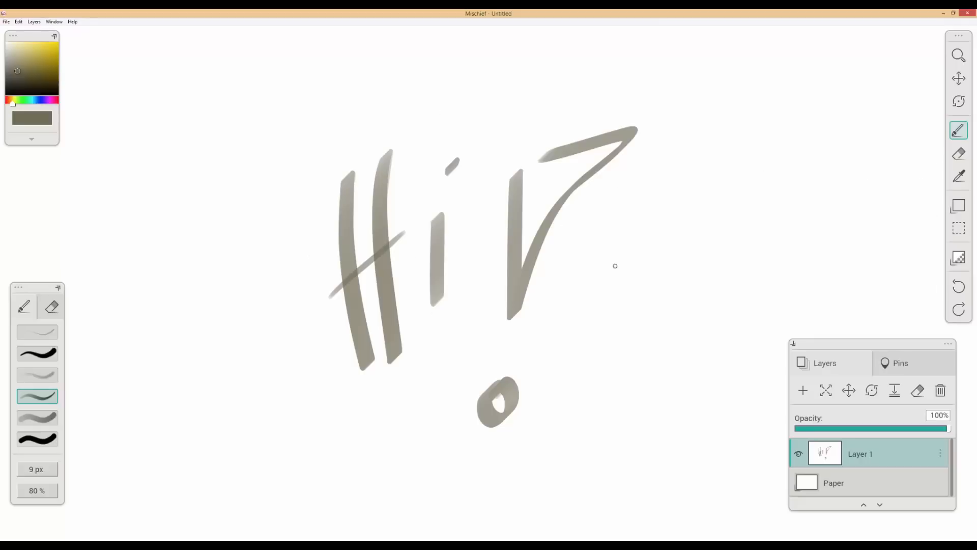
Step: Explore the canvas around the "Hi!" lettering and bring the hidden "Infinite Canvas" lettering into view
key(z)
drag(638, 234, 629, 234)
key(space)
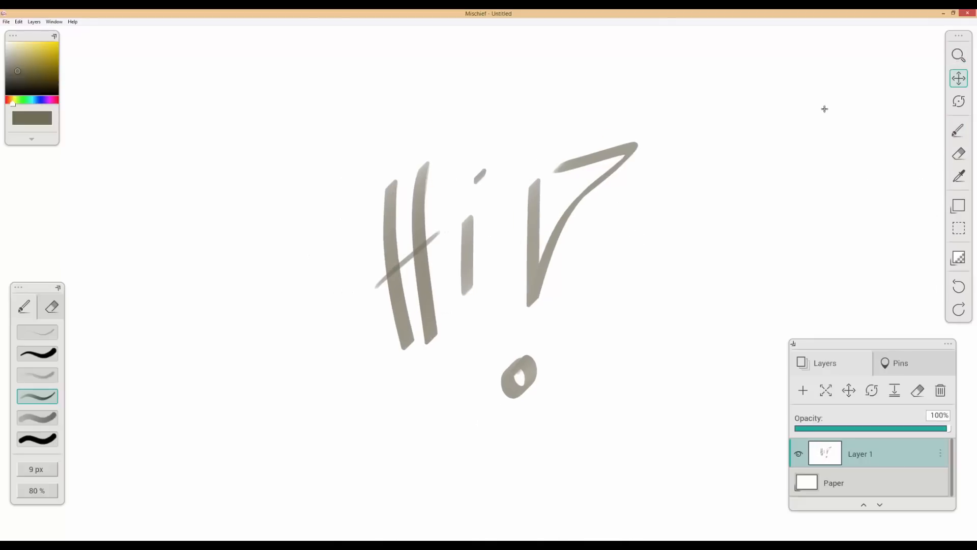
key(b)
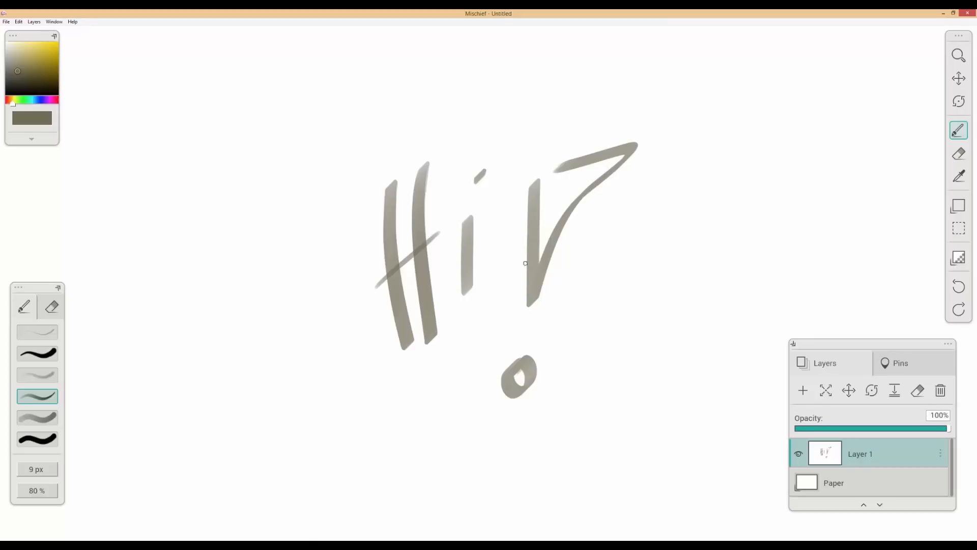
key(space)
drag(605, 234, 578, 240)
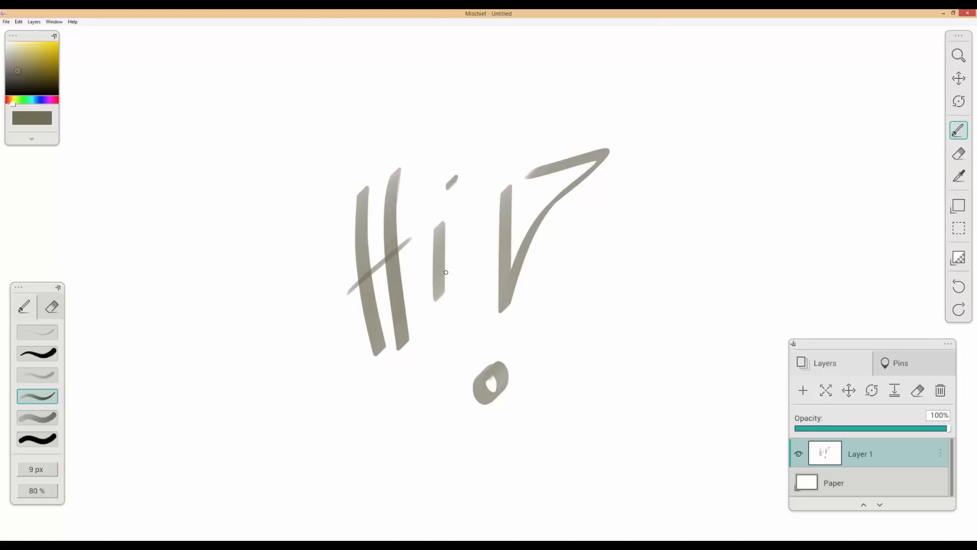
drag(448, 279, 641, 261)
key(space)
drag(503, 318, 528, 220)
key(ctrl+space)
drag(458, 276, 584, 264)
key(space)
key(ctrl+space)
key(space)
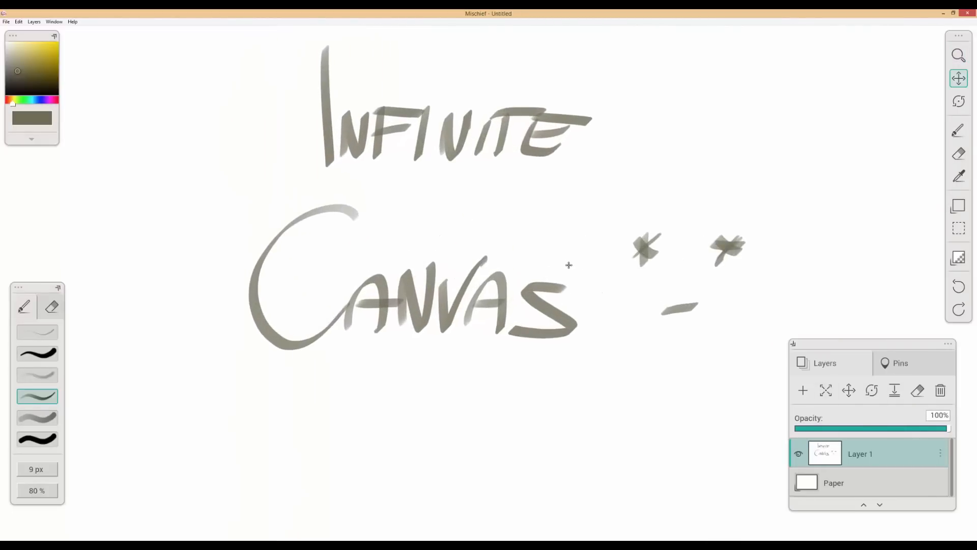
Step: Examine the area around the "Infinite Canvas" lettering at different magnifications and return to the "Hi!" lettering
mouse_move(521, 228)
mouse_down()
mouse_move(504, 252)
mouse_move(636, 243)
mouse_up()
key(ctrl+space)
key(space)
mouse_move(545, 179)
mouse_down()
mouse_move(562, 272)
mouse_move(632, 157)
mouse_move(411, 340)
mouse_up()
drag(655, 181, 518, 281)
drag(612, 230, 577, 310)
key(ctrl+space)
drag(547, 240, 732, 251)
key(space)
drag(652, 257, 391, 172)
key(ctrl+space)
drag(573, 219, 589, 273)
mouse_move(550, 247)
mouse_down()
mouse_move(576, 327)
mouse_move(515, 304)
mouse_up()
key(ctrl+space)
mouse_move(615, 307)
mouse_down()
mouse_move(447, 286)
mouse_move(738, 301)
mouse_move(722, 305)
mouse_up()
key(space)
key(ctrl+space)
mouse_move(722, 304)
mouse_down()
mouse_move(595, 300)
mouse_move(559, 334)
mouse_up()
key(space)
key(ctrl+space)
mouse_move(650, 314)
mouse_down()
mouse_move(513, 312)
mouse_move(611, 304)
mouse_move(519, 304)
mouse_up()
key(ctrl+space)
key(space)
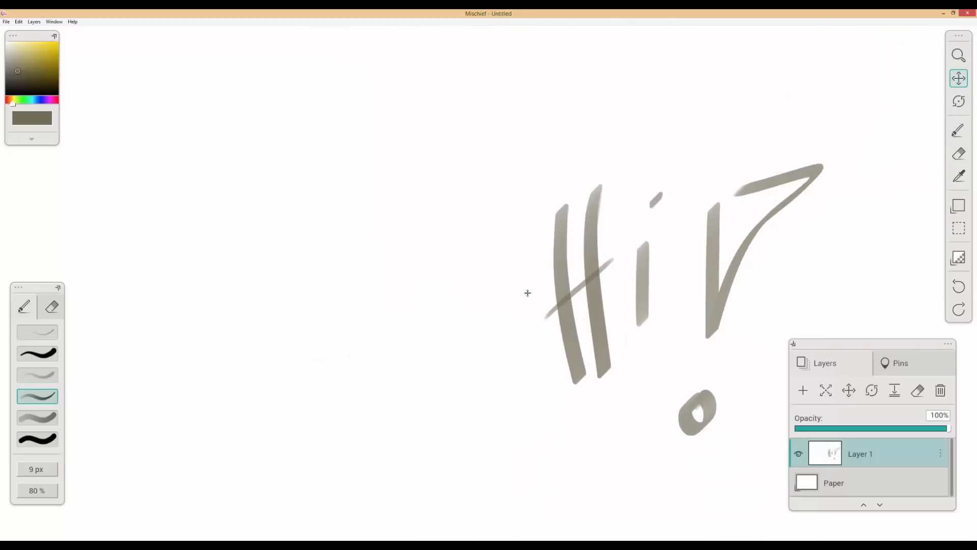
Step: Try several brush strokes beside the "Hi!" lettering at different magnifications and undo each one
drag(757, 231, 575, 224)
key(space)
mouse_move(699, 197)
mouse_down()
mouse_move(534, 249)
mouse_move(533, 261)
mouse_up()
key(ctrl+space)
drag(588, 263, 479, 265)
drag(723, 165, 676, 344)
key(ctrl+z)
key(space)
drag(551, 262, 562, 239)
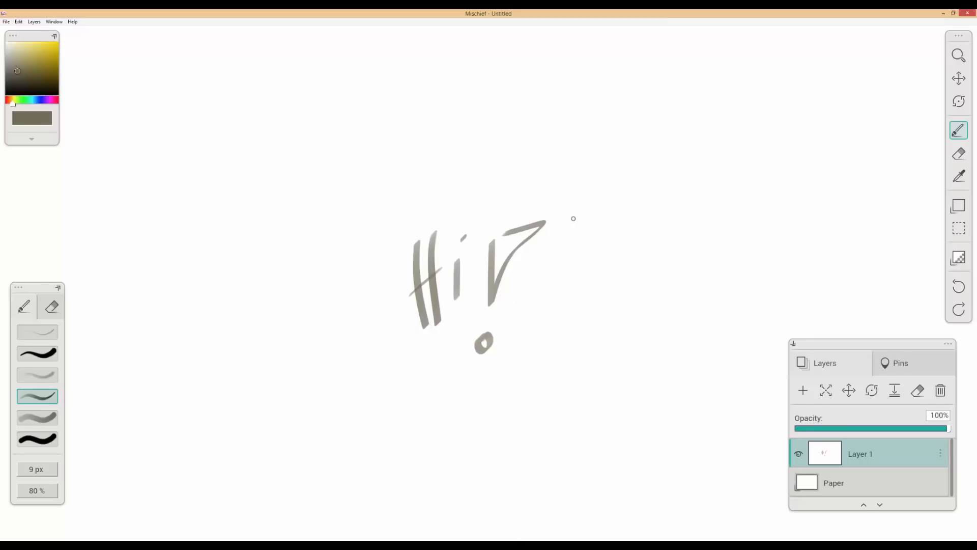
mouse_move(594, 148)
mouse_down()
mouse_move(610, 178)
mouse_move(642, 356)
mouse_up()
key(ctrl+z)
key(z)
drag(598, 295, 663, 274)
mouse_move(615, 231)
mouse_down()
mouse_move(656, 259)
mouse_move(649, 265)
mouse_up()
key(ctrl+z)
Step: Choose the thin, soft pencil brush with 20% opacity and reduce its size to 15 px, undoing the test strokes
click(53, 331)
mouse_move(606, 231)
mouse_down()
mouse_move(663, 323)
mouse_move(586, 329)
mouse_up()
key(ctrl+z)
key([)
key([)
key([)
key([)
key([)
key([)
key([)
key([)
key([)
key([)
key([)
key([)
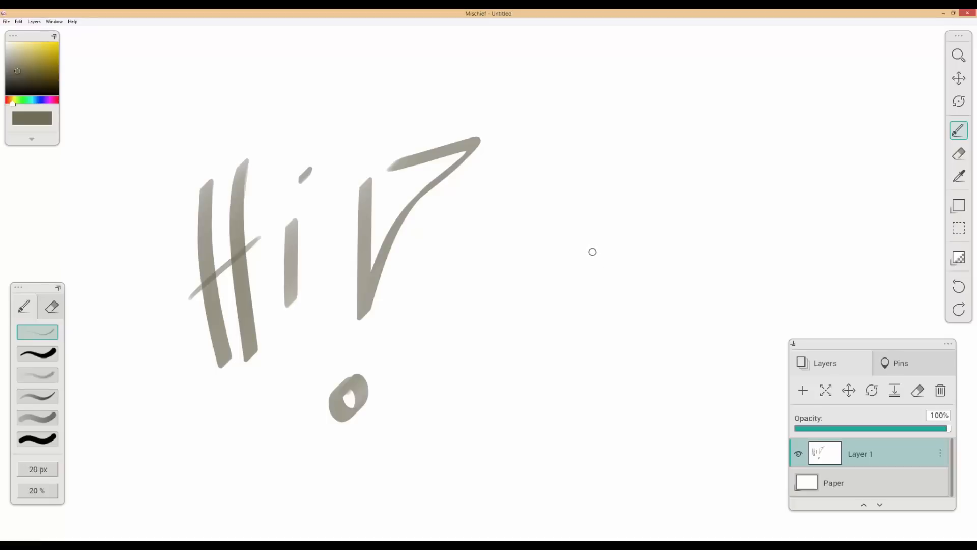
drag(722, 193, 454, 358)
key(ctrl+z)
key(space)
mouse_move(588, 366)
mouse_down()
mouse_move(728, 316)
mouse_move(730, 327)
mouse_up()
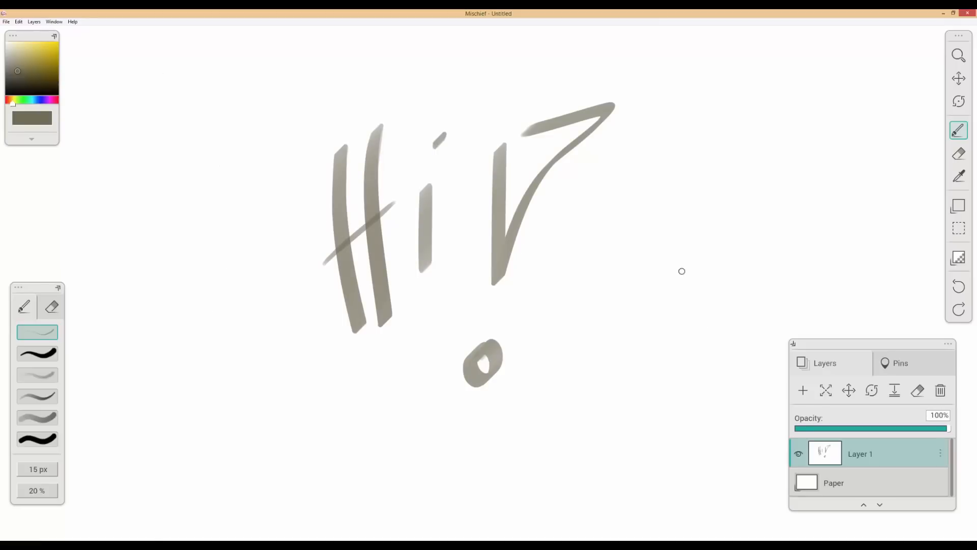
Step: Try one pencil stroke beside the exclamation mark and undo it
key(space)
drag(712, 219, 689, 239)
drag(637, 168, 639, 264)
key(ctrl+z)
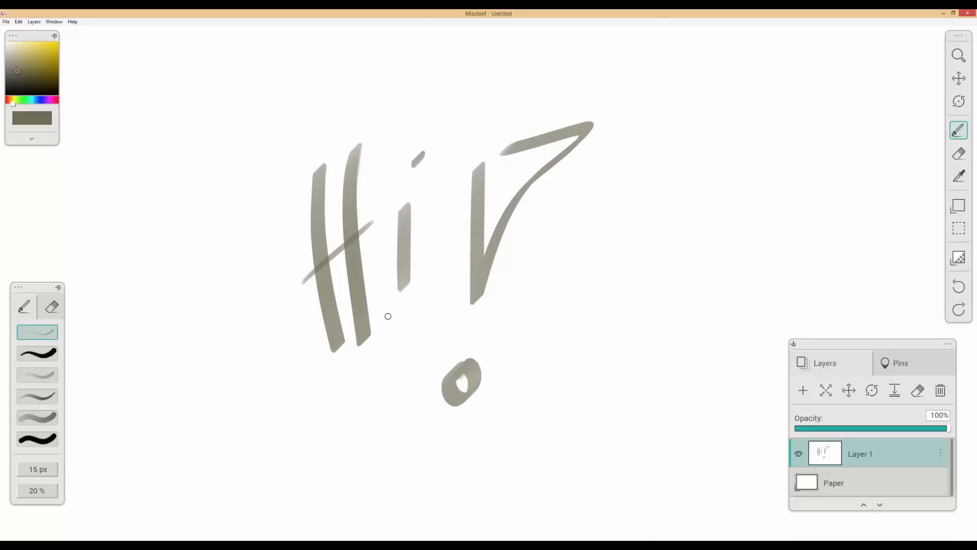
Step: Draw a light pencil curl beside the exclamation mark and a much smaller mark next to it
mouse_move(585, 186)
mouse_down()
mouse_move(630, 248)
mouse_move(614, 267)
mouse_up()
key(z)
drag(616, 216, 830, 228)
mouse_move(763, 163)
mouse_down()
mouse_move(787, 171)
mouse_move(738, 196)
mouse_up()
Step: Inspect the pencil marks and the "Hi!" lettering at different magnifications
key(ctrl+space)
drag(702, 244, 600, 247)
mouse_move(677, 247)
mouse_down()
mouse_move(778, 234)
mouse_move(530, 303)
mouse_move(723, 294)
mouse_up()
key(ctrl+space)
key(ctrl+space)
key(space)
drag(664, 299, 628, 330)
key(ctrl+space)
drag(613, 308, 707, 289)
key(space)
key(ctrl+space)
drag(663, 331, 692, 284)
key(ctrl+space)
drag(616, 306, 437, 310)
key(space)
drag(717, 214, 540, 360)
key(ctrl+space)
mouse_move(619, 312)
mouse_down()
mouse_move(543, 325)
mouse_move(524, 188)
mouse_up()
key(space)
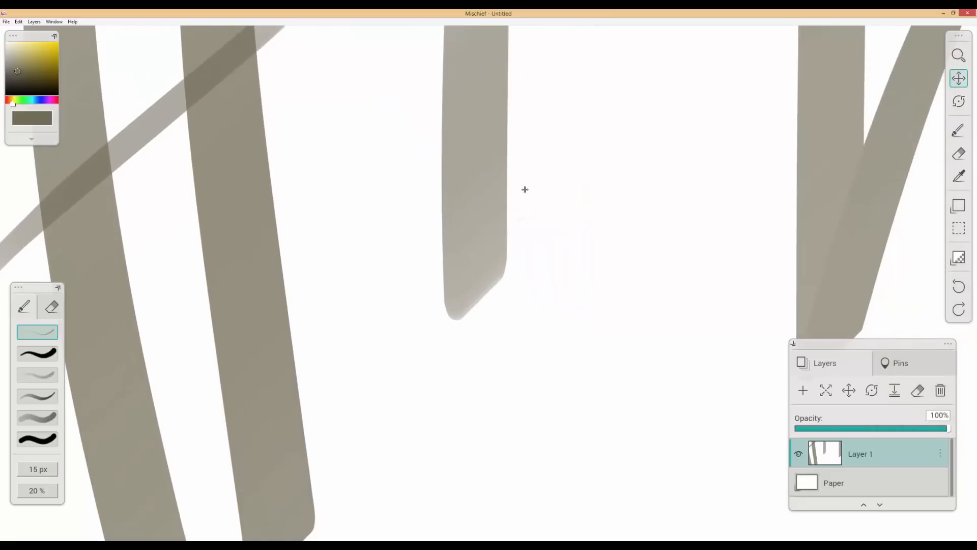
Step: Show the saved pins and add a pin for the view of the "Infinite Canvas" lettering
click(901, 362)
key(ctrl+space)
key(space)
drag(548, 259, 648, 460)
drag(578, 250, 623, 476)
key(ctrl+space)
drag(555, 312, 580, 318)
key(space)
drag(580, 317, 530, 298)
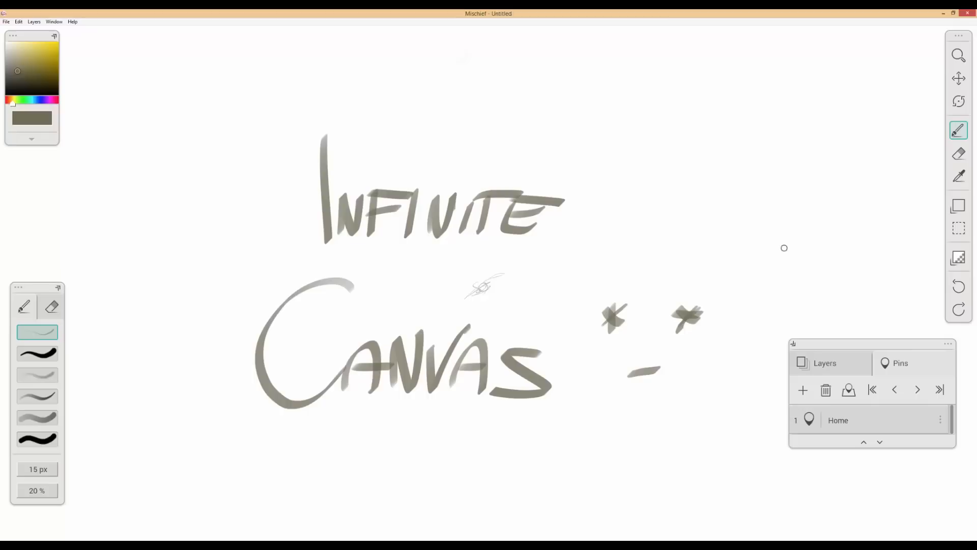
click(803, 390)
Step: Add another pin for a close-up view of the looping pencil scribble
key(ctrl+space)
drag(591, 435, 380, 327)
key(space)
mouse_move(592, 332)
mouse_down()
mouse_move(537, 322)
mouse_move(253, 392)
mouse_up()
key(ctrl+space)
drag(642, 276, 746, 319)
key(space)
drag(551, 345, 686, 156)
key(ctrl+space)
drag(580, 289, 698, 277)
key(space)
drag(689, 274, 665, 243)
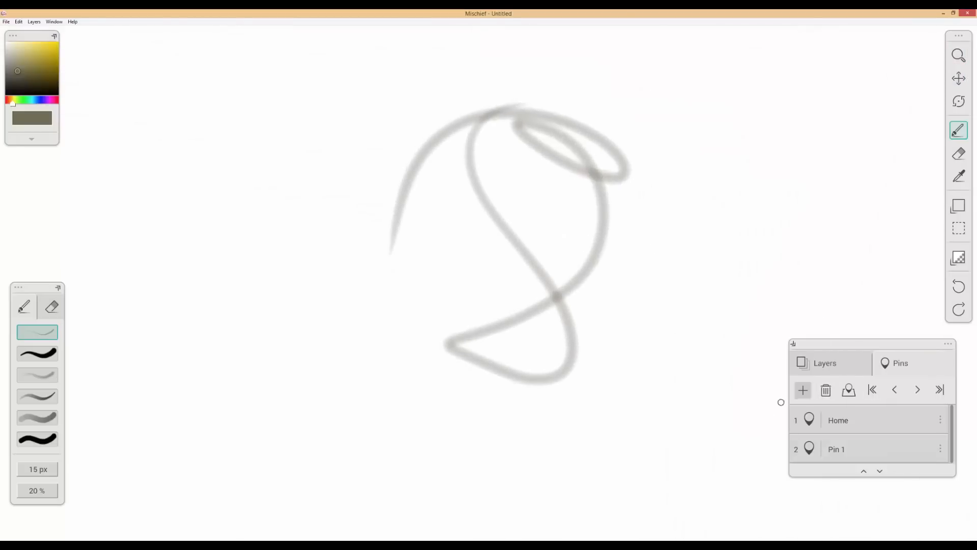
click(802, 390)
Step: Revisit the views saved as Pin 1 and Pin 2, then return to the Home view
click(847, 448)
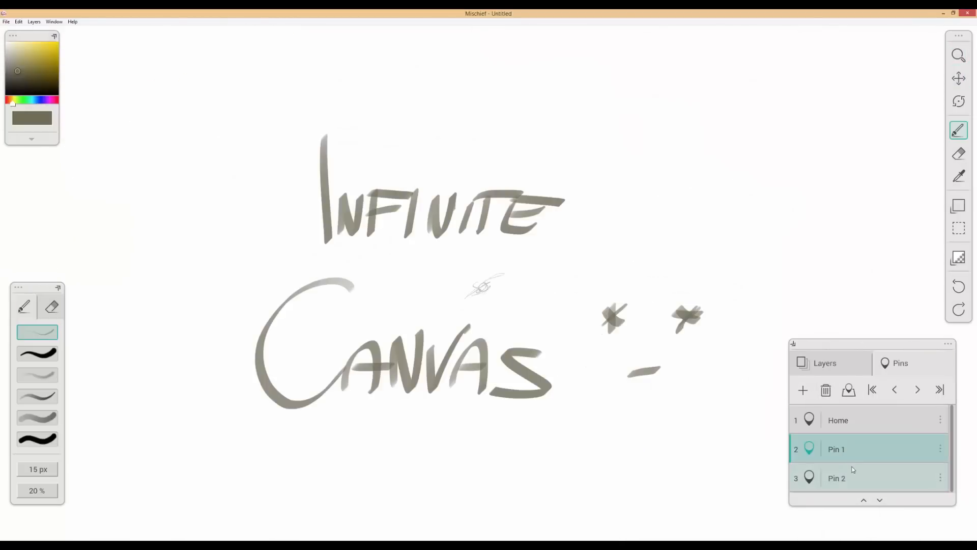
click(848, 478)
click(847, 455)
click(845, 422)
Step: Try a pencil stroke above the "Hi!" lettering and undo it
key(ctrl+space)
drag(608, 356, 559, 314)
key(space)
drag(556, 280, 639, 319)
key(ctrl+space)
mouse_move(533, 314)
mouse_down()
mouse_move(617, 318)
mouse_move(521, 329)
mouse_move(504, 417)
mouse_up()
key(space)
key(b)
mouse_move(601, 45)
mouse_down()
mouse_move(475, 146)
mouse_move(480, 240)
mouse_move(456, 305)
mouse_up()
key(ctrl+z)
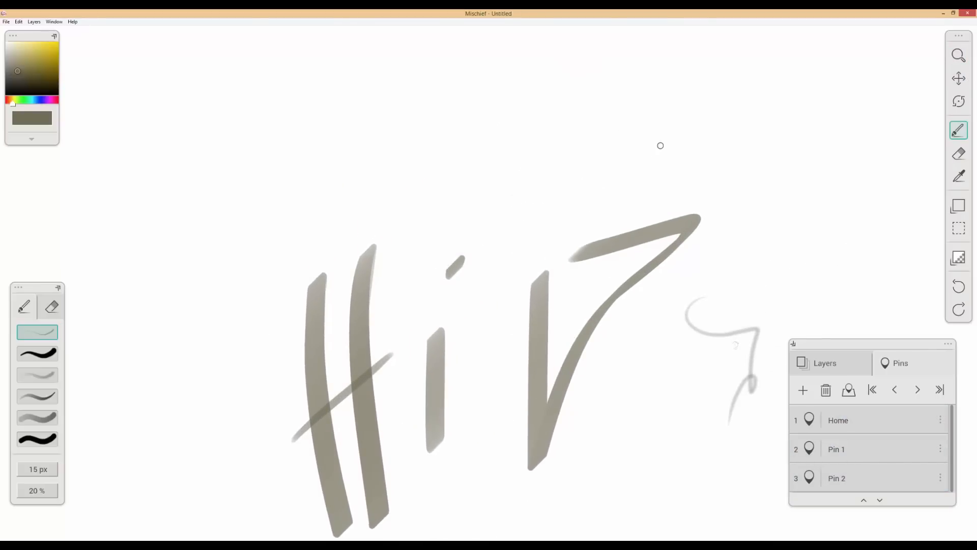
Step: Sketch loose overlapping ovals above the exclamation mark and undo them
mouse_move(704, 55)
mouse_down()
mouse_move(661, 209)
mouse_move(599, 171)
mouse_move(660, 185)
mouse_move(570, 253)
mouse_move(481, 238)
mouse_up()
key(ctrl+z)
key(space)
mouse_move(691, 245)
mouse_down()
mouse_move(634, 264)
mouse_move(448, 367)
mouse_up()
key(space)
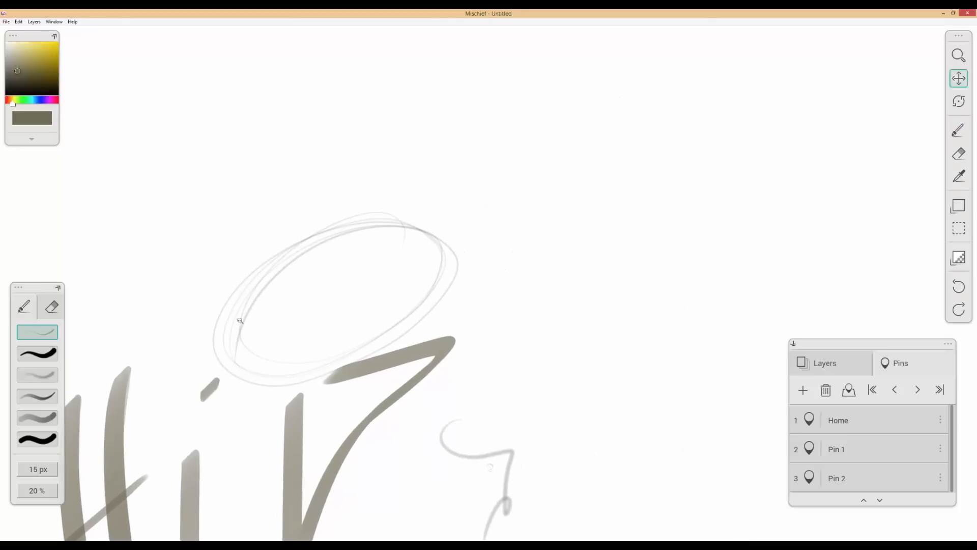
scroll(238, 321, up, 3)
mouse_move(219, 319)
mouse_down()
mouse_move(547, 162)
mouse_move(307, 330)
mouse_move(517, 189)
mouse_move(641, 148)
mouse_move(669, 294)
mouse_move(730, 174)
mouse_up()
key(ctrl+z)
key(ctrl+z)
Step: Expand the brush settings and set the pencil brush's size range to a minimum of 14 and a maximum of 47
key(space)
mouse_move(243, 288)
mouse_down()
mouse_move(589, 307)
mouse_move(560, 314)
mouse_up()
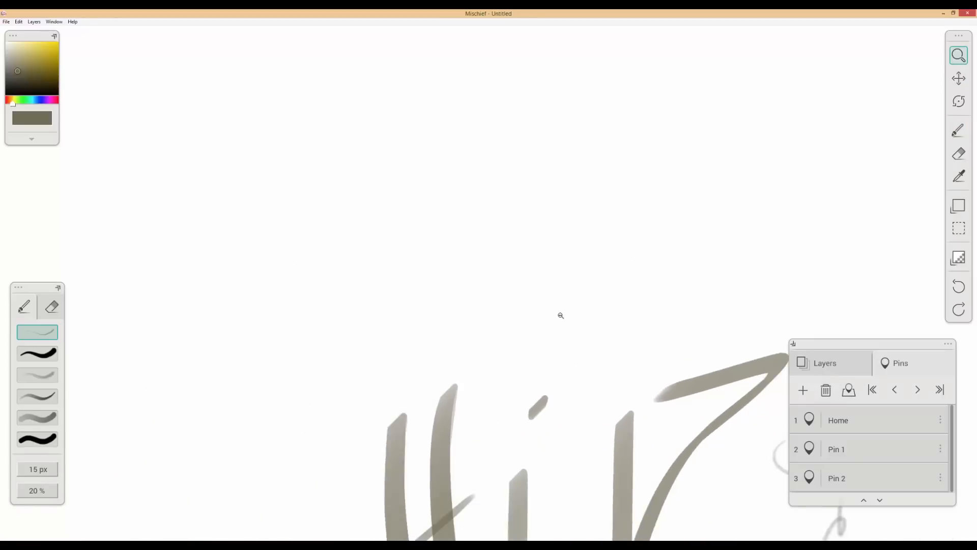
click(58, 288)
key(space)
drag(298, 272, 538, 262)
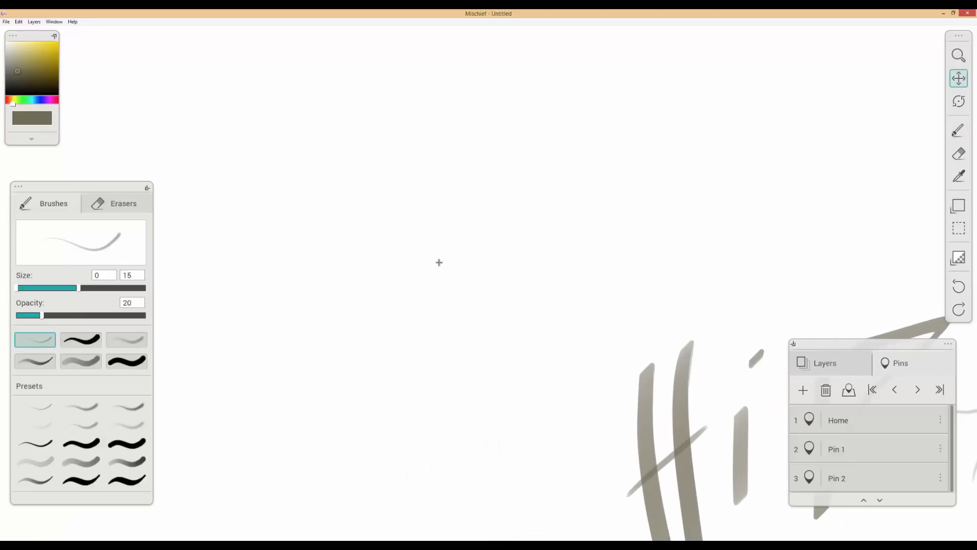
drag(79, 288, 96, 288)
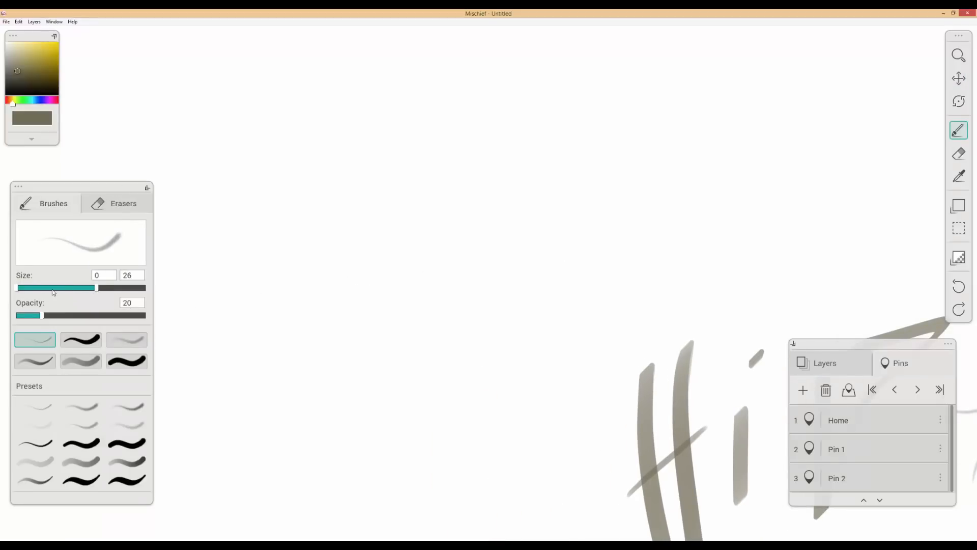
drag(21, 289, 79, 287)
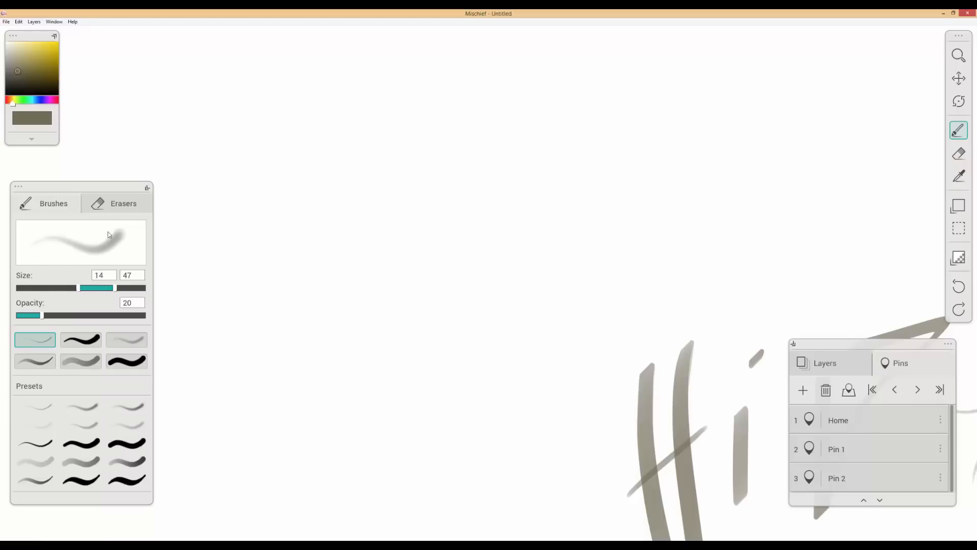
Step: Try curved strokes on the blank canvas with the resized brush and undo them
mouse_move(294, 280)
mouse_down()
mouse_move(497, 194)
mouse_move(482, 212)
mouse_up()
key(ctrl+z)
drag(231, 273, 537, 175)
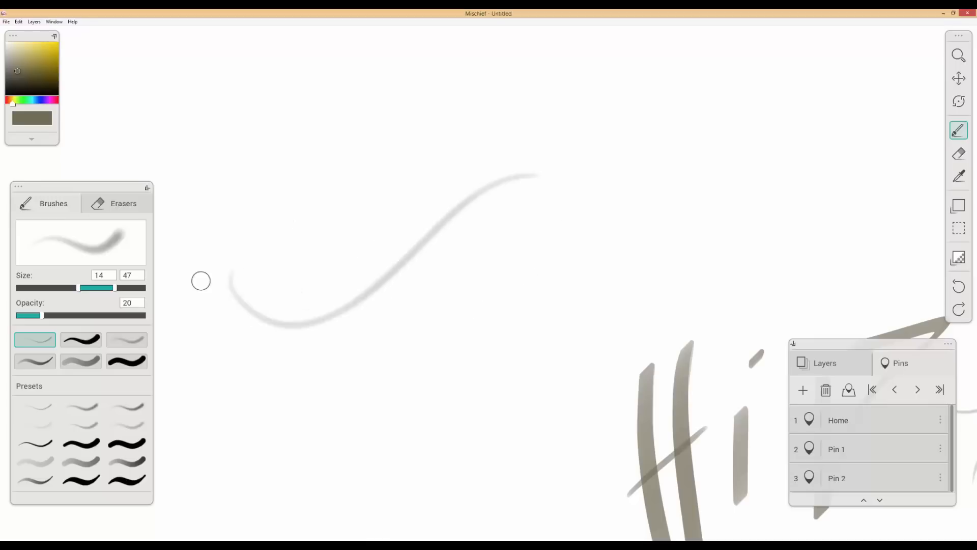
key(ctrl+z)
Step: Set the brush's minimum size to 43, its maximum size to 91 and its opacity to 10
key(ctrl+space)
drag(391, 232, 507, 226)
mouse_move(116, 288)
mouse_down()
mouse_move(136, 288)
mouse_move(86, 289)
mouse_move(114, 294)
mouse_up()
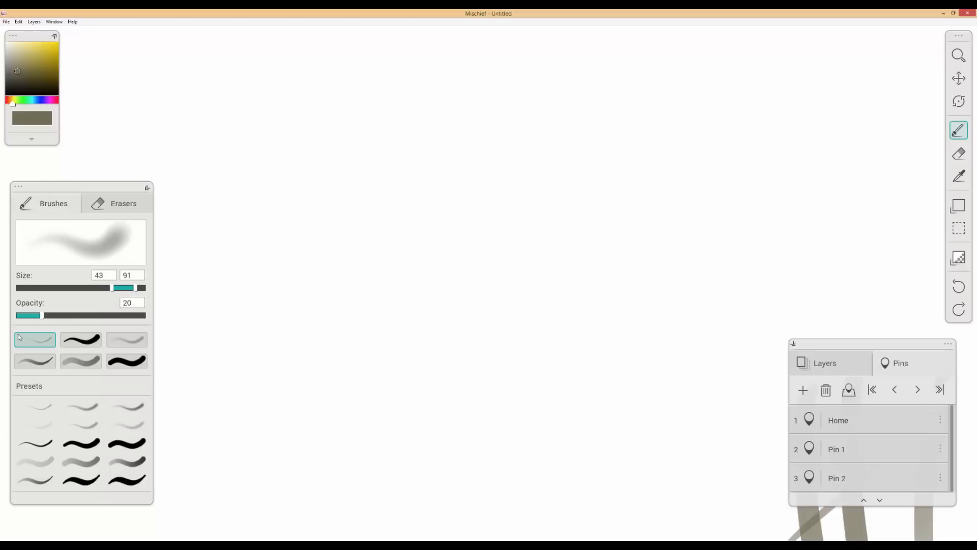
drag(40, 318, 29, 318)
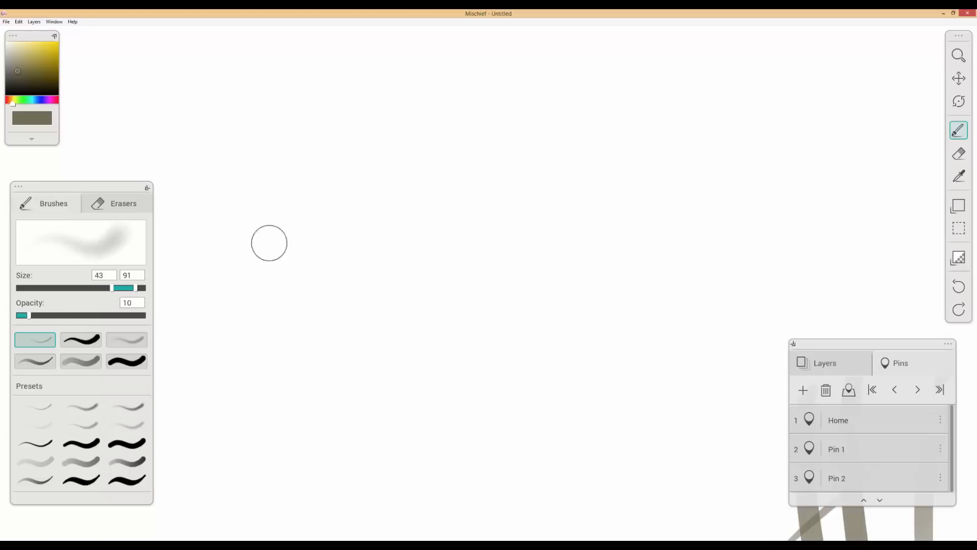
Step: Sketch large overlapping ovals with the soft brush and shade them with diagonal hatching
mouse_move(476, 132)
mouse_down()
mouse_move(405, 344)
mouse_move(353, 231)
mouse_move(617, 139)
mouse_move(509, 275)
mouse_up()
mouse_move(371, 295)
mouse_down()
mouse_move(416, 168)
mouse_move(373, 333)
mouse_move(436, 203)
mouse_move(504, 120)
mouse_move(454, 214)
mouse_move(430, 336)
mouse_move(495, 209)
mouse_move(560, 133)
mouse_move(498, 313)
mouse_move(519, 321)
mouse_up()
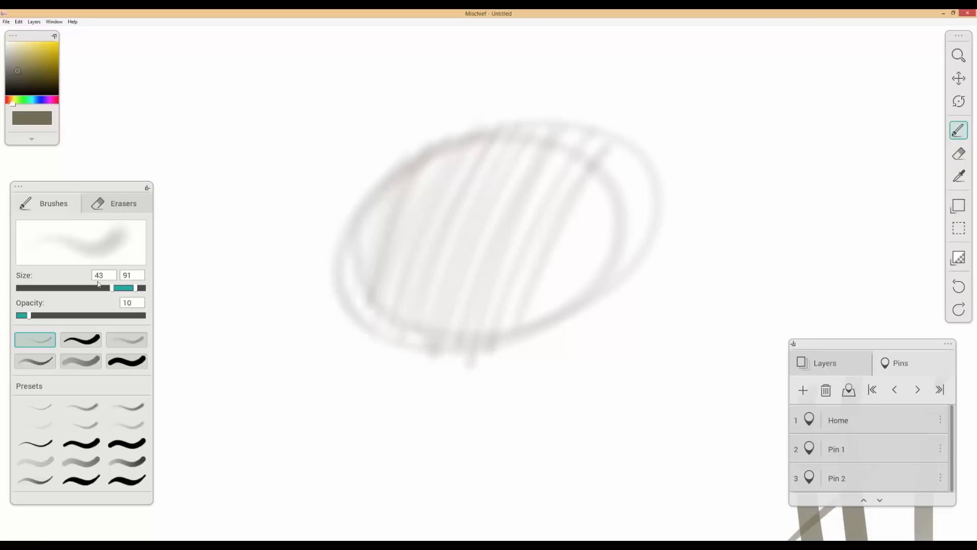
Step: Set the brush's size range to 4–12 and its opacity to 30, and try thin strokes around the hatched oval, undoing the unwanted ones
drag(113, 288, 60, 288)
mouse_move(111, 292)
mouse_down()
mouse_move(73, 290)
mouse_move(55, 315)
mouse_up()
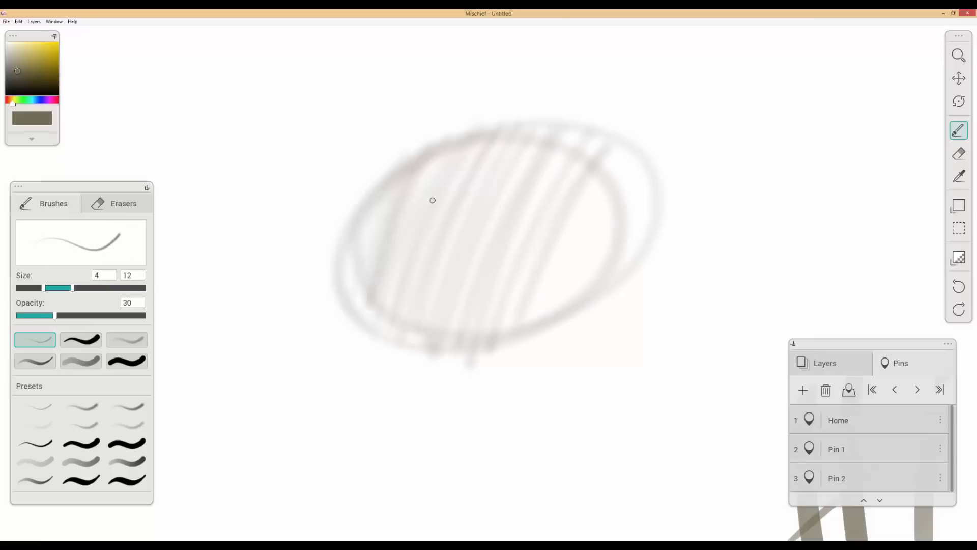
mouse_move(392, 168)
mouse_down()
mouse_move(339, 272)
mouse_move(384, 297)
mouse_move(402, 326)
mouse_up()
key(ctrl+z)
mouse_move(370, 175)
mouse_down()
mouse_move(341, 269)
mouse_move(366, 344)
mouse_move(348, 380)
mouse_up()
mouse_move(416, 384)
mouse_down()
mouse_move(545, 316)
mouse_move(649, 208)
mouse_move(601, 147)
mouse_up()
key(ctrl+z)
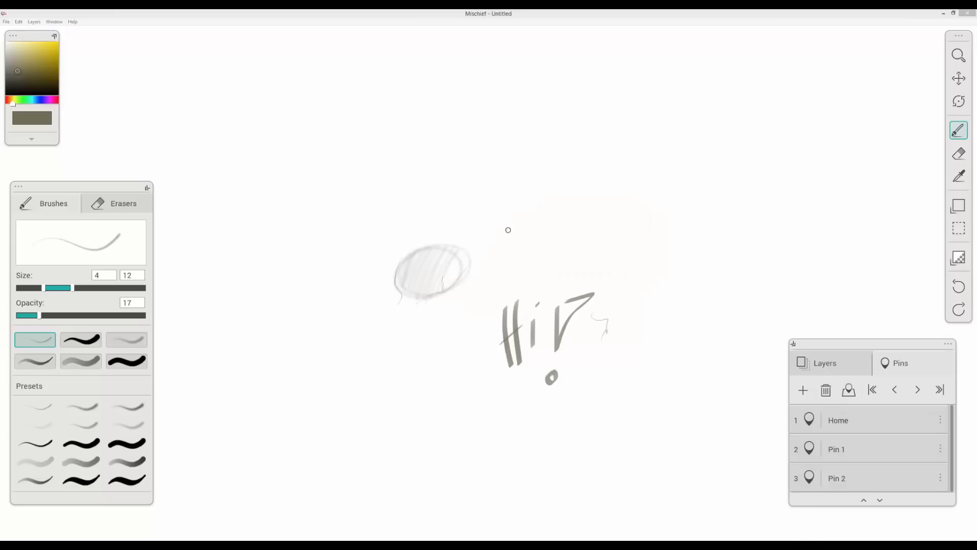
drag(508, 230, 466, 169)
key(space)
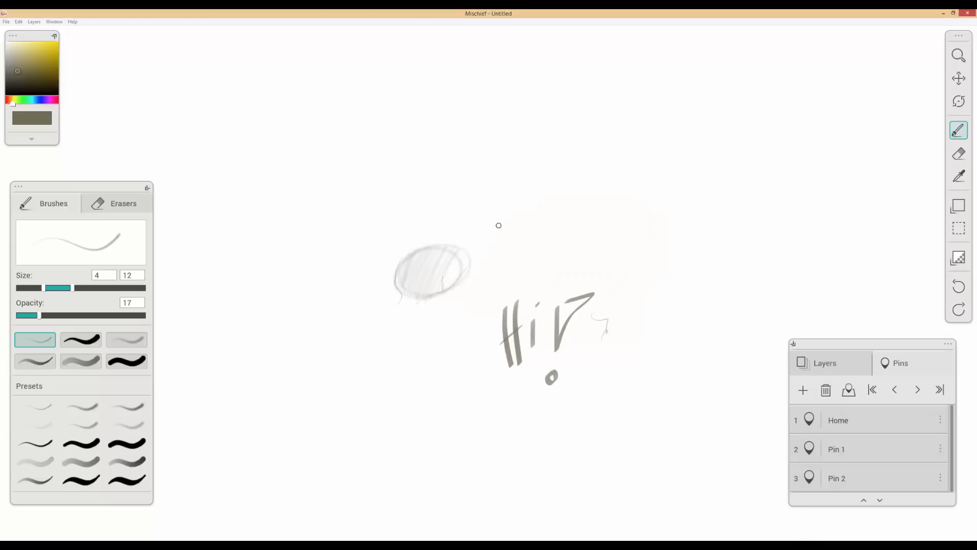
key(ctrl+z)
key(space)
drag(487, 243, 423, 201)
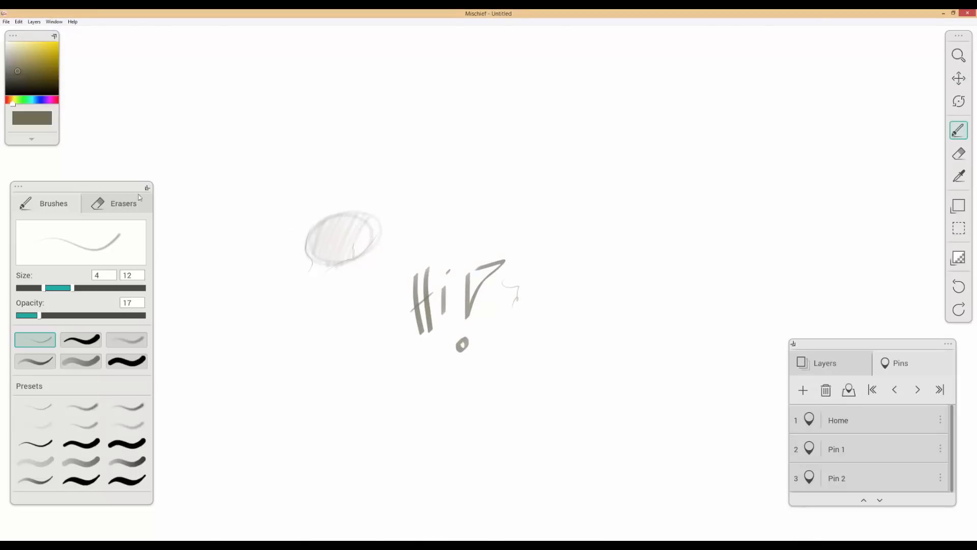
Step: Show the layer list in place of the pins and reduce the brush settings to their compact view
click(825, 362)
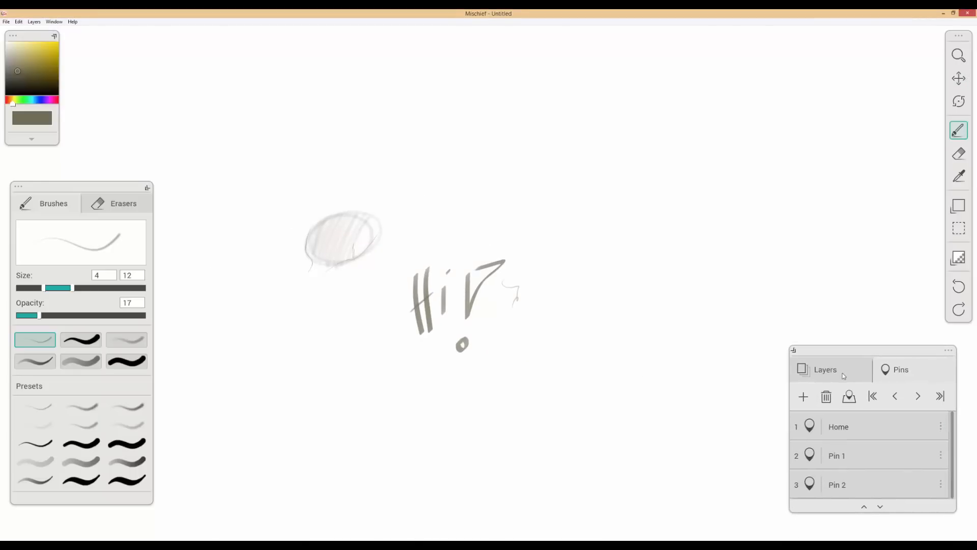
click(147, 188)
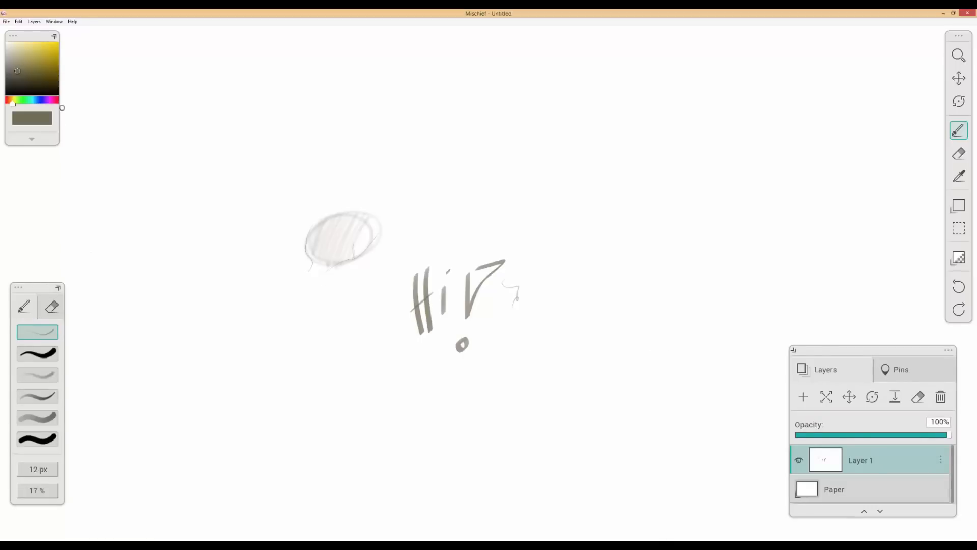
Step: Expand the color settings and the brush settings one after the other, returning each to its compact view
click(55, 37)
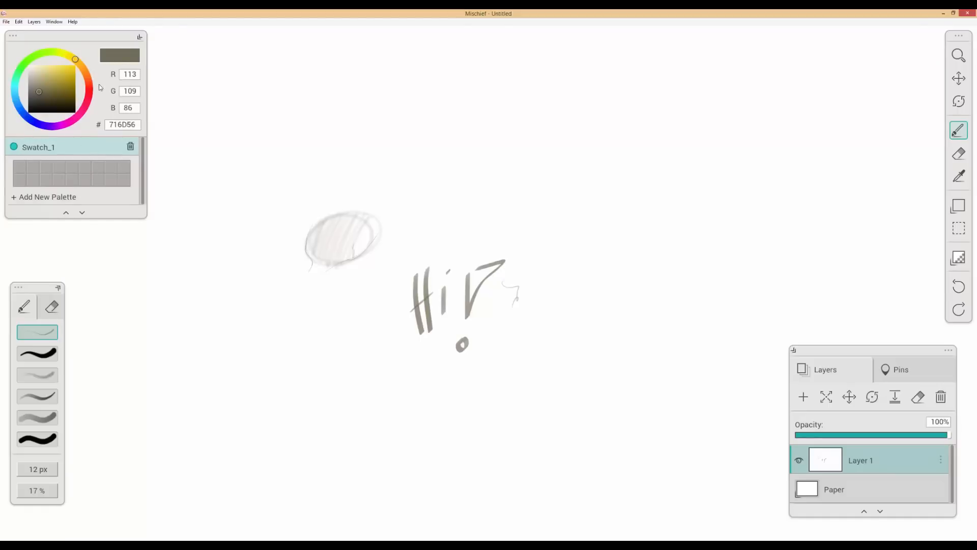
click(138, 37)
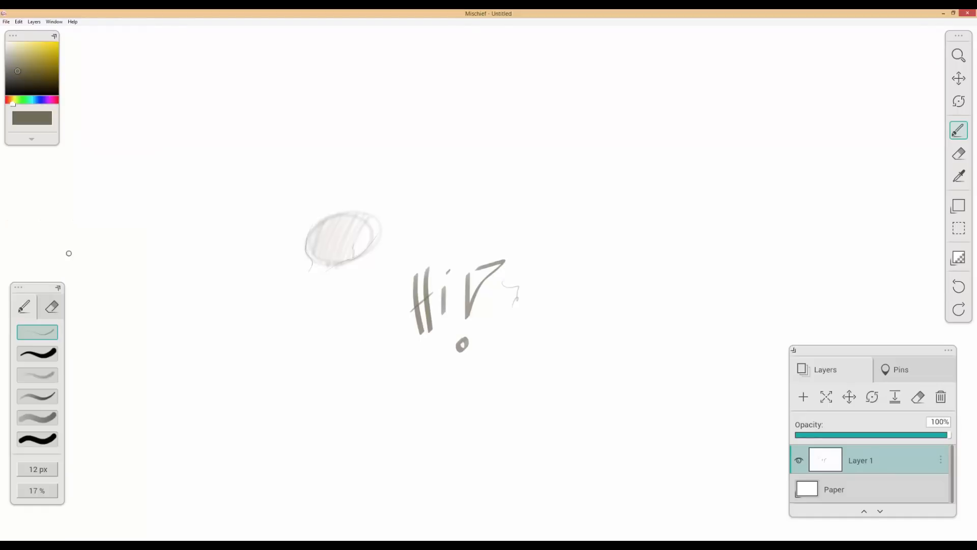
click(58, 288)
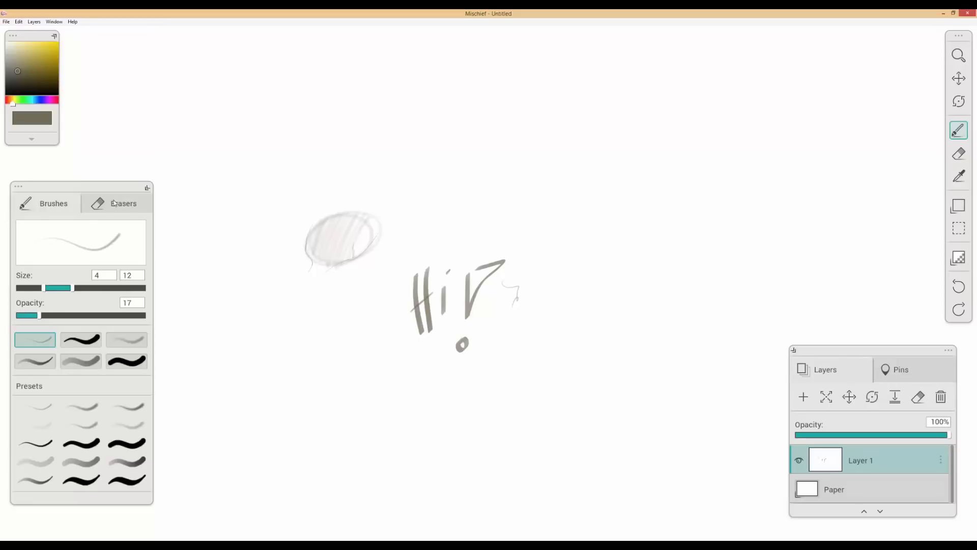
click(146, 189)
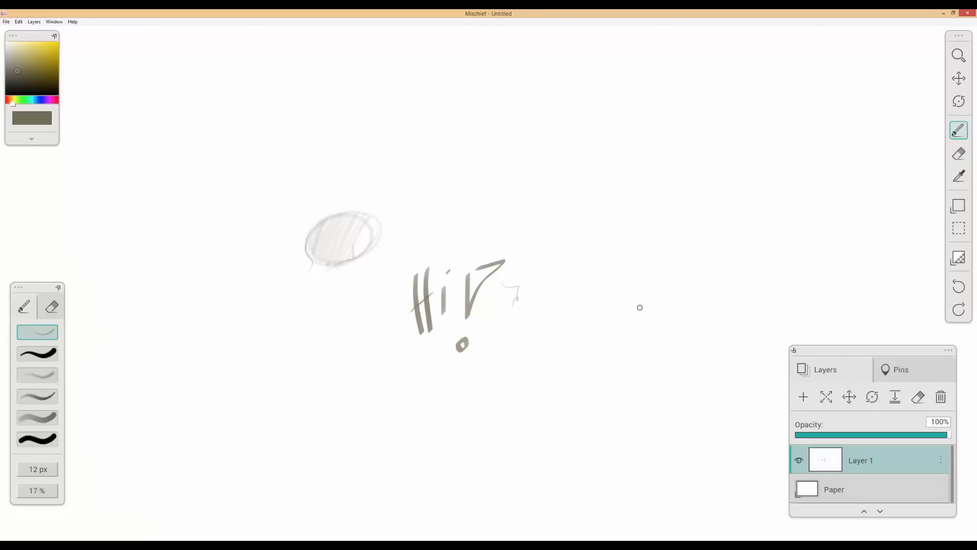
Step: Reduce the layers and pins panel to its compact form and move it toward the edge of the canvas
drag(869, 352, 849, 313)
click(775, 310)
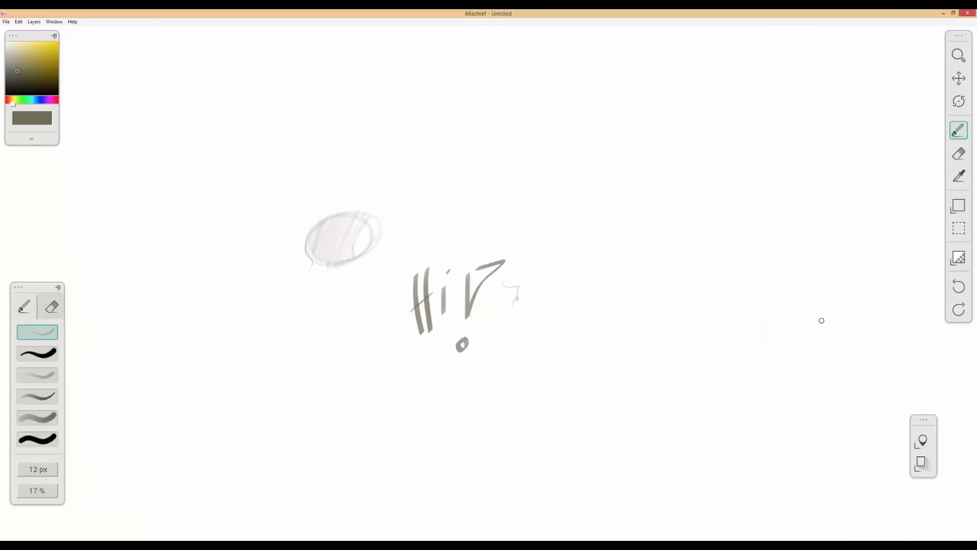
drag(926, 425, 942, 437)
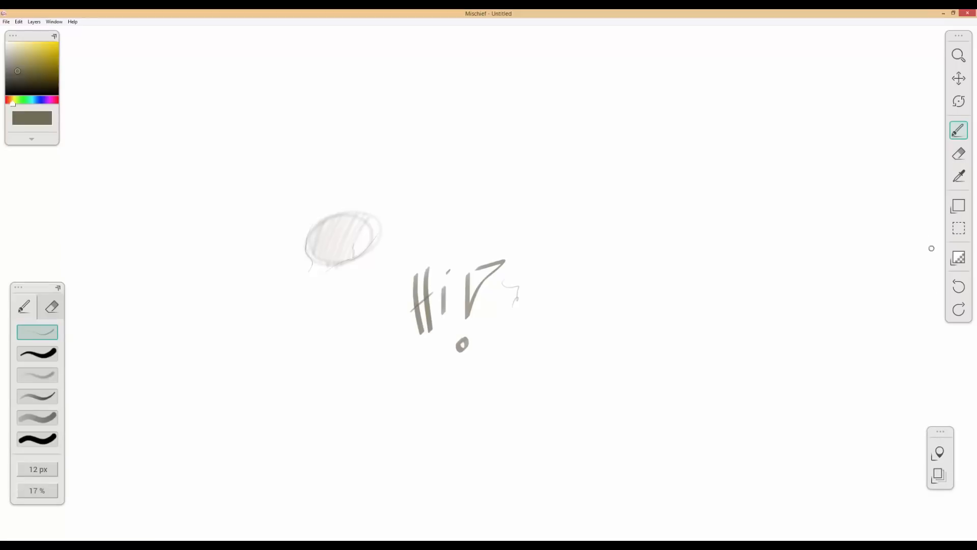
Step: Switch to the REFS folder in File Explorer, open 06_16Figurea-L.jpg and arrange its viewer as a tall, narrow window
click(959, 259)
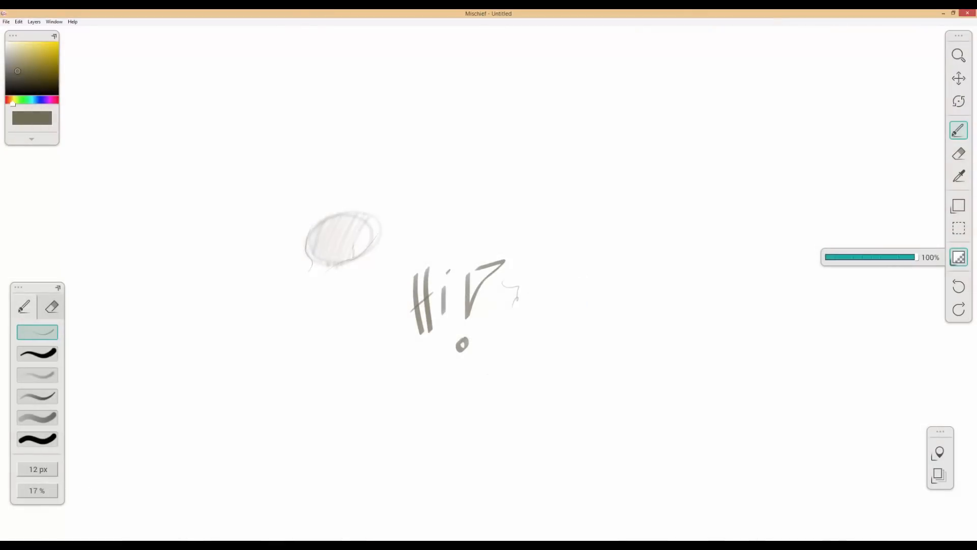
right_click(50, 544)
click(171, 435)
click(50, 544)
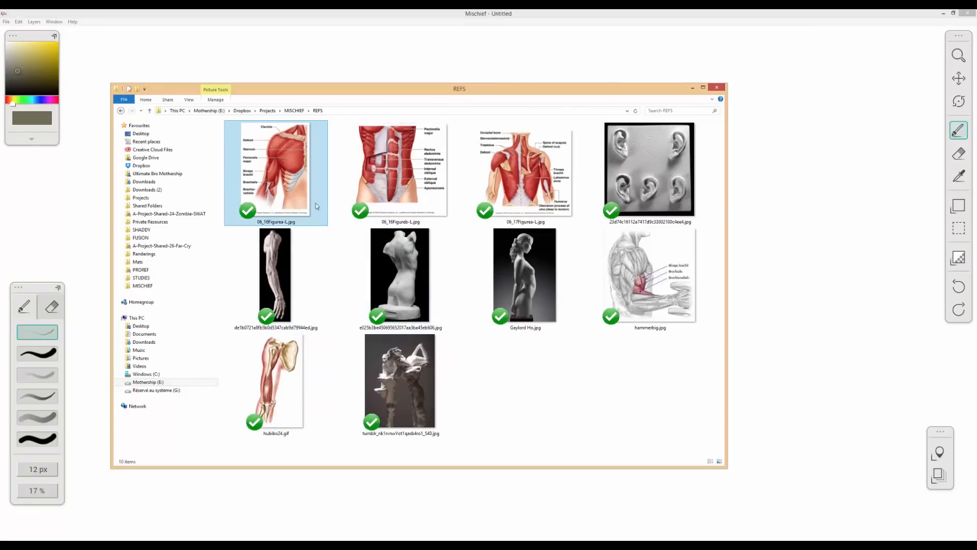
double_click(284, 193)
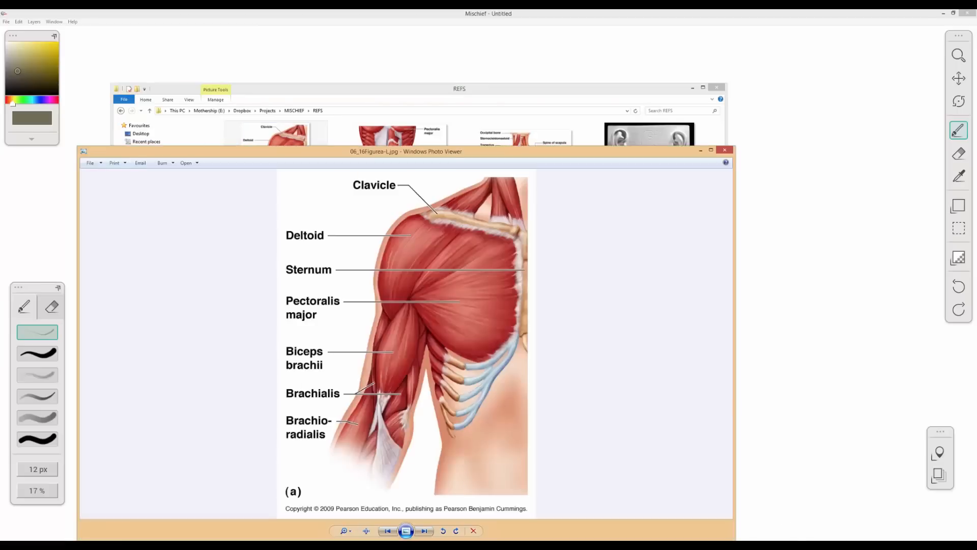
drag(443, 157, 381, 75)
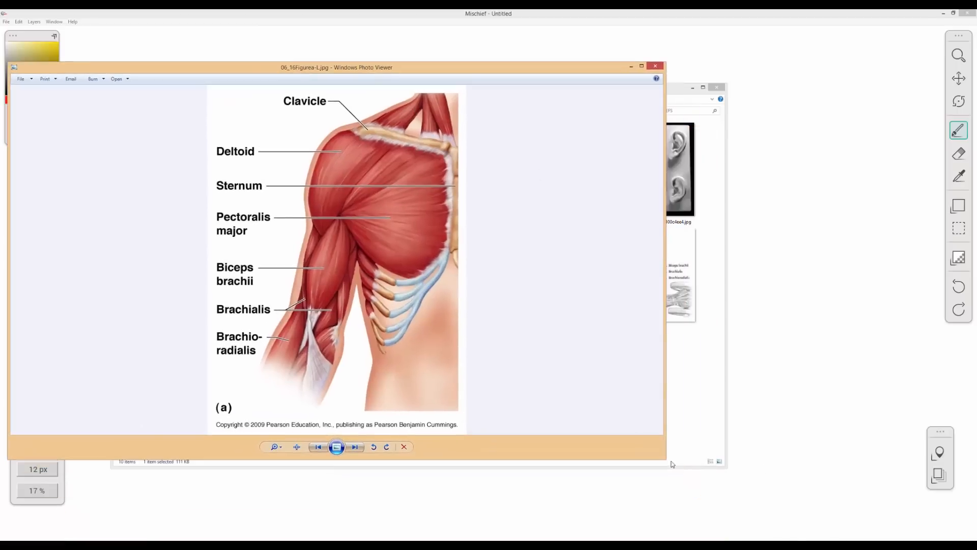
drag(664, 458, 414, 539)
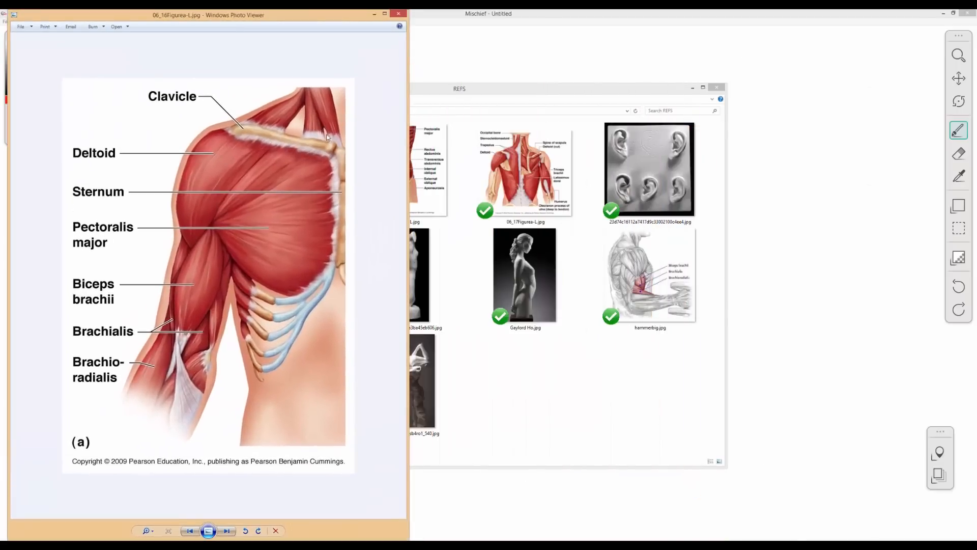
Step: Open the sculpted arm reference from the REFS folder, enlarge the picture and narrow its viewer window
click(548, 340)
double_click(287, 268)
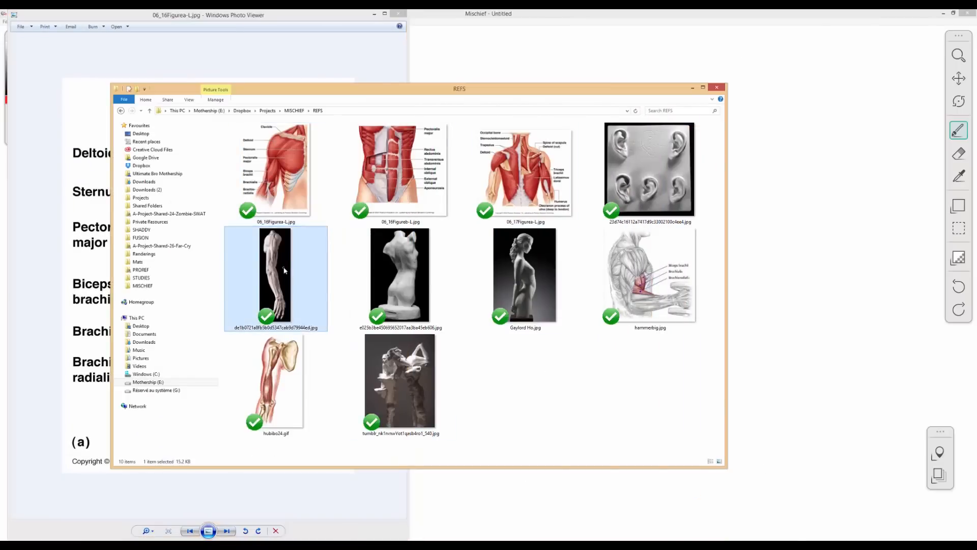
drag(441, 154, 500, 106)
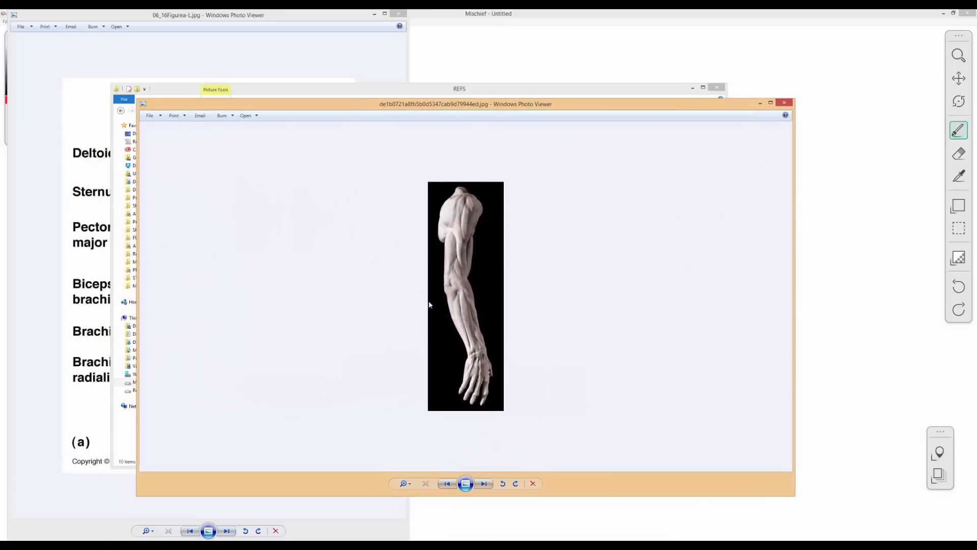
click(405, 483)
mouse_move(408, 484)
mouse_down()
mouse_move(409, 475)
mouse_move(409, 487)
mouse_up()
click(407, 486)
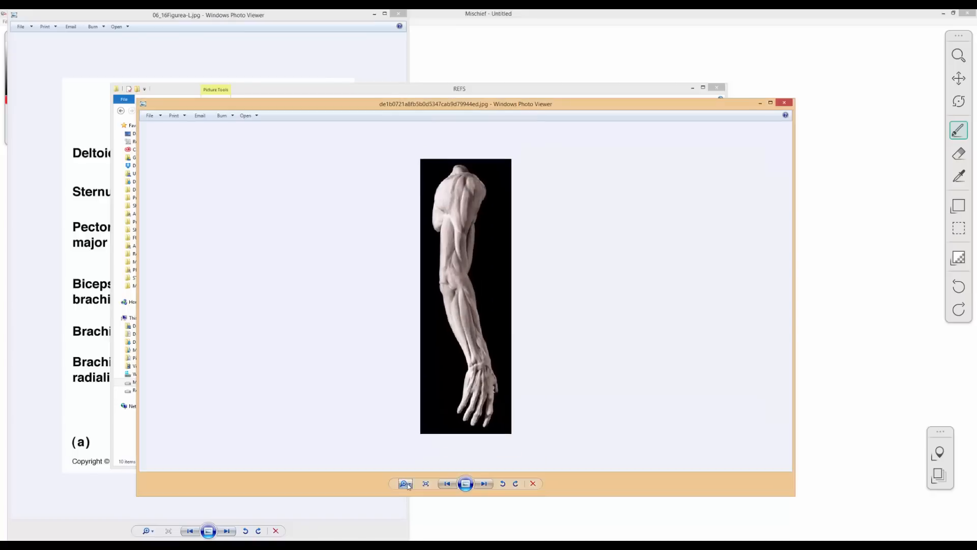
drag(481, 107, 604, 79)
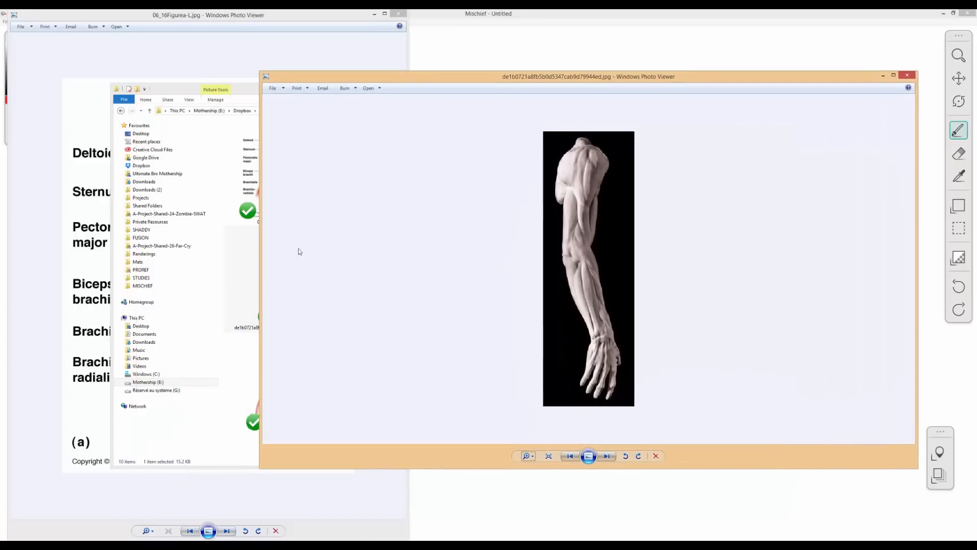
drag(261, 250, 588, 250)
Step: Move the REFS folder window aside, minimize it and switch back to Mischief
drag(502, 95, 405, 194)
click(594, 186)
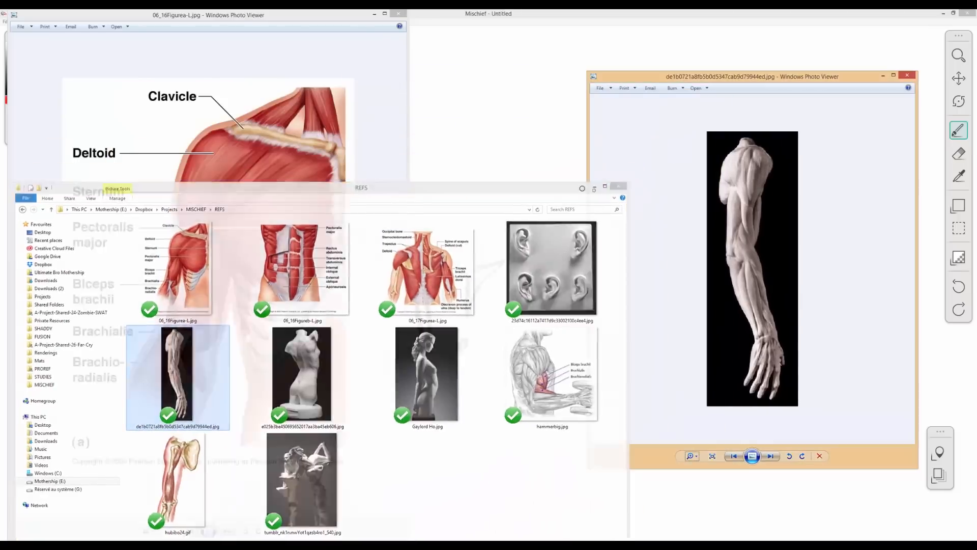
click(502, 144)
Step: Reposition the arm reference window nearer the muscle diagram and lower the canvas opacity to 69% to see the references through it
click(959, 257)
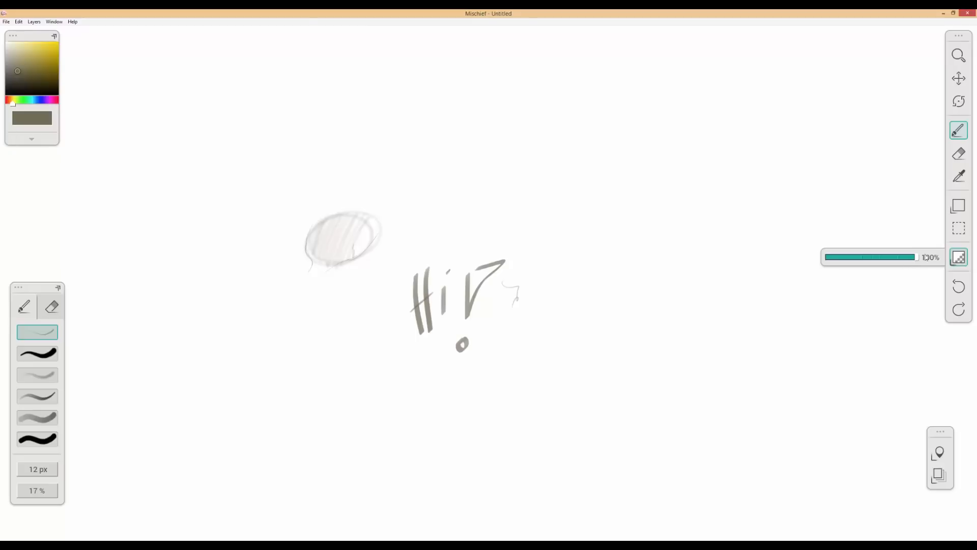
mouse_move(918, 258)
mouse_down()
mouse_move(897, 258)
mouse_move(918, 258)
mouse_up()
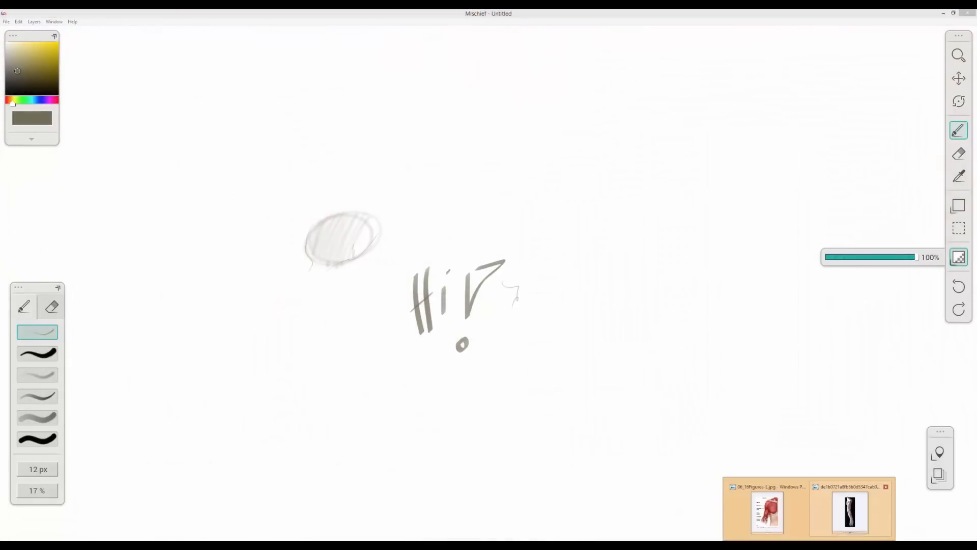
click(848, 504)
drag(768, 79, 610, 85)
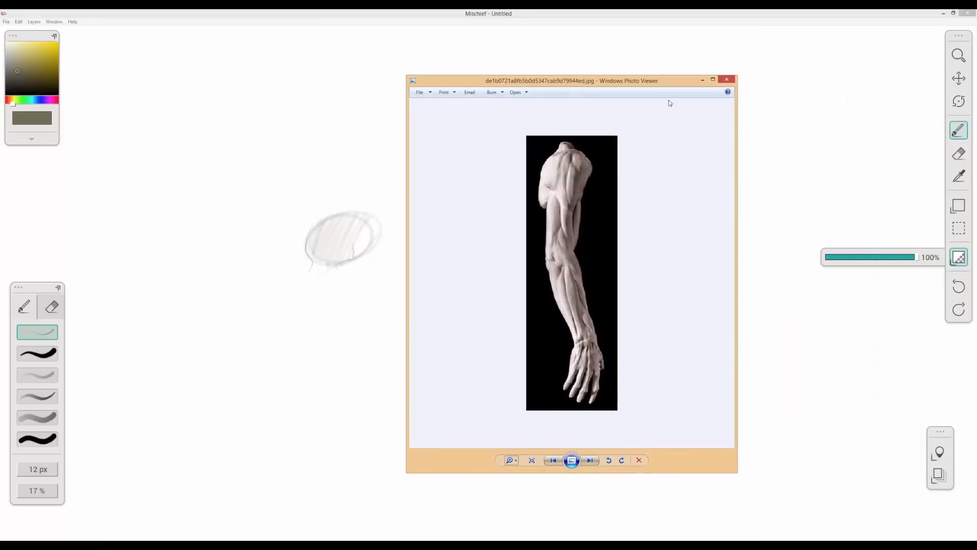
drag(919, 262, 885, 264)
Step: Sketch a loose arm beside the arm reference, using elongated ovals for the upper arm and a tapering forearm
key(space)
mouse_move(501, 164)
mouse_down()
mouse_move(602, 203)
mouse_move(588, 258)
mouse_up()
key(ctrl+space)
mouse_move(428, 158)
mouse_down()
mouse_move(446, 158)
mouse_move(501, 218)
mouse_move(458, 216)
mouse_up()
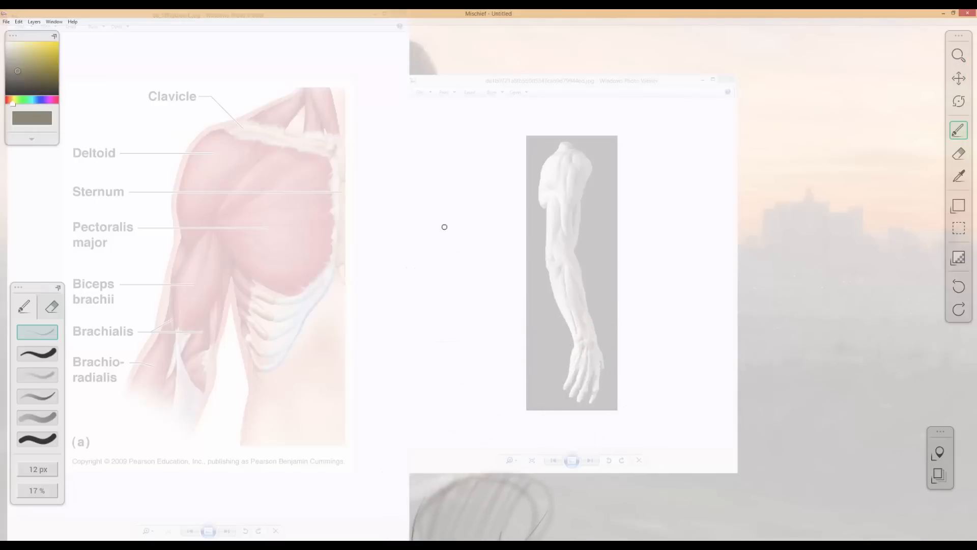
mouse_move(453, 148)
mouse_down()
mouse_move(475, 150)
mouse_move(476, 205)
mouse_move(445, 157)
mouse_move(475, 204)
mouse_move(470, 179)
mouse_move(453, 251)
mouse_move(460, 268)
mouse_up()
drag(452, 260, 466, 266)
mouse_move(472, 304)
mouse_down()
mouse_move(451, 265)
mouse_move(455, 288)
mouse_up()
Step: Restore the canvas opacity to 100%
click(809, 540)
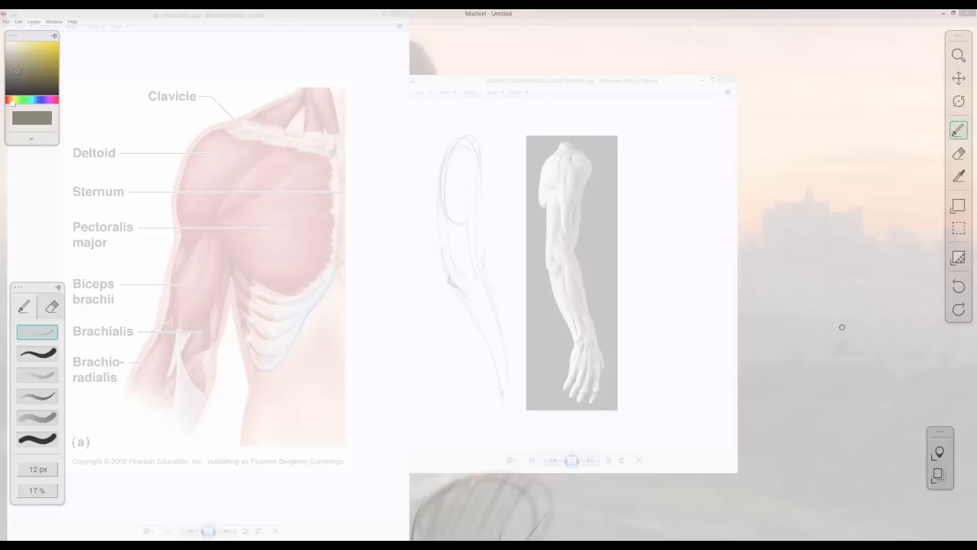
click(959, 259)
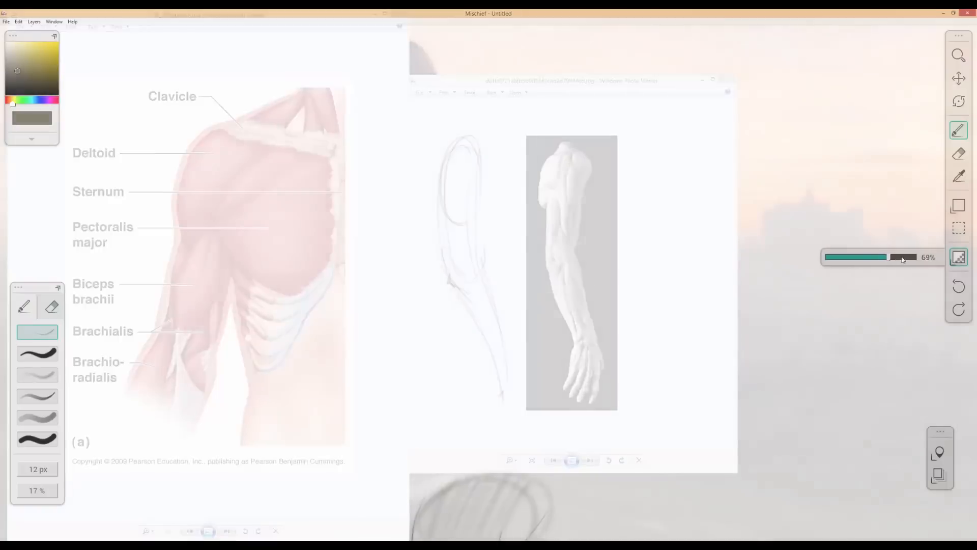
drag(895, 260, 923, 259)
click(659, 284)
Step: Sketch a long diagonal bone-like shaft with a small round end beside the arm sketch
key(space)
drag(701, 334, 716, 226)
key(space)
drag(435, 157, 450, 209)
drag(235, 328, 356, 181)
drag(237, 336, 235, 339)
drag(246, 325, 362, 202)
key(ctrl+z)
drag(245, 328, 363, 189)
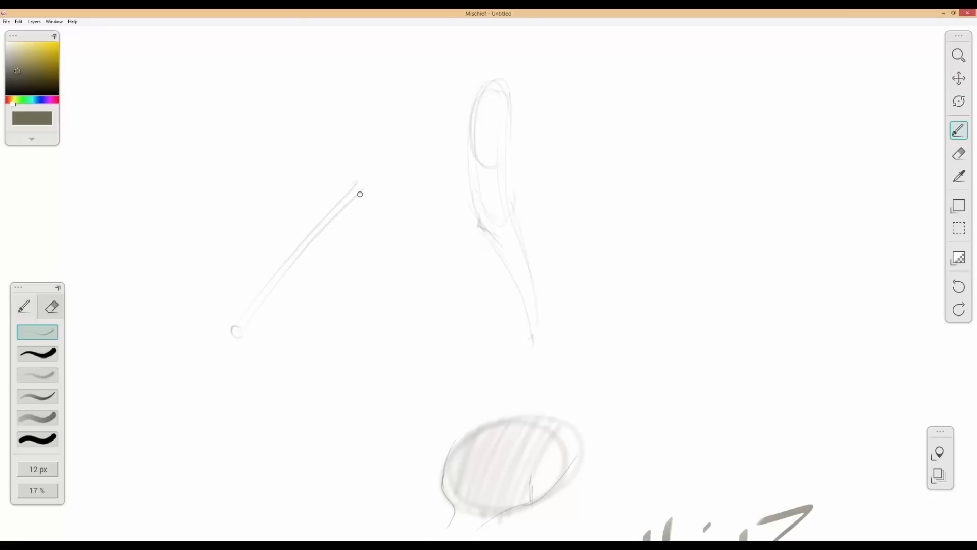
Step: Add a knobbed, pointed tip to the diagonal shaft and try further strokes on the other side of the arm
drag(369, 173, 389, 152)
drag(389, 152, 366, 187)
drag(429, 234, 395, 271)
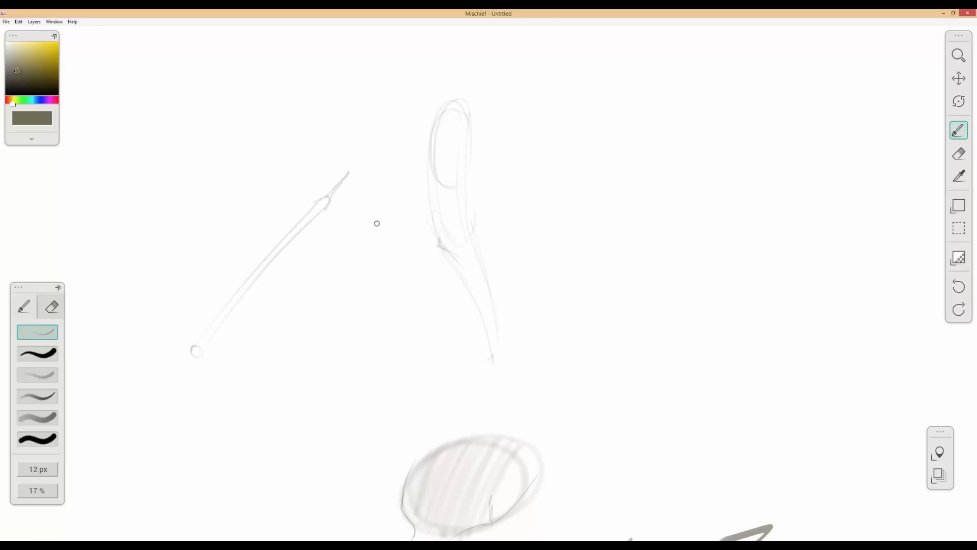
drag(534, 152, 614, 238)
mouse_move(576, 291)
mouse_down()
mouse_move(542, 315)
mouse_move(552, 313)
mouse_move(519, 216)
mouse_move(609, 217)
mouse_move(535, 298)
mouse_move(516, 334)
mouse_up()
Step: Undo the strokes of the bone-like sketch beside the arm
key(ctrl+z)
key(ctrl+z)
key(ctrl+z)
key(ctrl+z)
key(ctrl+z)
key(ctrl+z)
key(ctrl+z)
key(space)
mouse_move(496, 190)
mouse_down()
mouse_move(486, 194)
mouse_move(477, 65)
mouse_up()
mouse_move(399, 224)
mouse_down()
mouse_move(423, 216)
mouse_move(396, 294)
mouse_up()
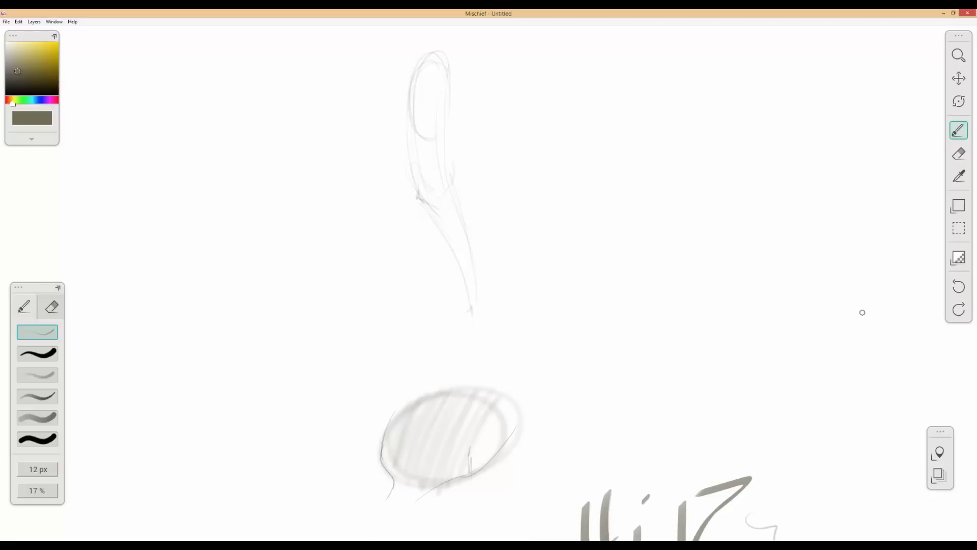
Step: Change the paper background to the beige-grey paper texture at 100% strength
click(938, 475)
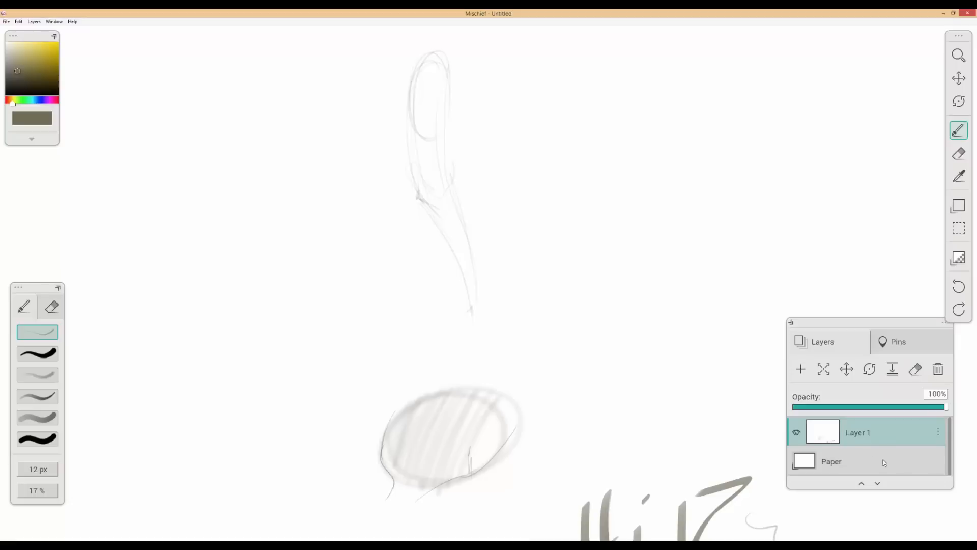
click(811, 463)
click(671, 278)
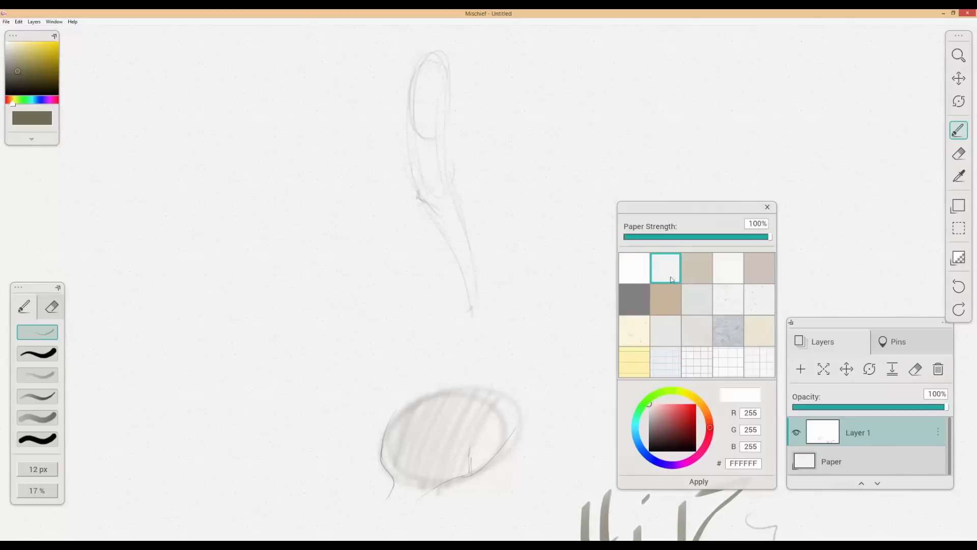
click(696, 268)
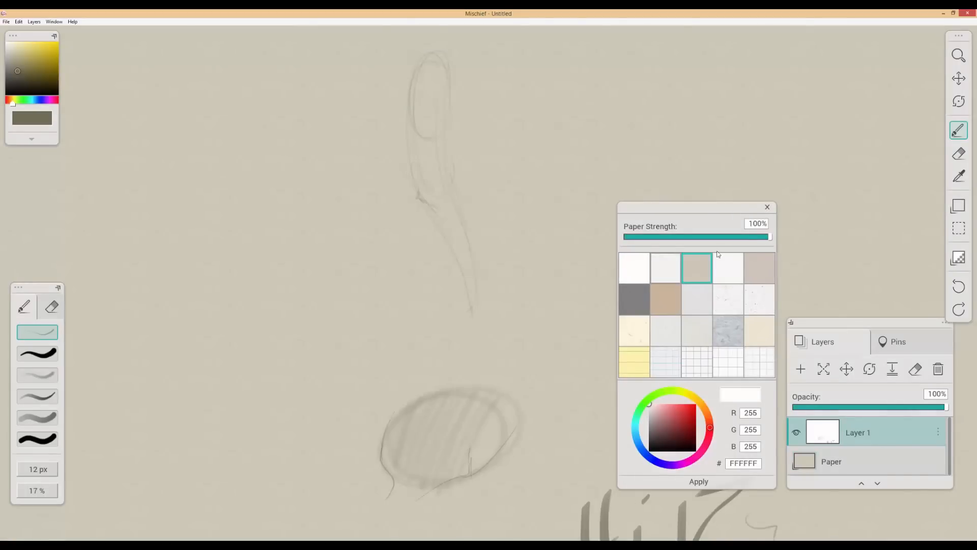
click(767, 207)
Step: Set the brush colour to near black, try a short stroke beside the arm sketch and undo it
drag(23, 78, 4, 85)
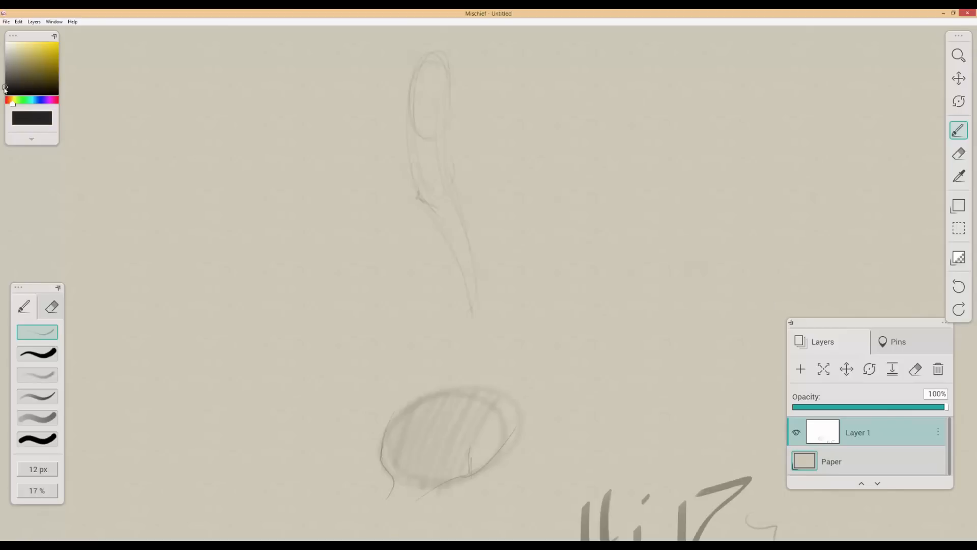
key(space)
drag(524, 236, 480, 248)
key(ctrl+space)
mouse_move(478, 195)
mouse_down()
mouse_move(551, 209)
mouse_move(482, 275)
mouse_up()
key(space)
drag(449, 227, 532, 244)
key(ctrl+space)
mouse_move(359, 188)
mouse_down()
mouse_move(465, 198)
mouse_move(377, 201)
mouse_up()
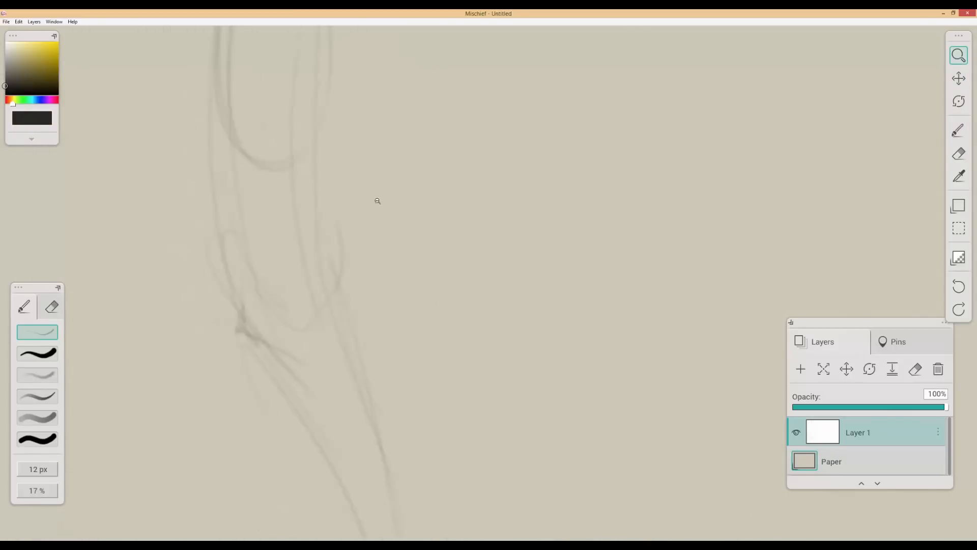
drag(536, 159, 543, 203)
key(ctrl+z)
Step: Go to an empty canvas area, reposition the layer controls, and expand and reposition the full brush settings
key(ctrl+space)
key(space)
mouse_move(549, 250)
mouse_down()
mouse_move(496, 250)
mouse_move(434, 349)
mouse_move(461, 377)
mouse_up()
drag(388, 292, 686, 306)
mouse_move(707, 257)
mouse_down()
mouse_move(645, 264)
mouse_move(275, 218)
mouse_up()
mouse_move(409, 282)
mouse_down()
mouse_move(367, 194)
mouse_move(349, 194)
mouse_up()
key(b)
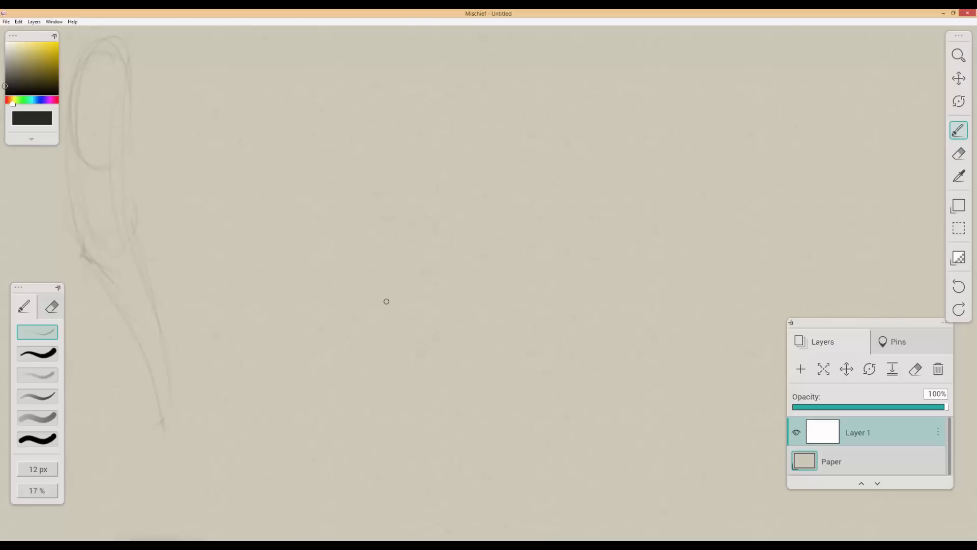
key(space)
key(ctrl+space)
mouse_move(523, 235)
mouse_down()
mouse_move(454, 252)
mouse_move(473, 255)
mouse_up()
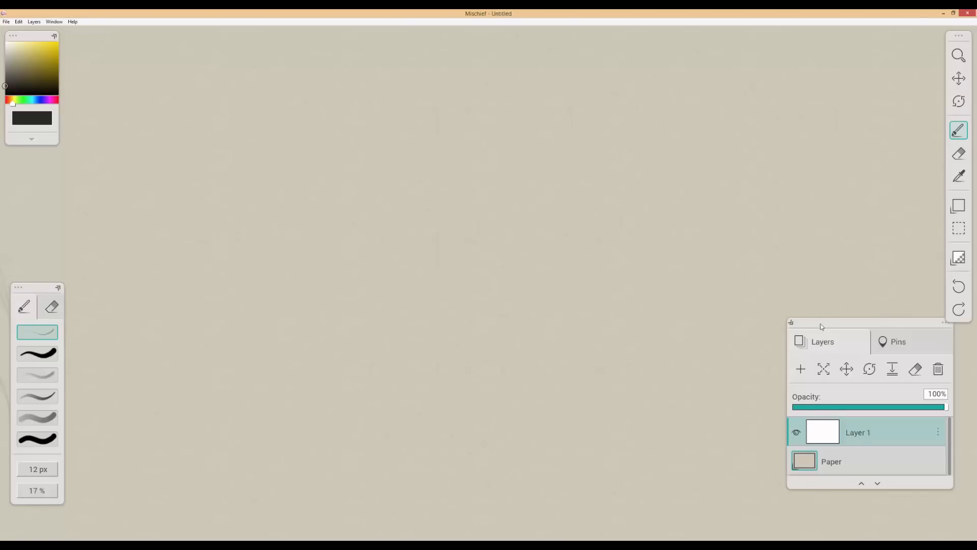
drag(820, 326, 834, 343)
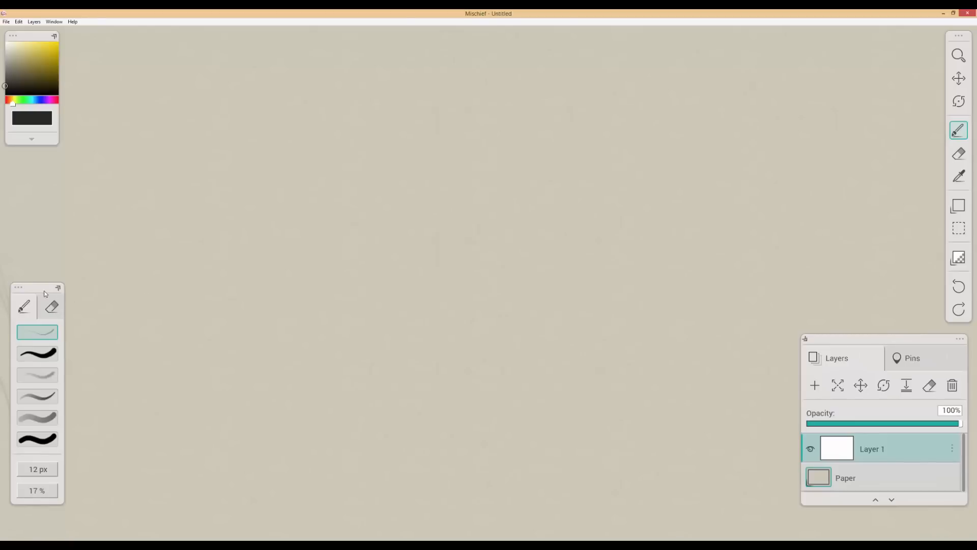
click(59, 289)
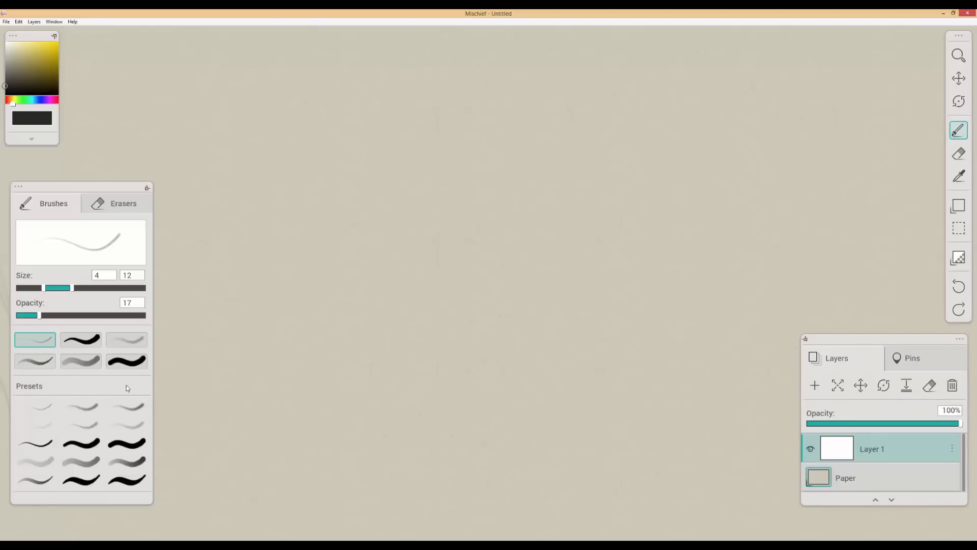
drag(94, 189, 108, 183)
Step: Set the brush size range to 31–55, its opacity to 5 and its colour to mid grey
mouse_move(82, 285)
mouse_down()
mouse_move(110, 287)
mouse_move(86, 287)
mouse_up()
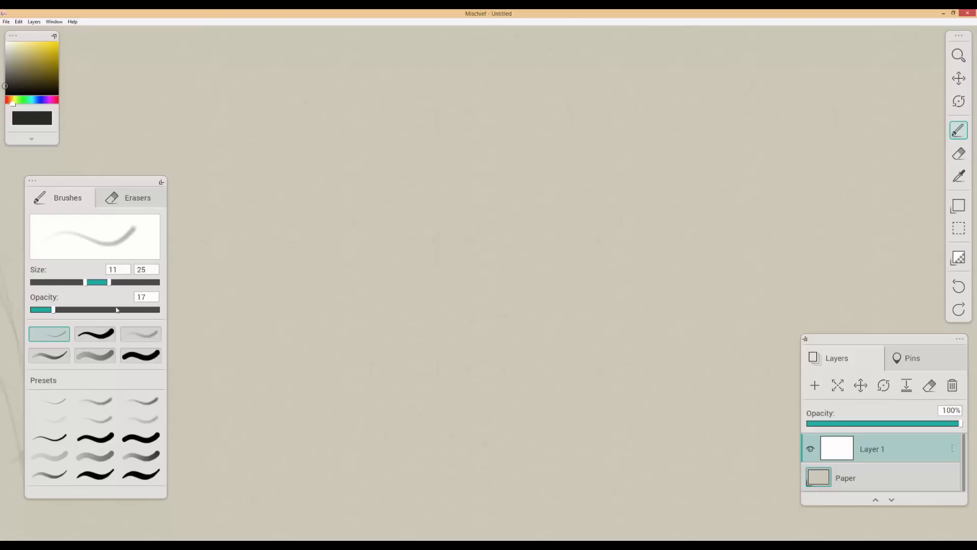
mouse_move(109, 283)
mouse_down()
mouse_move(127, 283)
mouse_move(68, 283)
mouse_move(84, 292)
mouse_move(124, 282)
mouse_move(101, 287)
mouse_up()
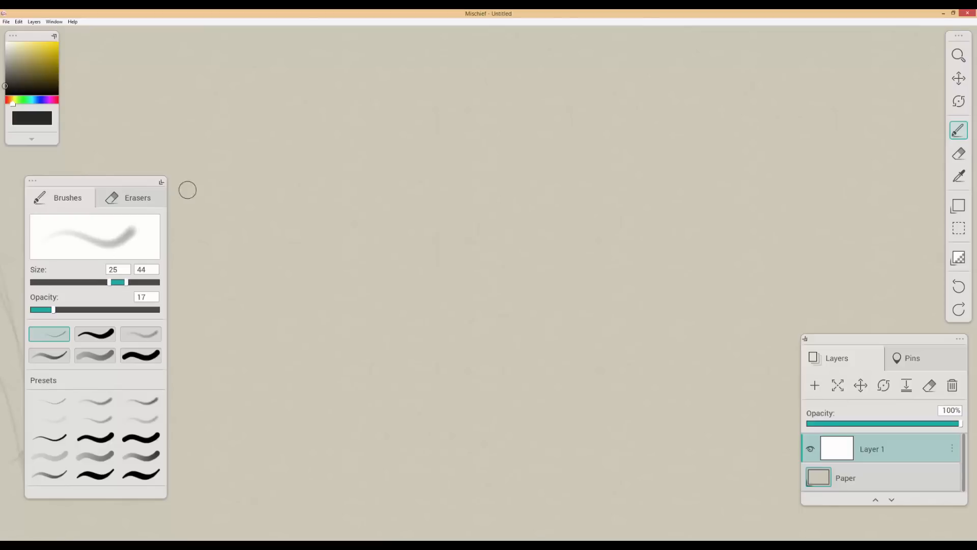
drag(125, 282, 134, 283)
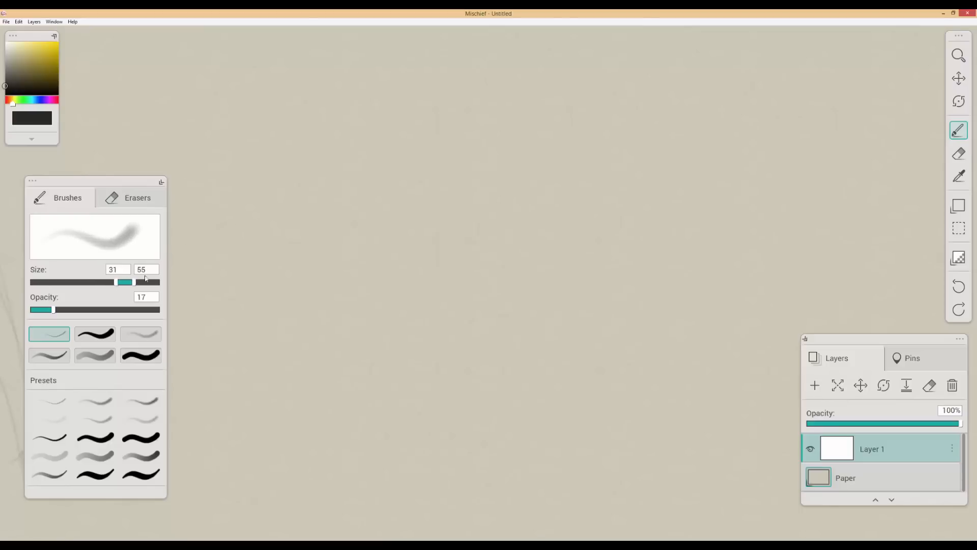
drag(51, 312, 44, 315)
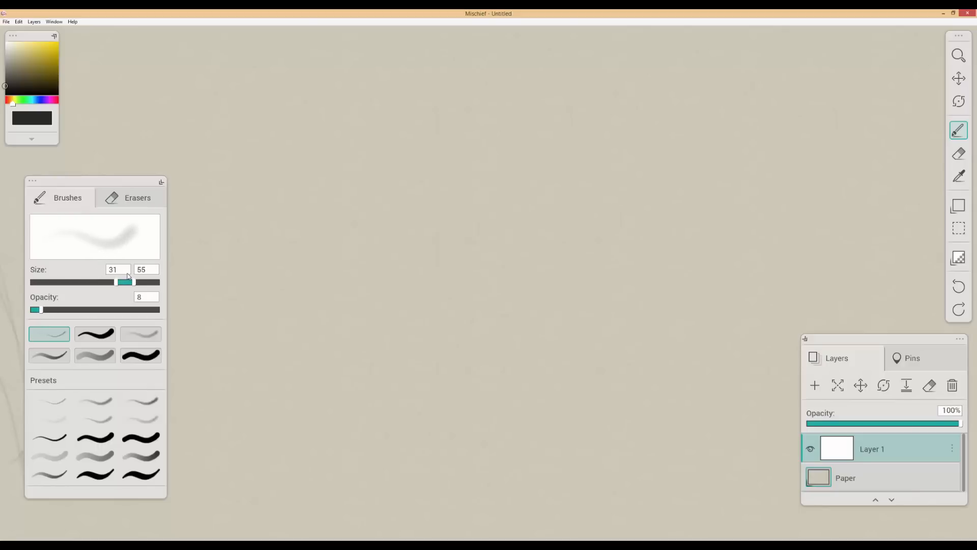
mouse_move(486, 147)
mouse_down()
mouse_move(579, 222)
mouse_move(472, 276)
mouse_up()
key(ctrl+z)
click(36, 309)
drag(9, 83, 6, 74)
Step: Sketch a faint egg-shaped head construction with a round cranium, tapered jaw and inner curved guide lines
mouse_move(473, 150)
mouse_down()
mouse_move(369, 325)
mouse_move(576, 179)
mouse_move(361, 292)
mouse_move(595, 232)
mouse_move(335, 244)
mouse_move(503, 323)
mouse_move(487, 143)
mouse_move(388, 335)
mouse_move(602, 167)
mouse_move(334, 259)
mouse_move(621, 210)
mouse_move(365, 244)
mouse_move(367, 215)
mouse_move(403, 415)
mouse_move(335, 314)
mouse_move(400, 323)
mouse_move(475, 455)
mouse_move(360, 341)
mouse_move(501, 444)
mouse_move(580, 321)
mouse_move(587, 189)
mouse_move(496, 438)
mouse_move(511, 268)
mouse_move(467, 146)
mouse_move(501, 306)
mouse_move(423, 229)
mouse_move(501, 310)
mouse_move(405, 288)
mouse_move(484, 276)
mouse_move(408, 356)
mouse_move(467, 209)
mouse_move(426, 359)
mouse_move(422, 420)
mouse_move(376, 252)
mouse_move(514, 423)
mouse_move(616, 184)
mouse_move(414, 166)
mouse_move(407, 156)
mouse_move(625, 184)
mouse_move(419, 141)
mouse_move(354, 242)
mouse_move(410, 114)
mouse_move(638, 190)
mouse_move(620, 188)
mouse_move(594, 145)
mouse_move(353, 227)
mouse_move(365, 282)
mouse_move(344, 326)
mouse_move(376, 393)
mouse_move(359, 337)
mouse_move(555, 268)
mouse_move(415, 275)
mouse_move(334, 357)
mouse_move(562, 300)
mouse_move(407, 270)
mouse_move(383, 360)
mouse_move(368, 224)
mouse_move(388, 440)
mouse_move(466, 459)
mouse_move(565, 305)
mouse_move(601, 215)
mouse_move(497, 435)
mouse_up()
key(space)
drag(447, 338, 477, 305)
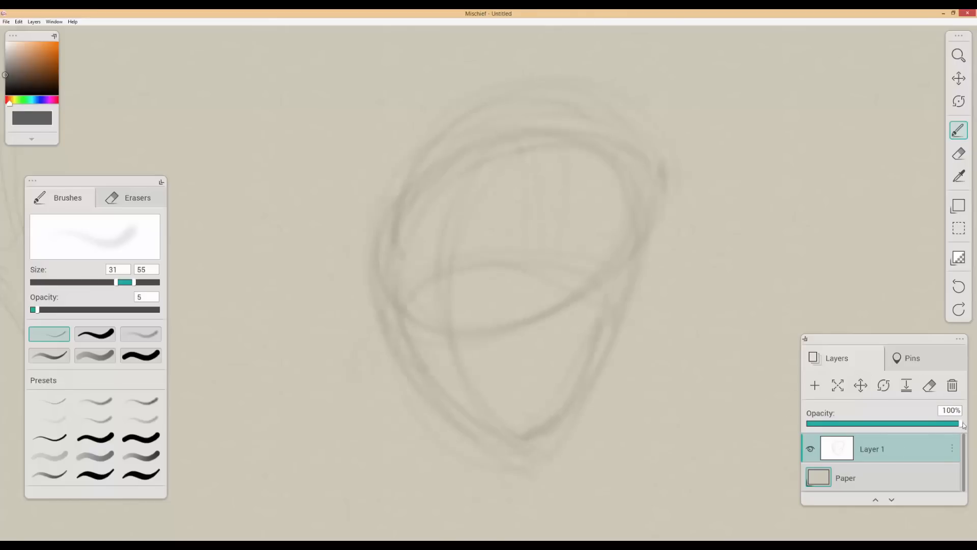
Step: Lower Layer 1's opacity to 53% and add a new layer above it
mouse_move(962, 426)
mouse_down()
mouse_move(855, 426)
mouse_move(901, 426)
mouse_move(892, 426)
mouse_up()
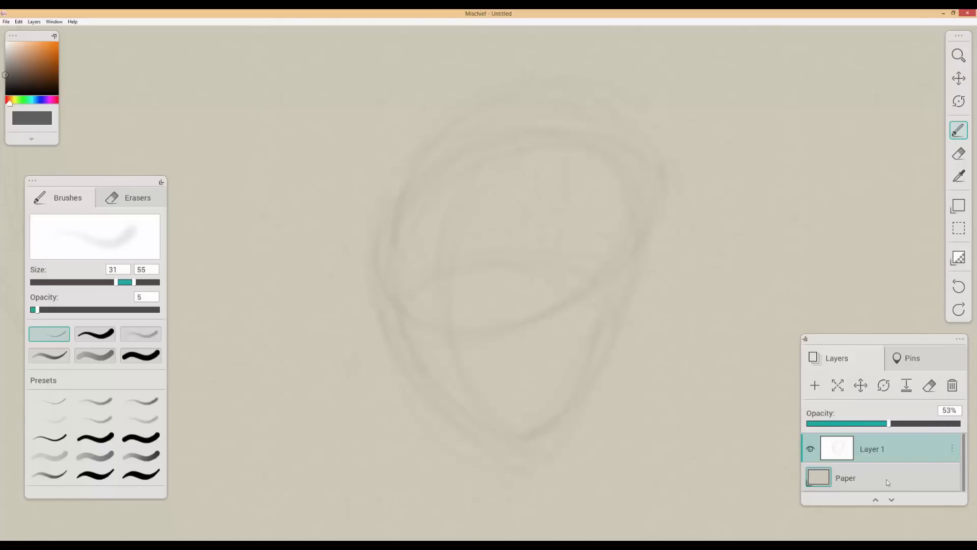
click(814, 385)
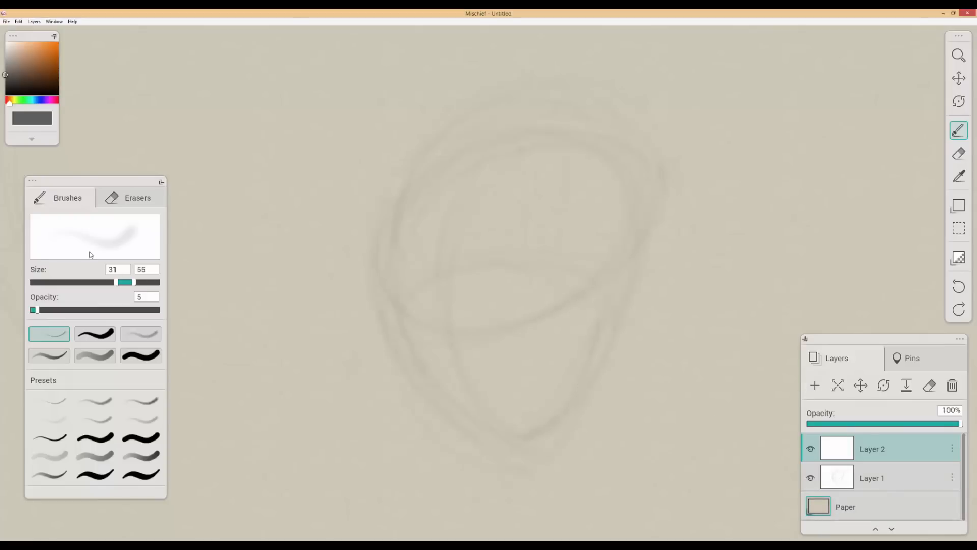
Step: Set the brush size to 10–14 and opacity to 15, and try brow and cheek contours along the head's left side
mouse_move(116, 283)
mouse_down()
mouse_move(79, 288)
mouse_move(97, 289)
mouse_up()
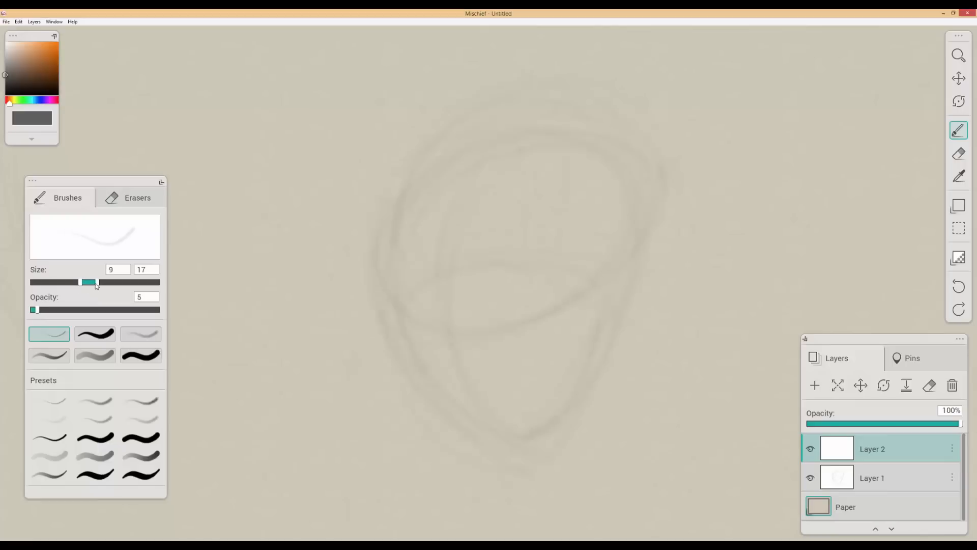
drag(38, 316, 58, 313)
scroll(427, 223, up, 2)
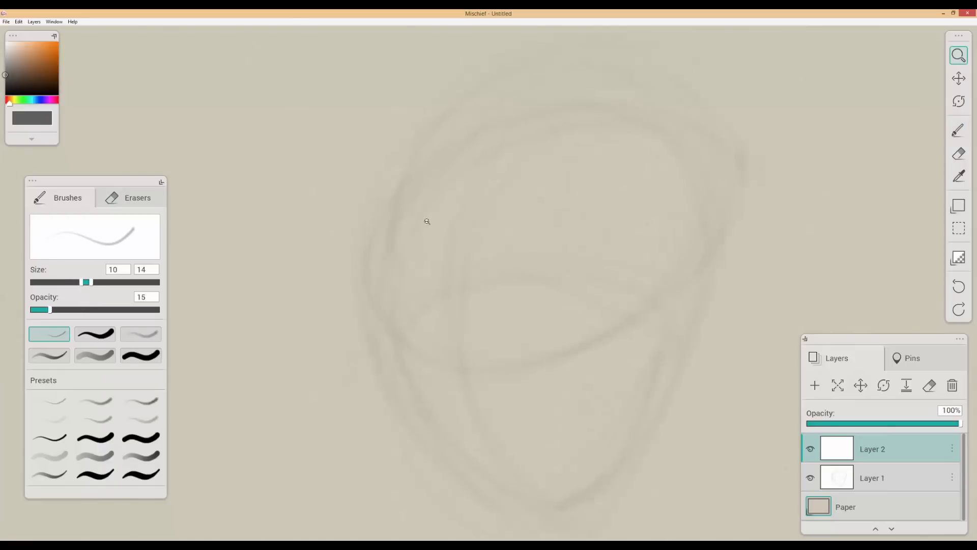
drag(379, 222, 385, 319)
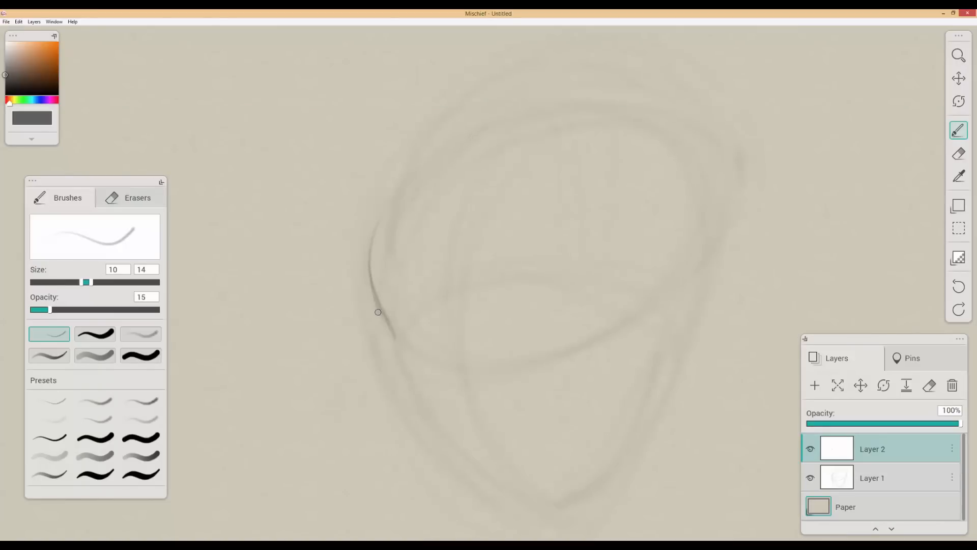
mouse_move(380, 335)
mouse_down()
mouse_move(401, 402)
mouse_move(378, 367)
mouse_move(437, 496)
mouse_up()
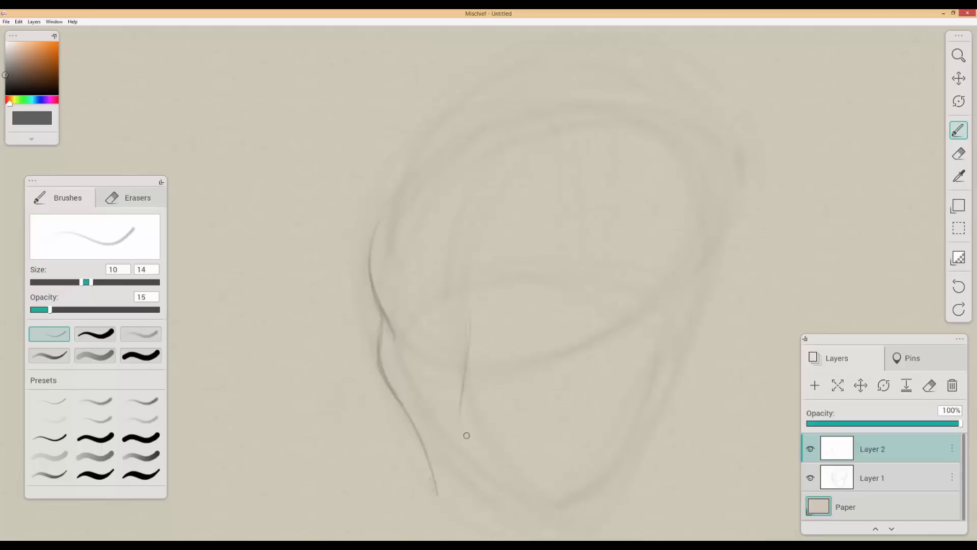
Step: Try another contour stroke with an adjusted brush size and undo all the strokes on the new layer
mouse_move(95, 284)
mouse_down()
mouse_move(104, 284)
mouse_move(88, 285)
mouse_up()
mouse_move(388, 218)
mouse_down()
mouse_move(410, 328)
mouse_move(409, 318)
mouse_up()
key(ctrl+z)
key(ctrl+z)
key(ctrl+z)
drag(116, 283, 134, 283)
key(ctrl+z)
key(ctrl+z)
key(ctrl+z)
key(ctrl+z)
Step: Set the brush size to 4–7 and opacity to 20, and trace a thin contour along the head's left side
key(ctrl+space)
drag(411, 306, 391, 311)
drag(94, 283, 56, 283)
drag(133, 283, 78, 283)
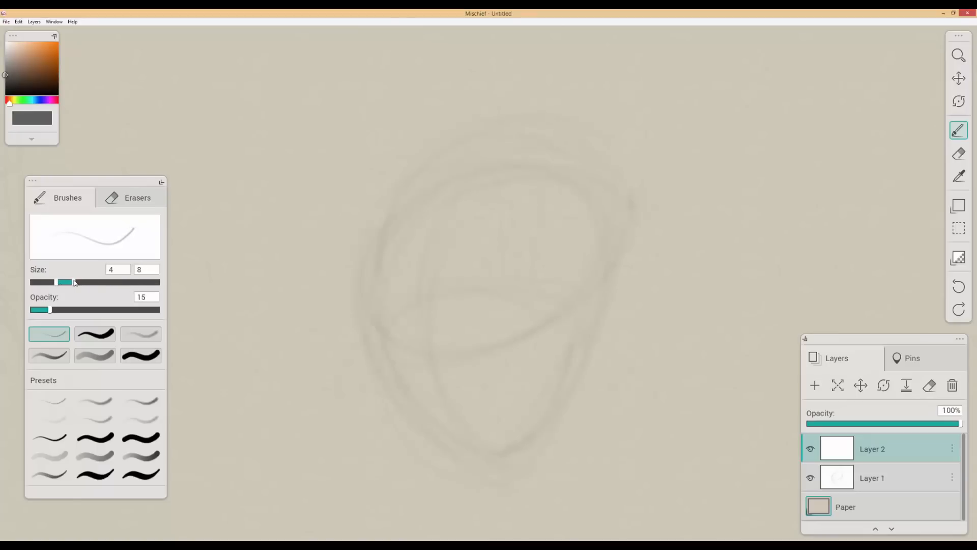
key(ctrl+space)
drag(375, 286, 358, 233)
drag(380, 202, 362, 355)
key(ctrl+z)
drag(385, 196, 365, 357)
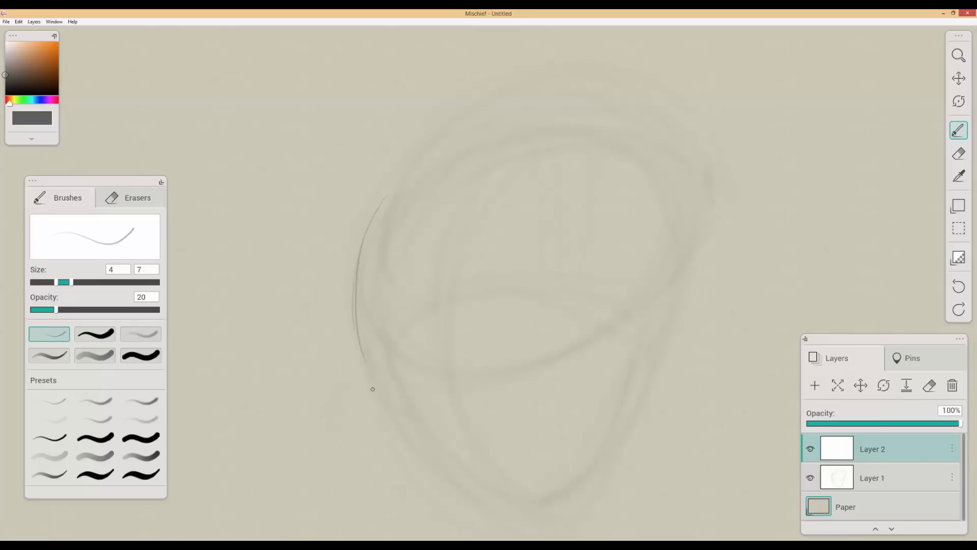
drag(380, 406, 356, 308)
Step: Complete the thin outline over the head's crown and down its right side, undoing stray strokes
key(ctrl+space)
drag(595, 335, 556, 337)
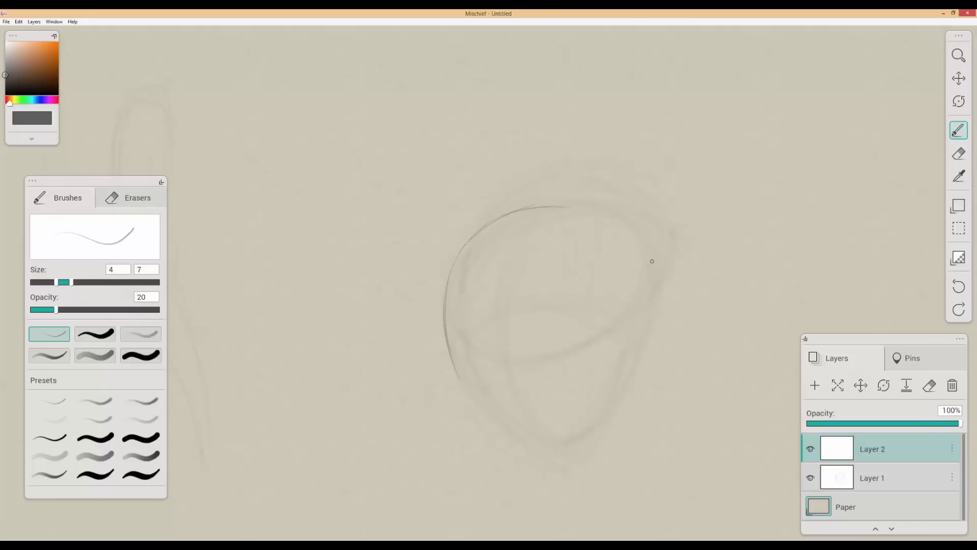
key(ctrl+z)
key(ctrl+z)
key(ctrl+space)
drag(488, 336, 498, 203)
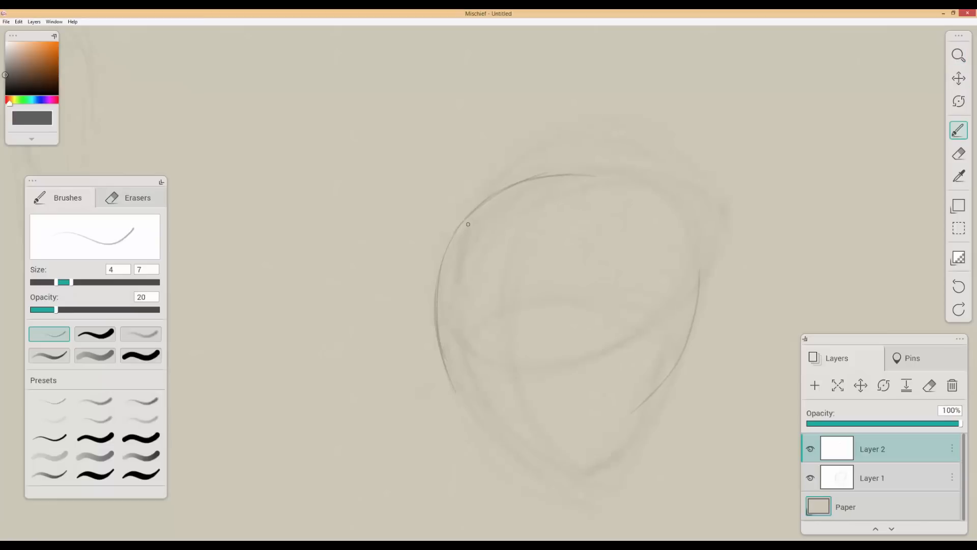
Step: Set the brush size to 34–59 and opacity to 30, and paint thick soft strokes inside both sides of the head outline
mouse_move(74, 286)
mouse_down()
mouse_move(122, 288)
mouse_move(104, 283)
mouse_up()
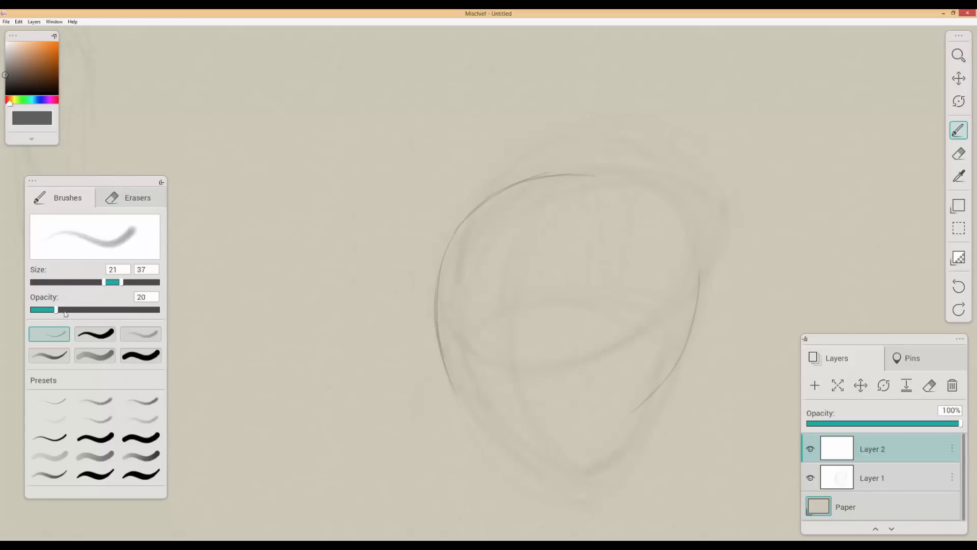
drag(59, 311, 70, 310)
mouse_move(123, 284)
mouse_down()
mouse_move(136, 282)
mouse_move(118, 283)
mouse_up()
key(z)
drag(520, 288, 490, 288)
drag(529, 220, 493, 371)
drag(501, 234, 505, 399)
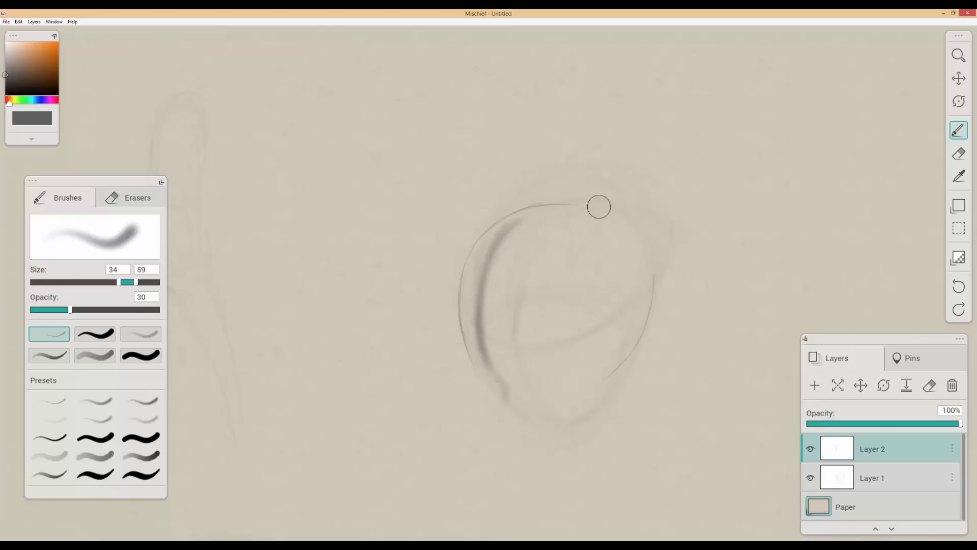
mouse_move(633, 315)
mouse_down()
mouse_move(575, 381)
mouse_move(643, 262)
mouse_up()
mouse_move(624, 342)
mouse_down()
mouse_move(646, 266)
mouse_move(628, 221)
mouse_up()
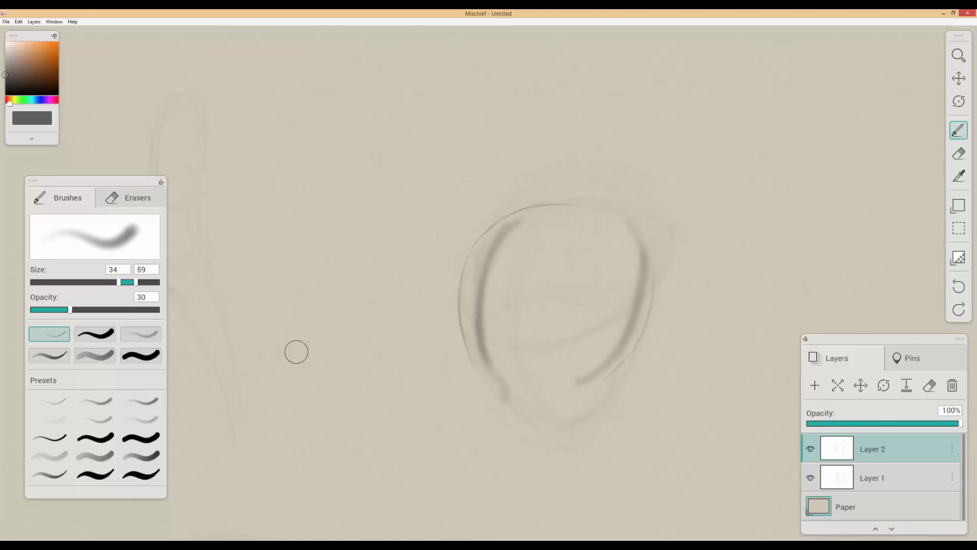
Step: Set the brush size to 10–27, draw a small curved bump at the lower-left jaw and reinforce the upper-left outline
mouse_move(123, 288)
mouse_down()
mouse_move(102, 287)
mouse_move(113, 284)
mouse_up()
scroll(493, 359, up, 2)
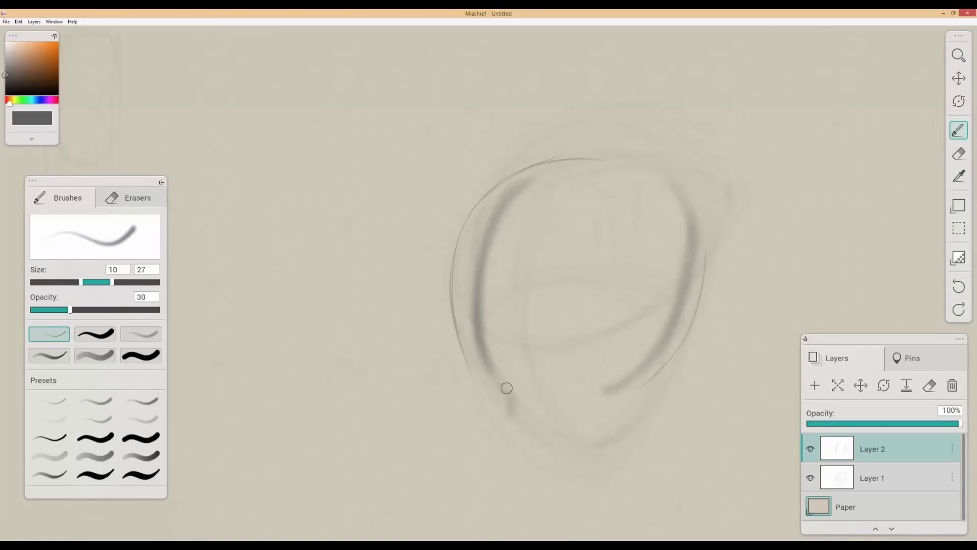
drag(514, 429, 539, 435)
drag(516, 194, 576, 159)
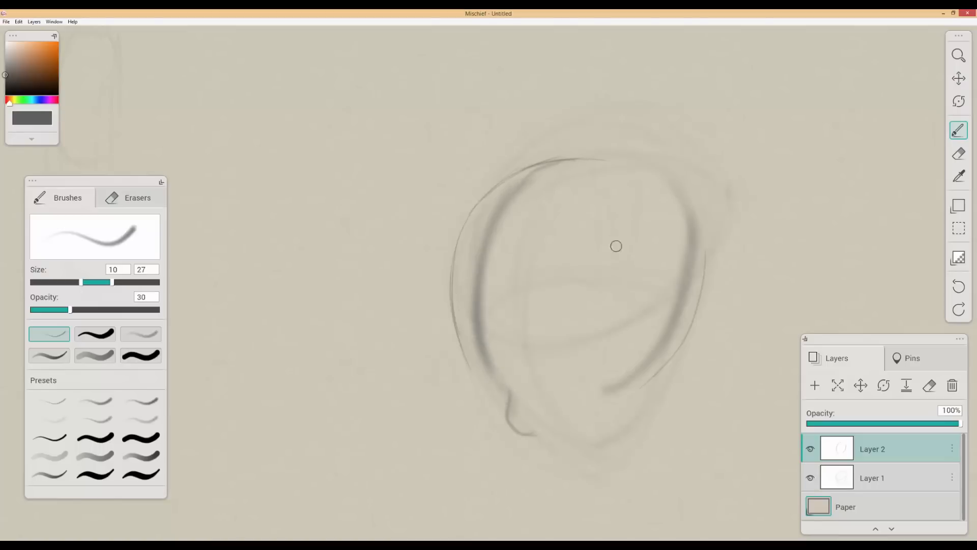
Step: Darken the upper part of the head's inner left contour, undoing the strokes that miss
drag(510, 183, 478, 338)
key(ctrl+z)
drag(511, 190, 478, 285)
drag(522, 174, 499, 190)
key(ctrl+z)
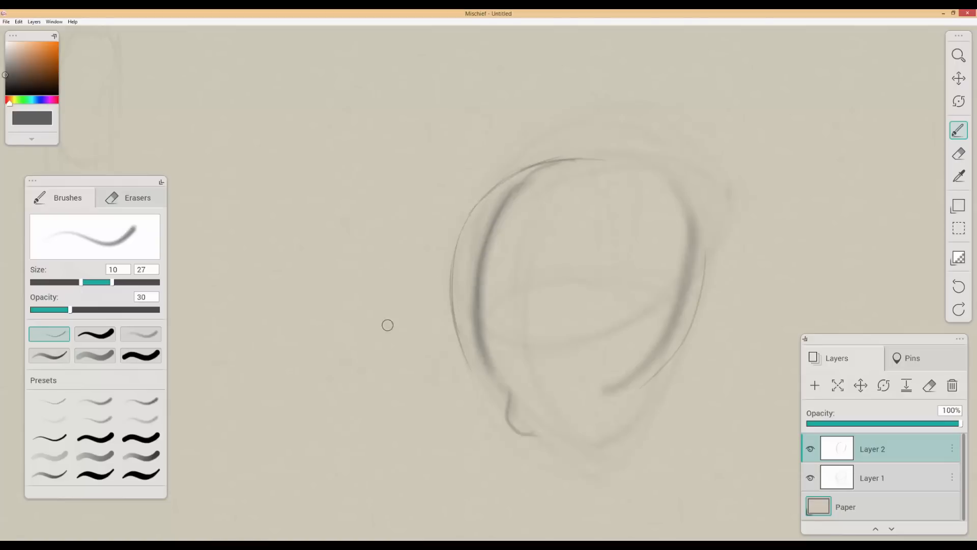
Step: Set the brush size to 12–42, try long curved strokes beside the head and undo them
drag(116, 282, 125, 281)
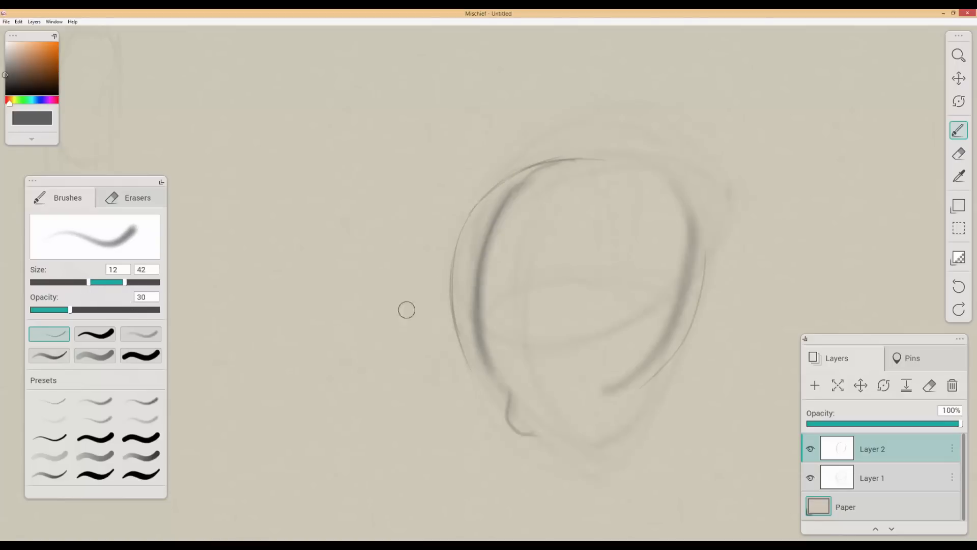
key(space)
drag(406, 308, 429, 312)
drag(280, 148, 319, 274)
drag(333, 320, 312, 115)
key(ctrl+z)
key(ctrl+z)
Step: Deepen the head's inner left contour, changing the brush size to 18–44 and opacity to 10
key(space)
drag(522, 264, 436, 221)
scroll(463, 249, up, 2)
key(space)
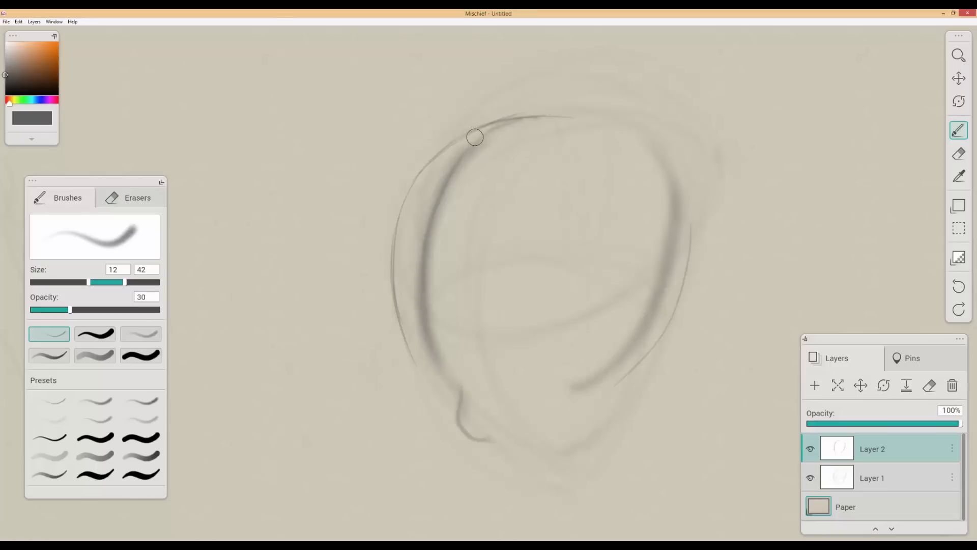
drag(465, 146, 446, 320)
drag(90, 283, 127, 288)
drag(71, 313, 44, 313)
drag(433, 194, 423, 272)
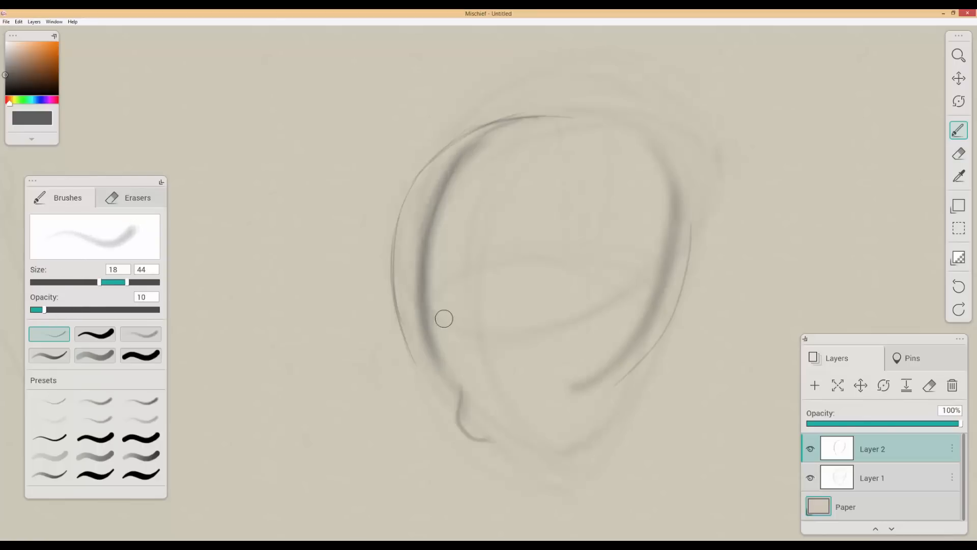
Step: Darken and extend the left contour down past the jaw bump, and set the brush size to 11–21
drag(469, 152, 442, 352)
drag(429, 234, 451, 392)
drag(439, 357, 486, 449)
drag(461, 400, 482, 439)
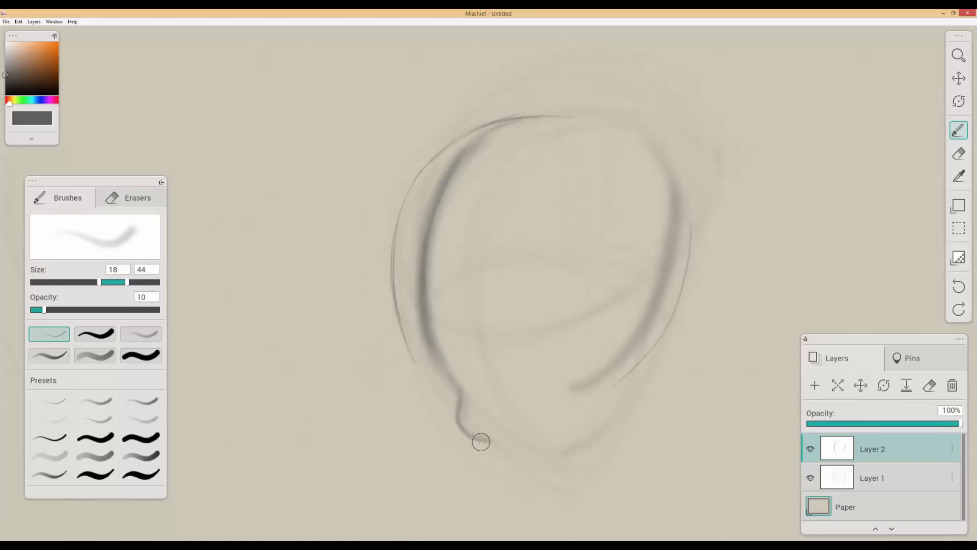
drag(475, 431, 496, 458)
drag(86, 287, 72, 286)
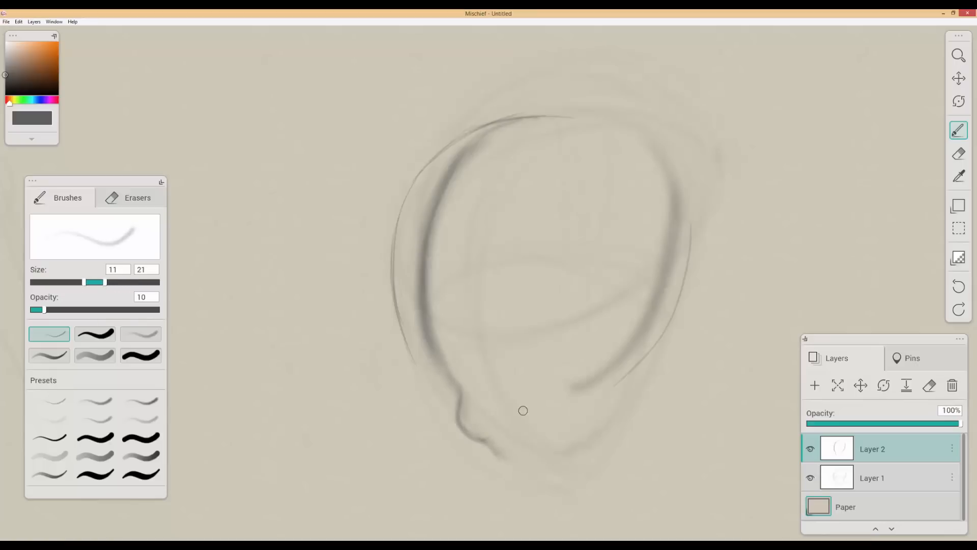
Step: Set the brush size to 5–9 and opacity to 23, and draw a thin curve joining the right contour to the chin point
mouse_move(78, 284)
mouse_down()
mouse_move(60, 283)
mouse_move(61, 311)
mouse_up()
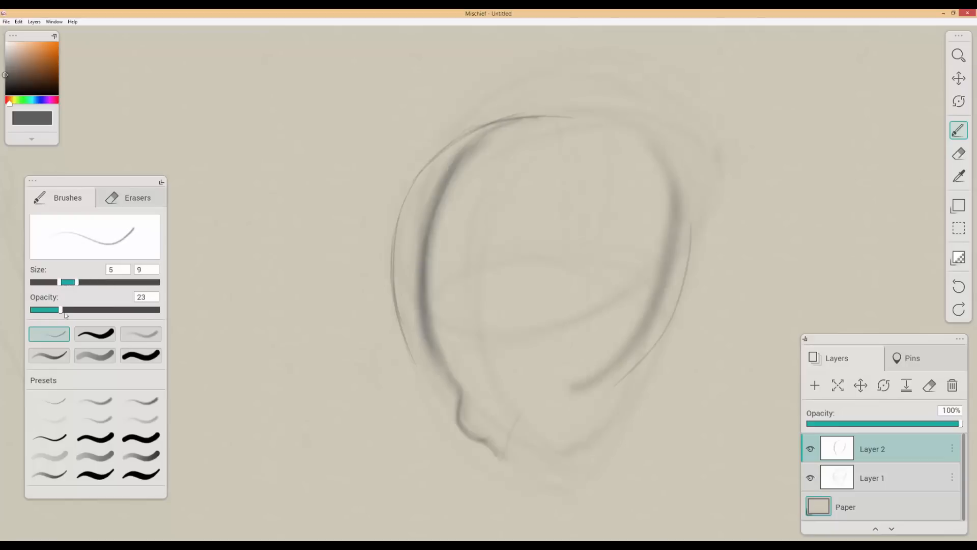
drag(498, 460, 580, 390)
key(ctrl+z)
drag(501, 455, 572, 386)
key(space)
drag(517, 460, 513, 453)
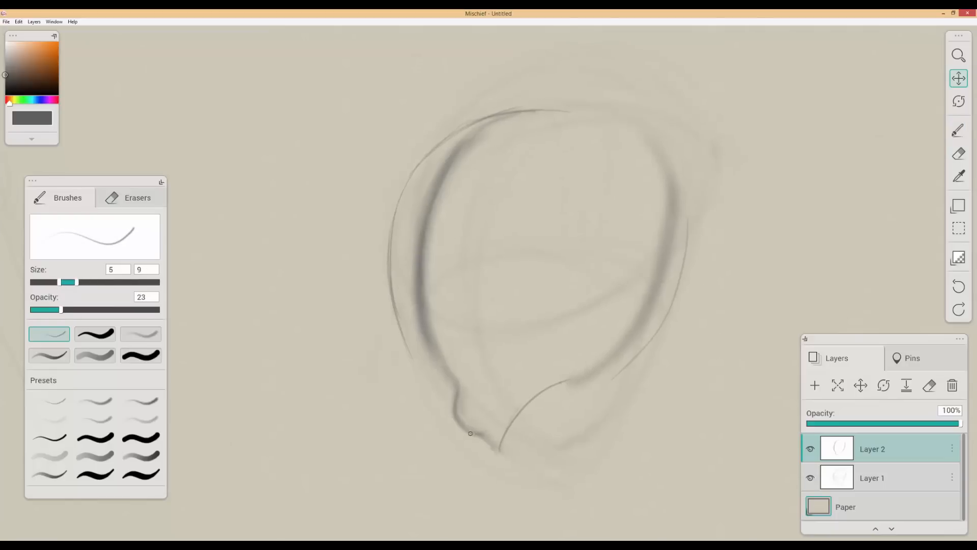
Step: Undo the stray stroke and extend the head's outer left contour around the jaw bump to the chin
mouse_move(391, 72)
mouse_down()
mouse_move(418, 137)
mouse_move(431, 120)
mouse_up()
key(ctrl+z)
key(ctrl+z)
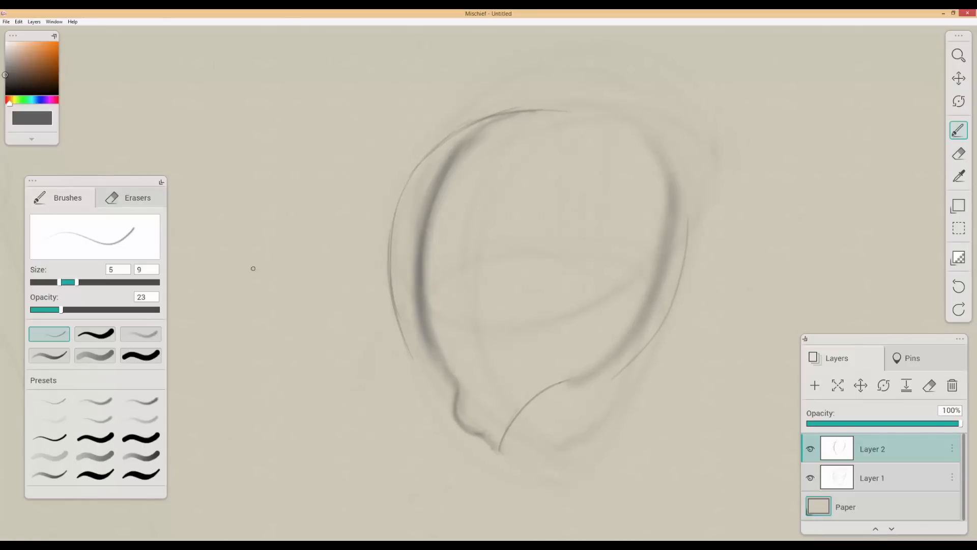
key(ctrl+z)
mouse_move(412, 356)
mouse_down()
mouse_move(420, 383)
mouse_move(495, 449)
mouse_up()
Step: Set the brush size to 28–55 and opacity to 10, and softly shade the band between the left inner and outer contours
drag(77, 282, 129, 282)
drag(60, 282, 94, 283)
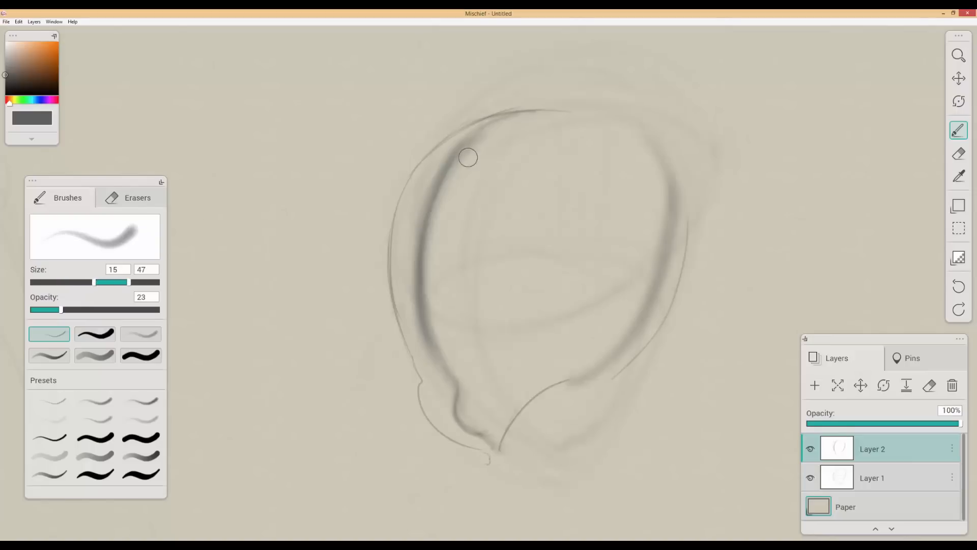
drag(128, 282, 113, 282)
drag(61, 310, 43, 312)
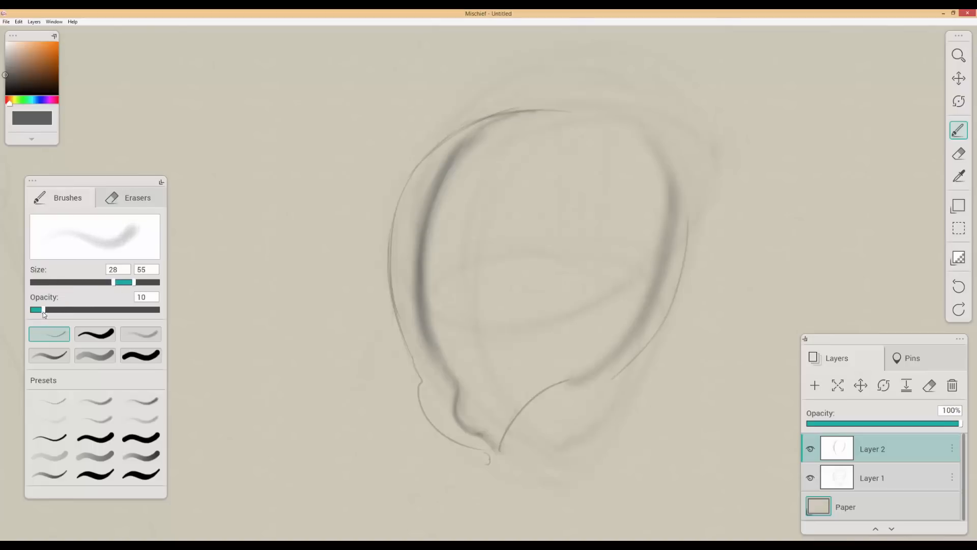
drag(414, 271, 384, 280)
mouse_move(426, 184)
mouse_down()
mouse_move(473, 174)
mouse_move(463, 165)
mouse_move(422, 255)
mouse_move(405, 212)
mouse_move(400, 331)
mouse_move(383, 280)
mouse_move(406, 391)
mouse_move(420, 385)
mouse_move(407, 328)
mouse_move(424, 475)
mouse_move(437, 431)
mouse_move(448, 485)
mouse_move(506, 529)
mouse_up()
Step: Examine the shaded head as a whole and up close to judge its tones
key(z)
drag(533, 465, 560, 464)
key(space)
drag(549, 413, 524, 341)
key(z)
mouse_move(547, 374)
mouse_down()
mouse_move(615, 233)
mouse_move(574, 368)
mouse_move(563, 378)
mouse_move(557, 363)
mouse_move(549, 378)
mouse_move(507, 376)
mouse_move(612, 277)
mouse_move(585, 234)
mouse_move(558, 372)
mouse_move(587, 167)
mouse_move(597, 305)
mouse_move(557, 379)
mouse_move(612, 188)
mouse_move(596, 235)
mouse_move(594, 315)
mouse_move(551, 131)
mouse_up()
key(b)
scroll(567, 272, down, 3)
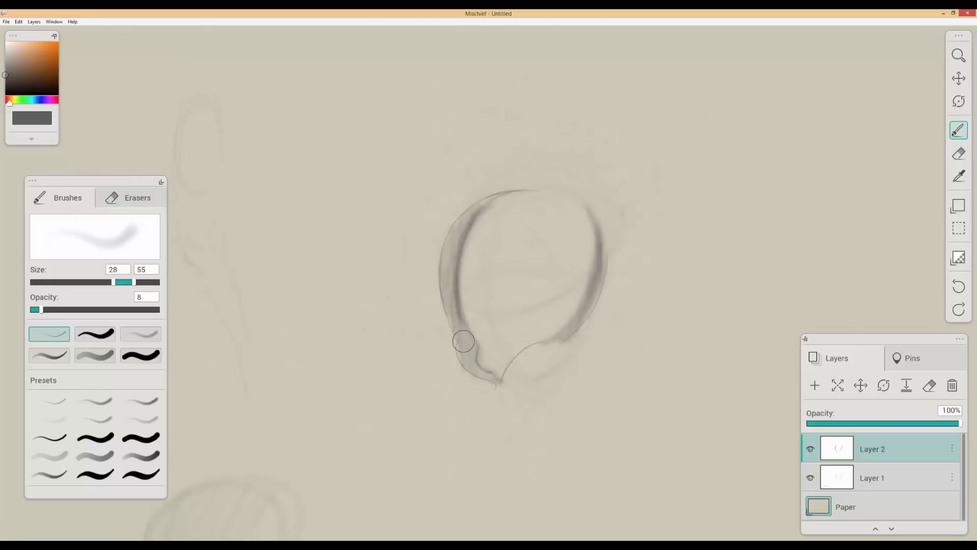
scroll(541, 354, down, 2)
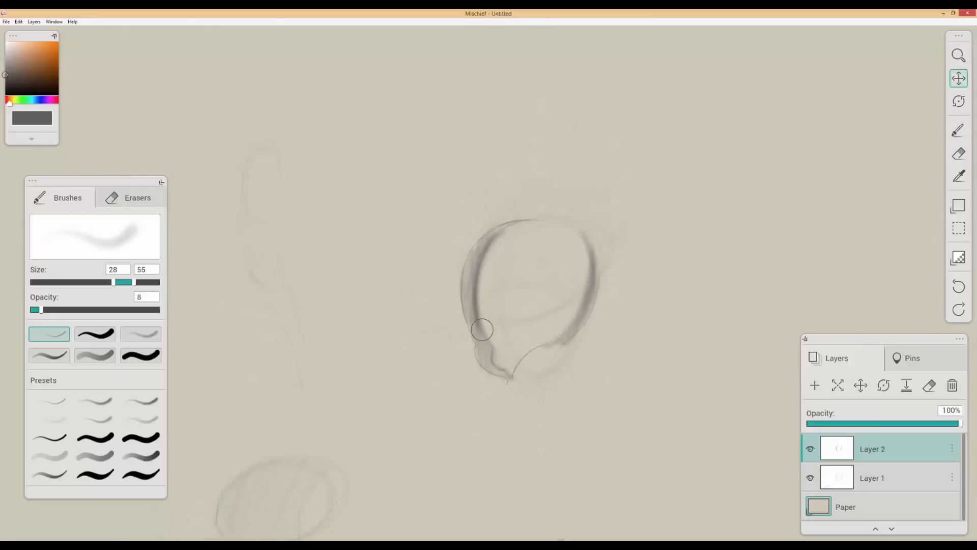
drag(543, 377, 504, 371)
scroll(469, 269, up, 3)
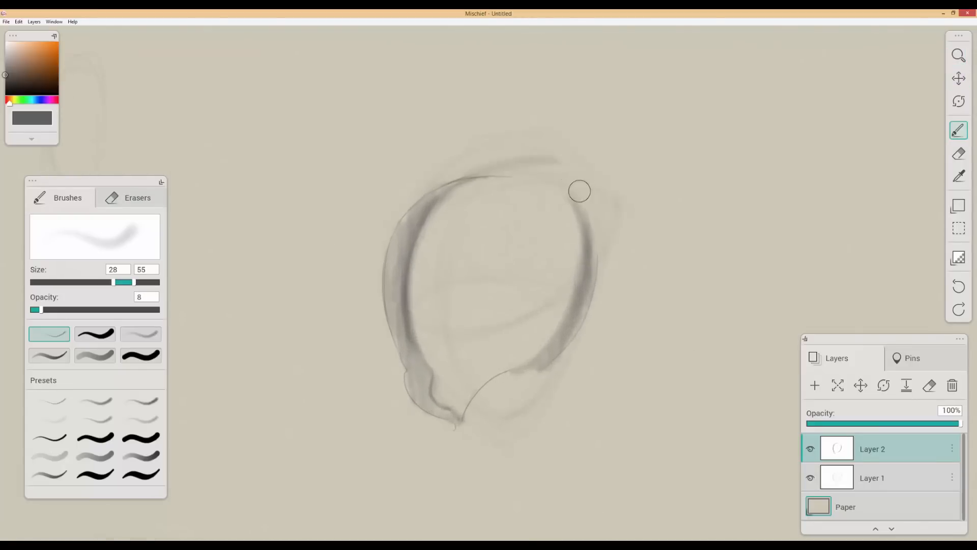
Step: Try soft shading strokes outside the head's left contour and undo them
mouse_move(435, 184)
mouse_down()
mouse_move(414, 215)
mouse_move(381, 353)
mouse_up()
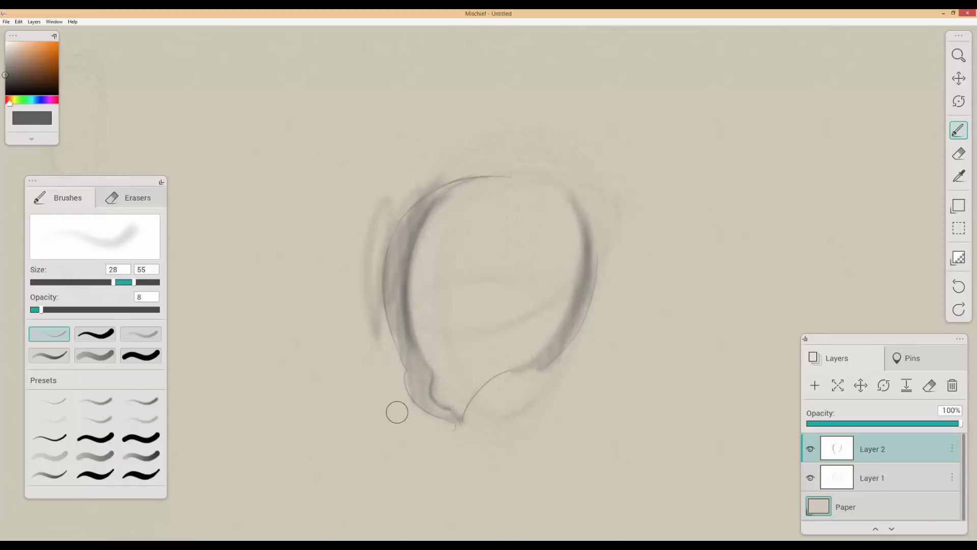
key(ctrl+z)
mouse_move(398, 243)
mouse_down()
mouse_move(410, 391)
mouse_move(362, 200)
mouse_move(410, 391)
mouse_move(368, 261)
mouse_move(413, 410)
mouse_up()
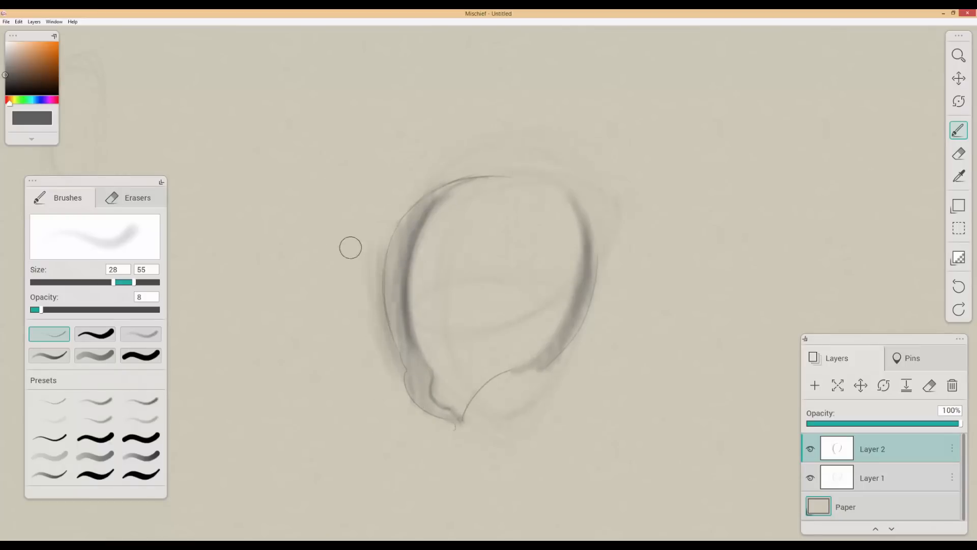
key(ctrl+z)
key(ctrl+z)
key(ctrl+z)
key(ctrl+z)
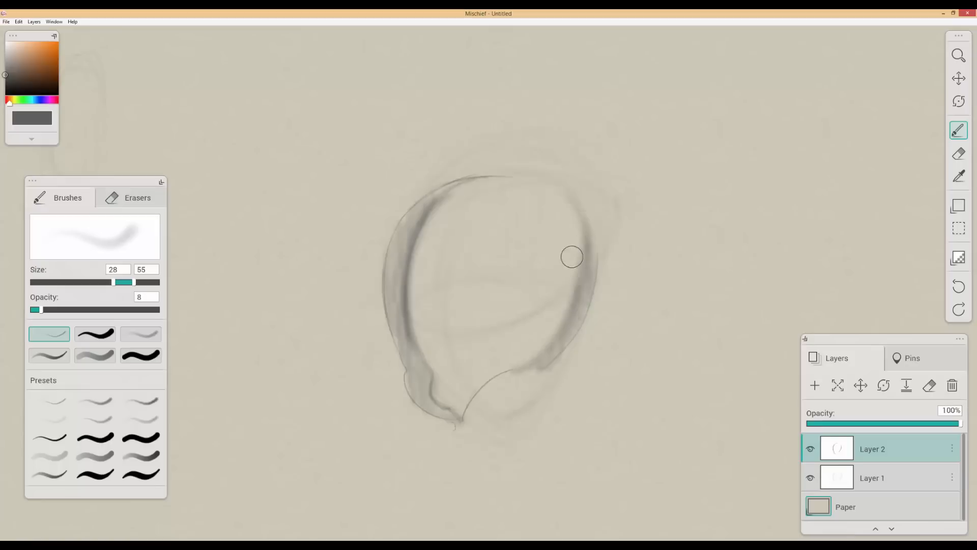
Step: Softly shade the band along the head's right contour and set the brush size to 15–25
mouse_move(544, 281)
mouse_down()
mouse_move(486, 278)
mouse_move(504, 210)
mouse_move(489, 149)
mouse_up()
drag(498, 218, 493, 332)
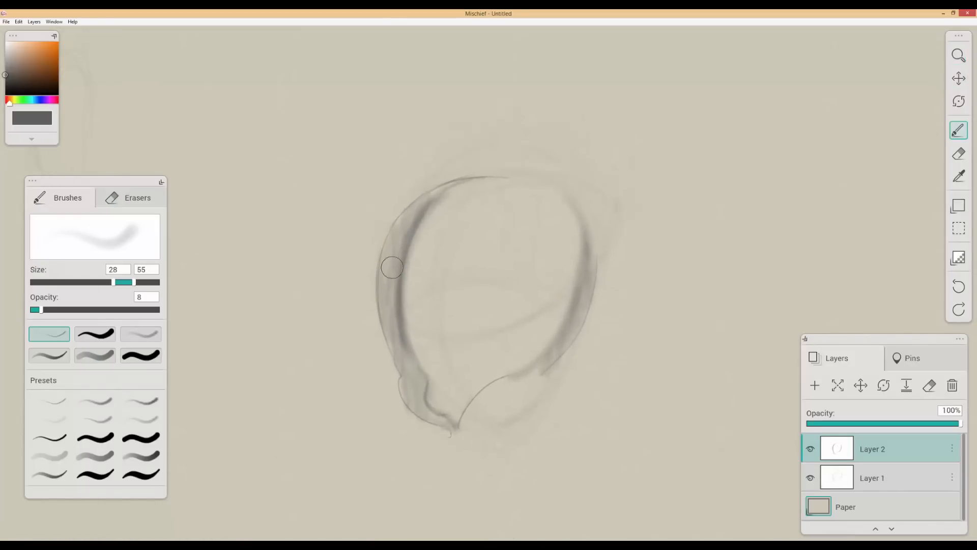
drag(436, 288, 443, 272)
drag(114, 286, 102, 288)
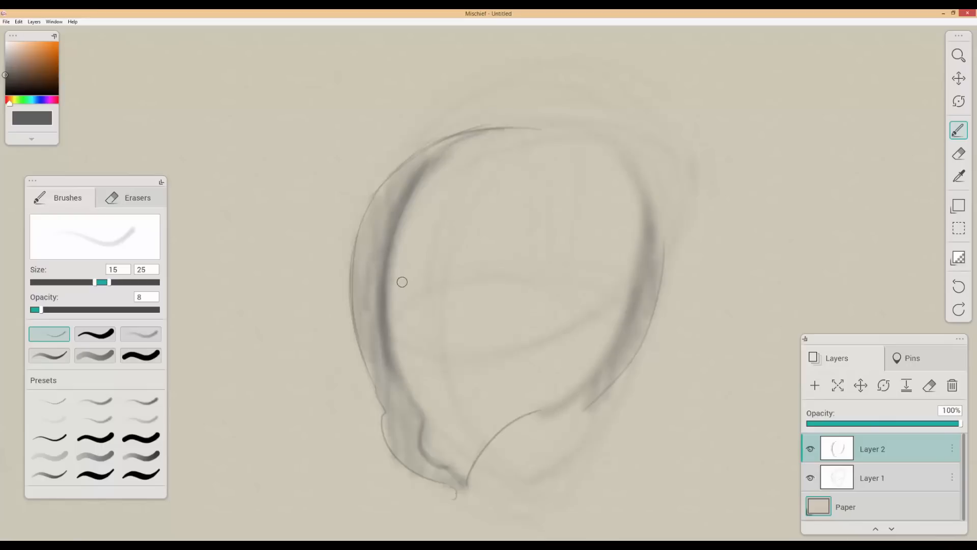
Step: Try vertical hatching strokes across the left half of the face and undo them
key(z)
mouse_move(390, 255)
mouse_down()
mouse_move(460, 253)
mouse_move(303, 253)
mouse_move(316, 246)
mouse_move(484, 279)
mouse_move(434, 277)
mouse_up()
key(b)
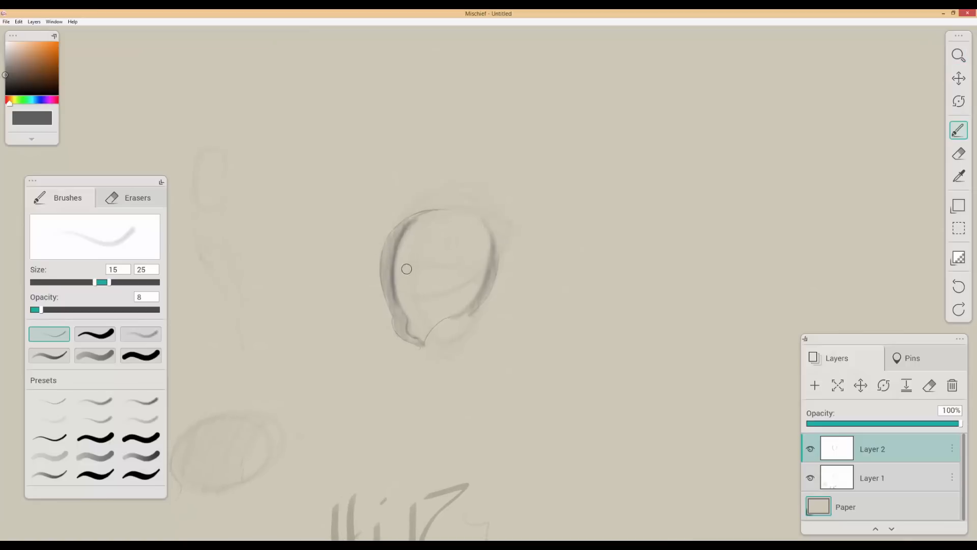
mouse_move(399, 272)
mouse_down()
mouse_move(406, 327)
mouse_move(413, 218)
mouse_move(442, 329)
mouse_move(447, 274)
mouse_move(676, 280)
mouse_up()
key(z)
key(space)
key(z)
mouse_move(527, 282)
mouse_down()
mouse_move(444, 307)
mouse_move(596, 257)
mouse_move(441, 344)
mouse_up()
key(ctrl+space)
mouse_move(514, 323)
mouse_down()
mouse_move(367, 332)
mouse_move(406, 336)
mouse_up()
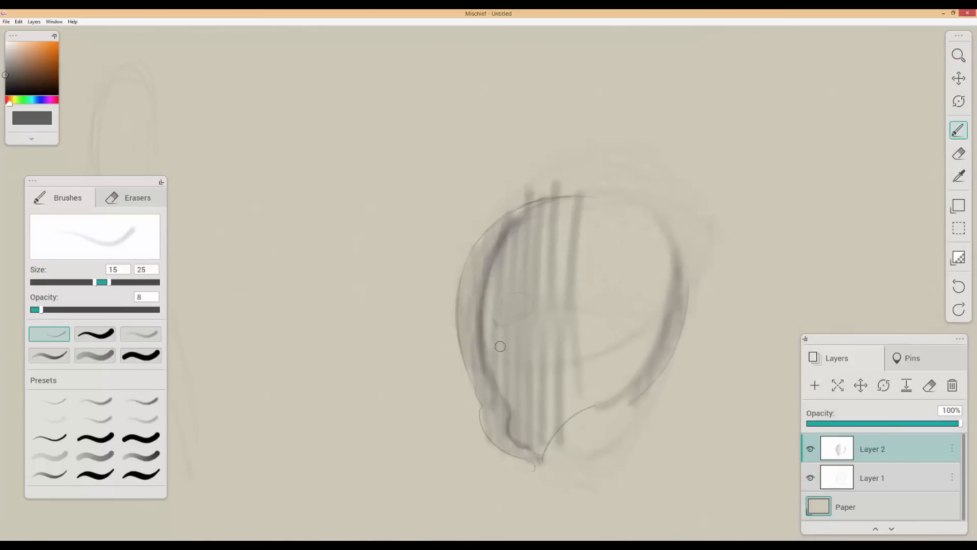
key(ctrl+z)
key(space)
drag(576, 249, 474, 290)
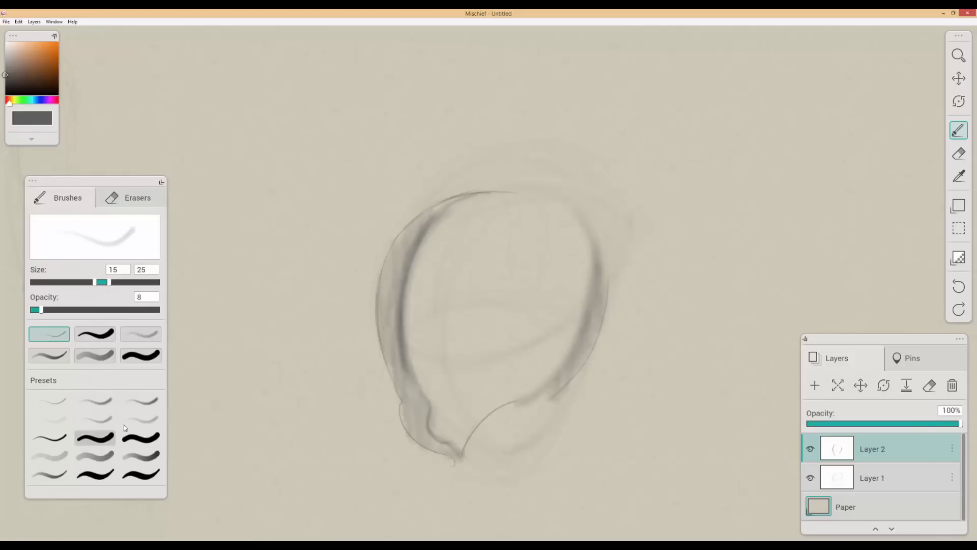
Step: Set the brush size to 13–25 and darken the left edge of the faint upright sketch beside the head
drag(94, 285, 84, 291)
key(z)
key(space)
mouse_move(584, 286)
mouse_down()
mouse_move(506, 272)
mouse_move(444, 196)
mouse_up()
mouse_move(510, 330)
mouse_down()
mouse_move(508, 314)
mouse_move(555, 243)
mouse_move(561, 346)
mouse_up()
drag(542, 302, 552, 331)
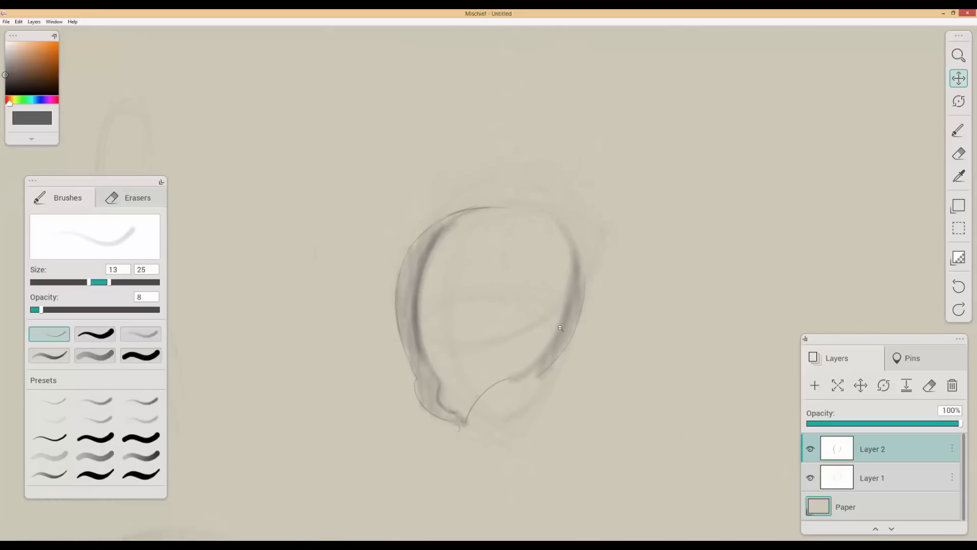
scroll(555, 331, down, 3)
key(b)
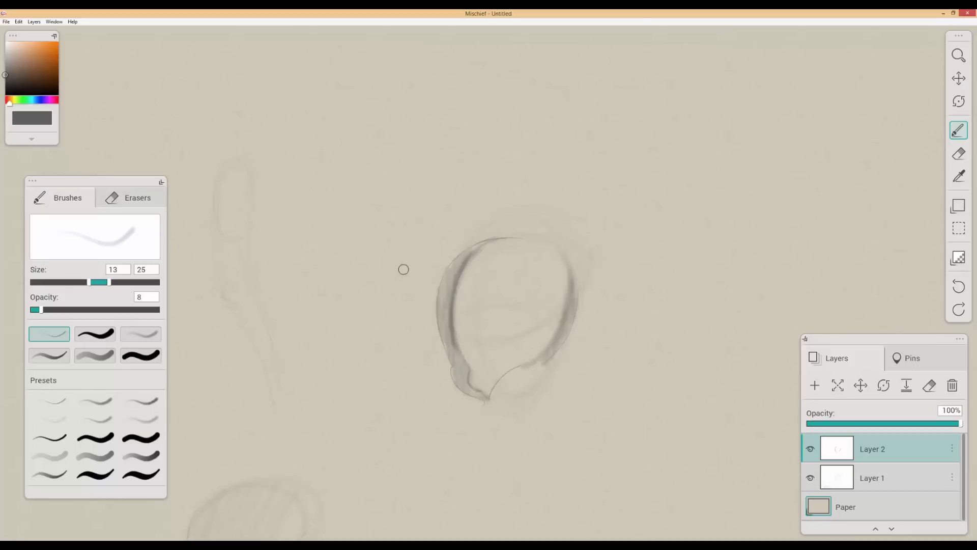
drag(216, 156, 214, 283)
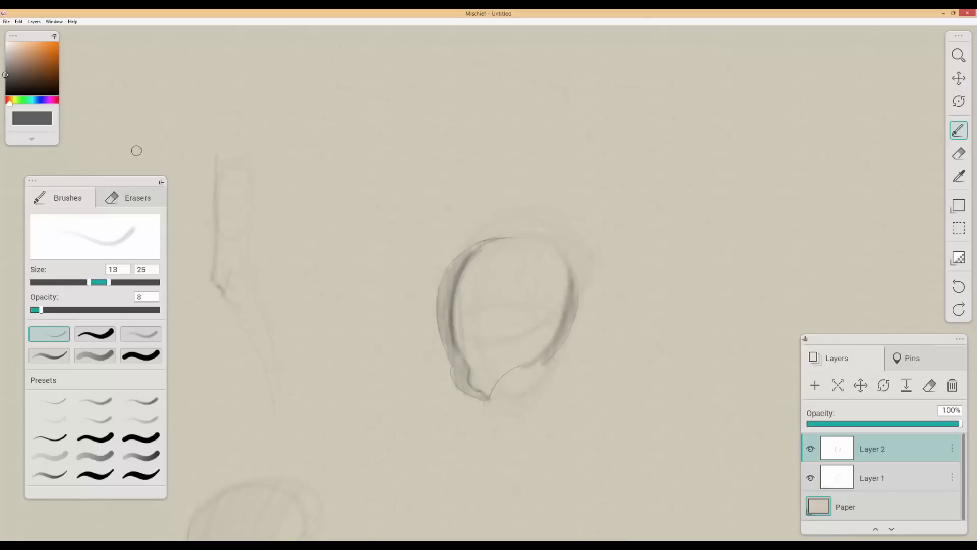
Step: Reposition the colour panel and the brushes panel on the workspace
mouse_move(38, 36)
mouse_down()
mouse_move(64, 39)
mouse_move(46, 41)
mouse_up()
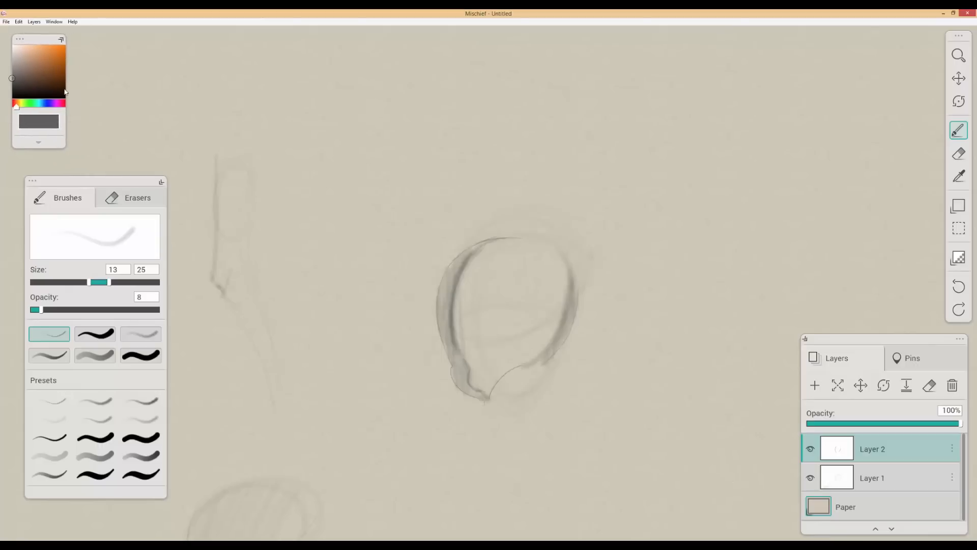
drag(97, 180, 82, 170)
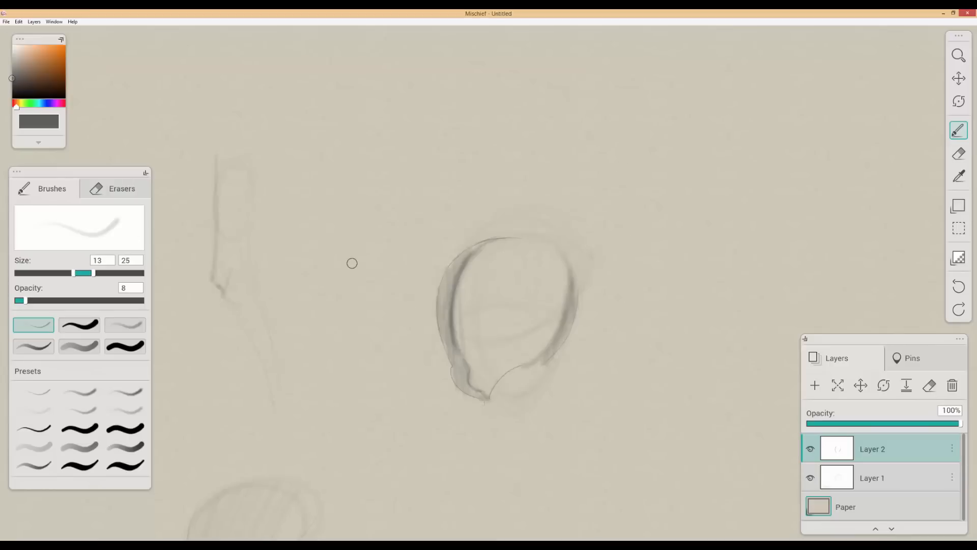
mouse_move(123, 172)
mouse_down()
mouse_move(128, 183)
mouse_move(128, 168)
mouse_up()
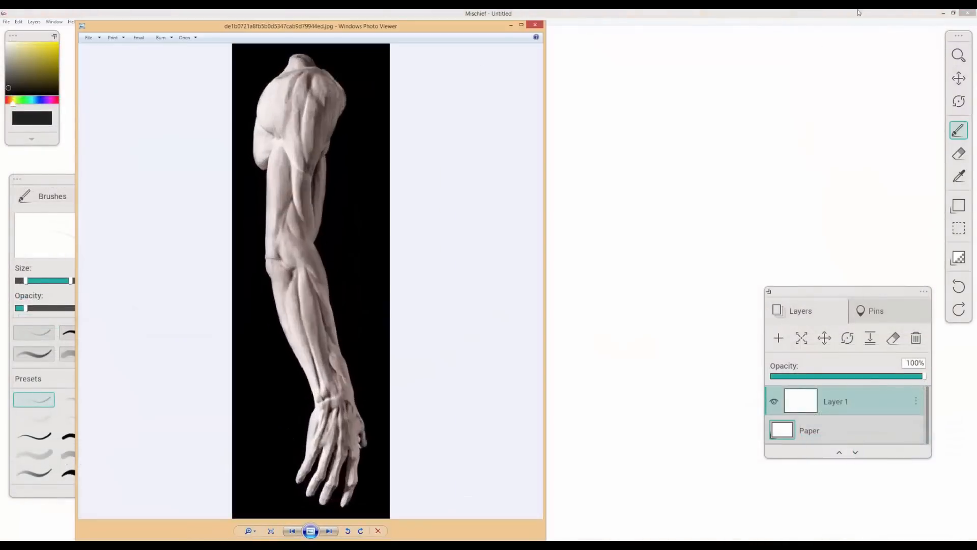
Step: Make the canvas semi-transparent over the arm reference images and lightly block in the arm from shoulder to wrist
click(958, 257)
drag(916, 257, 898, 257)
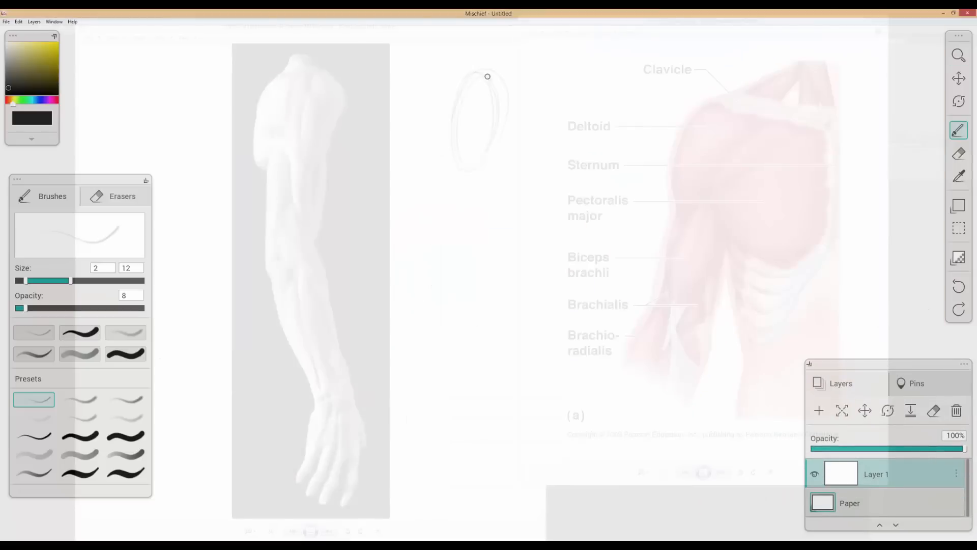
drag(482, 91, 472, 279)
drag(475, 285, 509, 502)
Step: Sketch the shoulder mass and the overlapping upper-arm and elbow forms with faint strokes
key(space)
key(3)
drag(446, 72, 419, 174)
key(space)
drag(516, 98, 520, 81)
drag(445, 157, 443, 249)
mouse_move(452, 155)
mouse_down()
mouse_move(460, 203)
mouse_move(494, 244)
mouse_up()
key(space)
drag(493, 244, 488, 230)
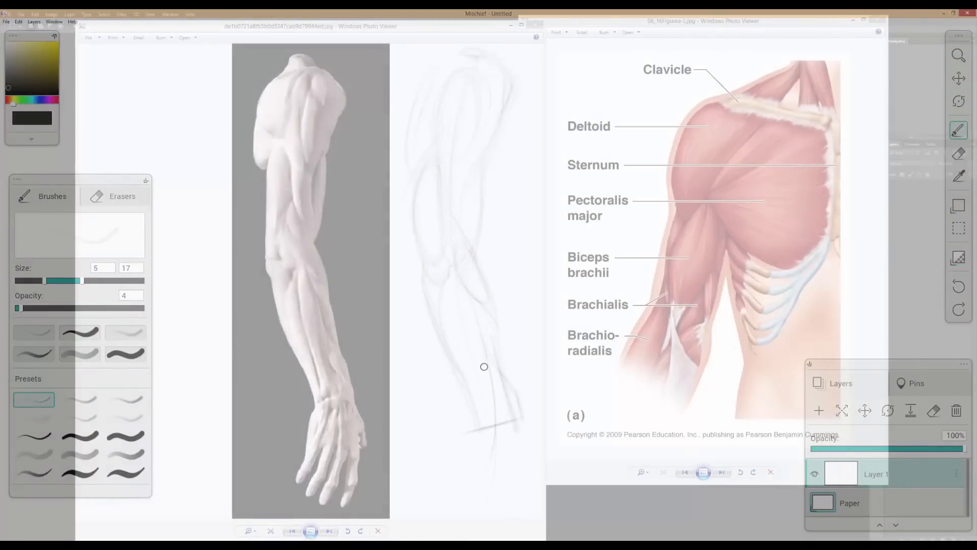
Step: Reinforce the arm's shoulder, elbow and forearm outlines, and rough in the wrist and start of the hand
drag(496, 334, 499, 370)
drag(425, 166, 431, 189)
drag(445, 104, 464, 99)
drag(426, 288, 423, 259)
drag(479, 432, 478, 407)
drag(469, 459, 511, 471)
drag(516, 417, 497, 447)
drag(462, 229, 462, 263)
drag(426, 235, 429, 268)
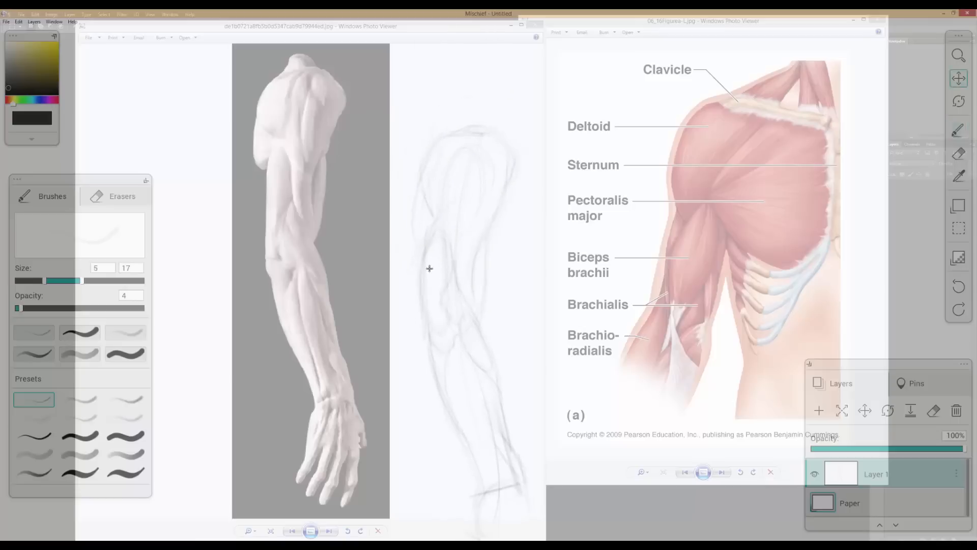
drag(484, 120, 484, 236)
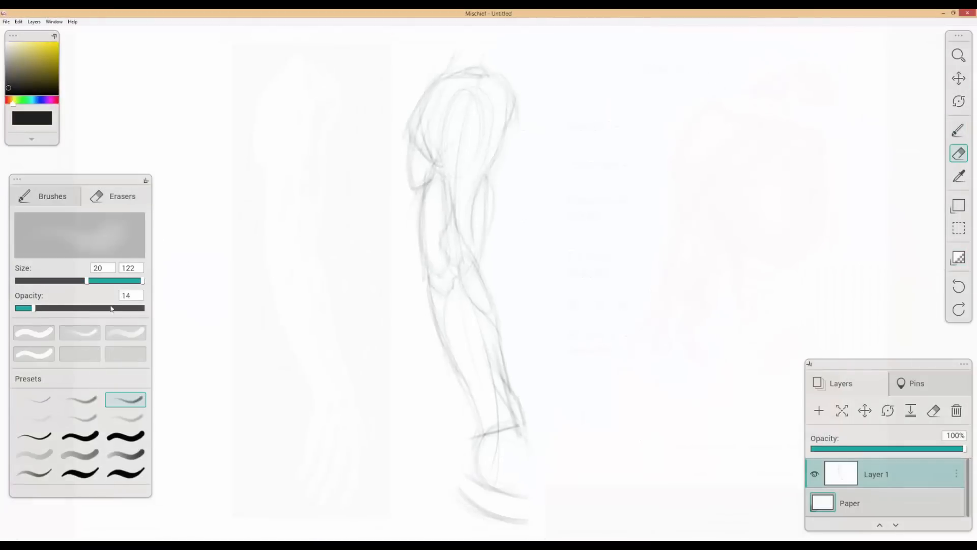
Step: Set the eraser size to 48–122 and opacity to 11, and fade the arm sketch to faint guide lines
drag(87, 280, 114, 280)
drag(33, 307, 22, 308)
mouse_move(461, 102)
mouse_down()
mouse_move(495, 414)
mouse_move(487, 53)
mouse_up()
click(28, 309)
drag(371, 100, 395, 96)
Step: Place the arm photo in Windows Photo Viewer beside Mischief, with a tan paper background and 100% canvas opacity
click(809, 542)
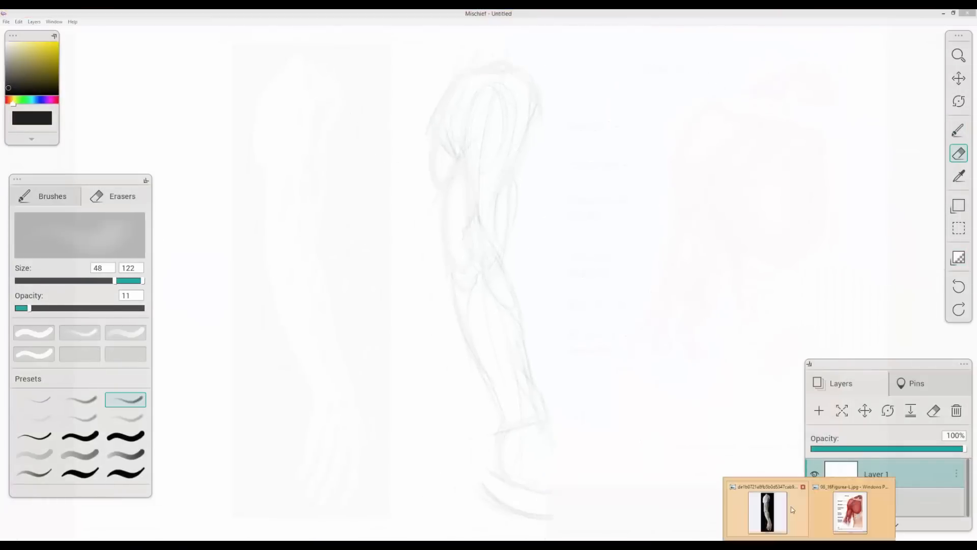
click(764, 509)
click(830, 502)
click(716, 309)
drag(786, 279, 734, 279)
click(716, 521)
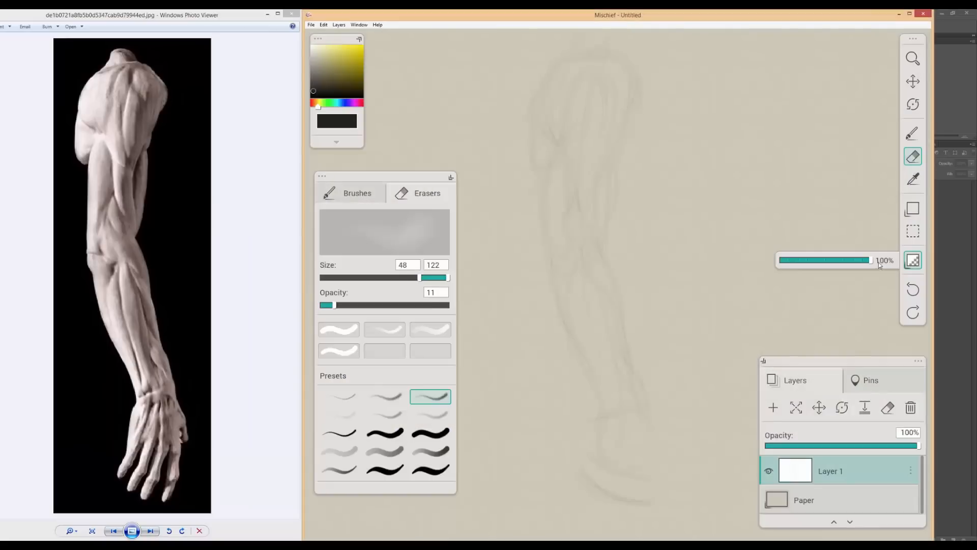
Step: Draw the armpit folds and the first upper-arm lines over the faint sketch, undoing the strokes that miss
key(b)
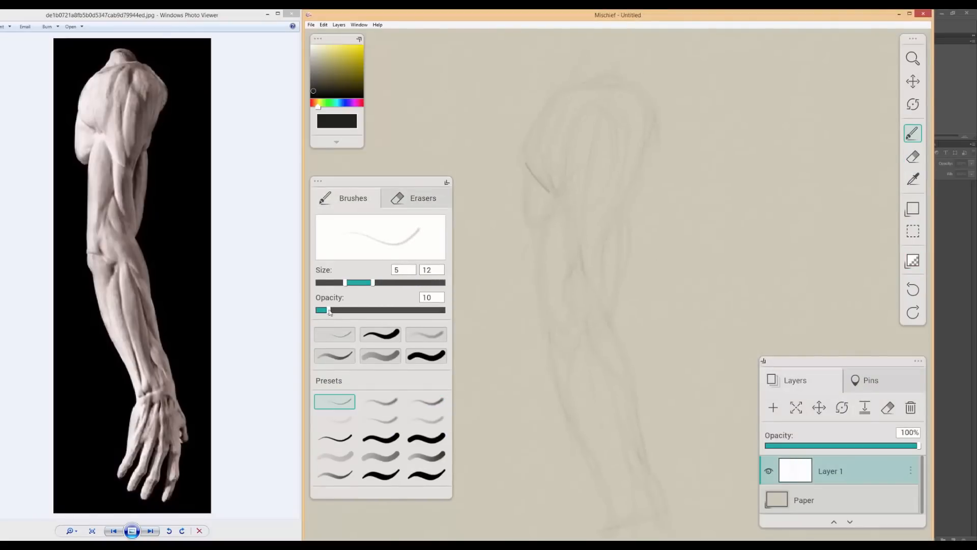
drag(540, 194, 585, 213)
drag(515, 207, 541, 245)
drag(568, 217, 557, 320)
drag(377, 282, 371, 282)
mouse_move(393, 282)
mouse_down()
mouse_move(402, 282)
mouse_move(382, 282)
mouse_up()
drag(559, 192, 571, 220)
key(ctrl+z)
key(ctrl+z)
drag(604, 273, 579, 256)
Step: Widen the Mischief window beside the photo and draw the muscle lines down the middle of the upper arm
drag(598, 15, 599, 16)
drag(932, 254, 973, 255)
mouse_move(579, 202)
mouse_down()
mouse_move(574, 271)
mouse_move(567, 213)
mouse_up()
drag(615, 154, 600, 253)
Step: Define the triceps and inner contours of the upper arm, adjusting the brush size to 11–15 and opacity to 10
drag(336, 310, 357, 310)
drag(341, 282, 351, 283)
scroll(633, 168, up, 1)
drag(632, 168, 632, 198)
scroll(632, 198, down, 2)
drag(623, 196, 588, 306)
drag(533, 368, 545, 402)
drag(573, 285, 561, 262)
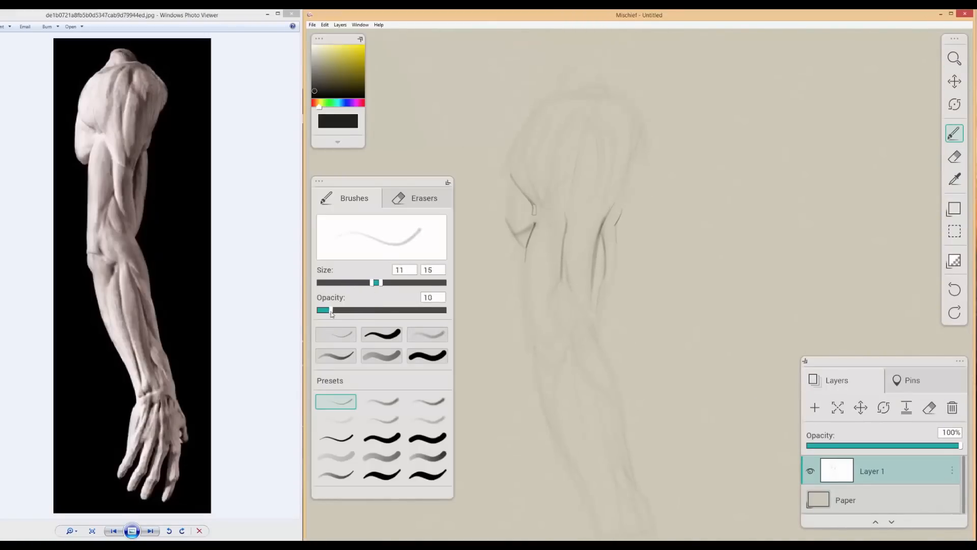
Step: Darken the armpit and biceps lines and the shoulder's right curve, changing the brush size to 14–18 and opacity to 13
drag(556, 195, 545, 221)
drag(386, 283, 362, 282)
drag(530, 176, 548, 245)
drag(529, 233, 553, 267)
drag(606, 252, 591, 278)
drag(608, 184, 636, 218)
scroll(621, 204, down, 1)
drag(611, 280, 600, 157)
drag(571, 99, 572, 176)
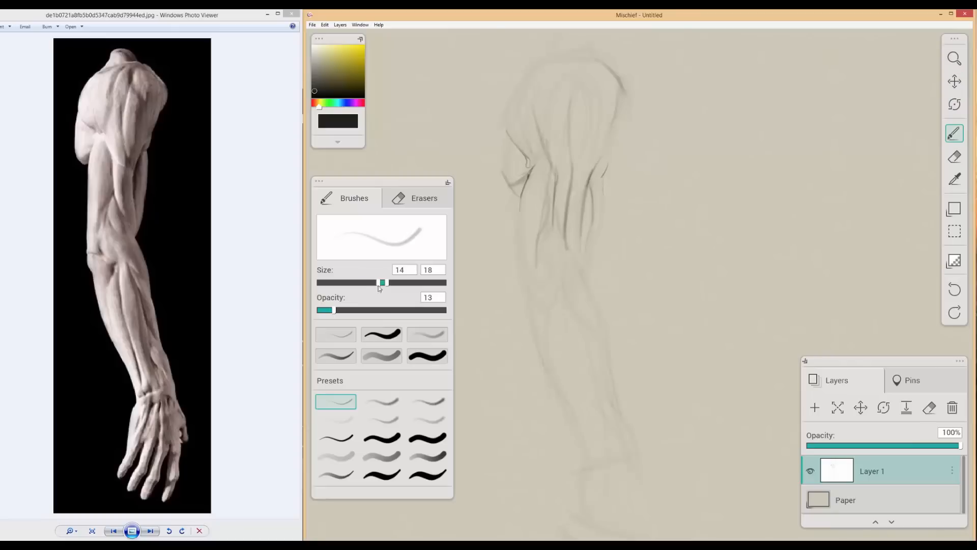
Step: Mark the elbow notch, set the brush size to 11–19 and opacity to 12, and strengthen the deltoid and upper-arm lines
drag(541, 300, 532, 313)
drag(360, 283, 391, 283)
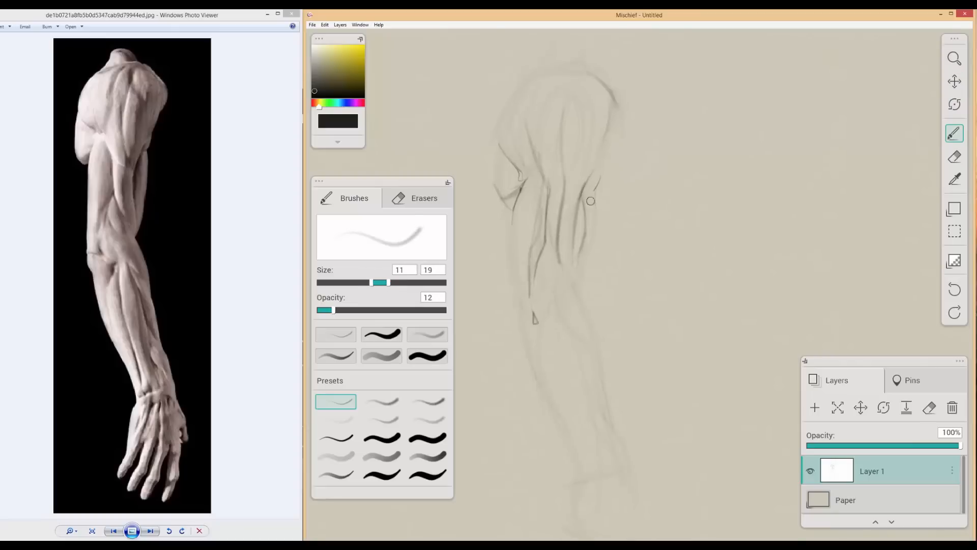
drag(600, 168, 591, 178)
drag(568, 75, 570, 90)
mouse_move(576, 188)
mouse_down()
mouse_move(610, 133)
mouse_move(564, 224)
mouse_up()
mouse_move(549, 207)
mouse_down()
mouse_move(538, 286)
mouse_move(556, 219)
mouse_move(551, 258)
mouse_up()
Step: Draw the elbow fold and the muscles crossing into the forearm, varying the brush size between strokes
key([)
key([)
key([)
drag(550, 257, 580, 248)
mouse_move(529, 218)
mouse_down()
mouse_move(526, 246)
mouse_move(527, 238)
mouse_move(540, 273)
mouse_up()
key(])
key(])
key(])
drag(554, 280, 550, 247)
Step: Set the brush size to 4–6 and opacity to 36, and outline both outer contours of the shoulder
click(348, 283)
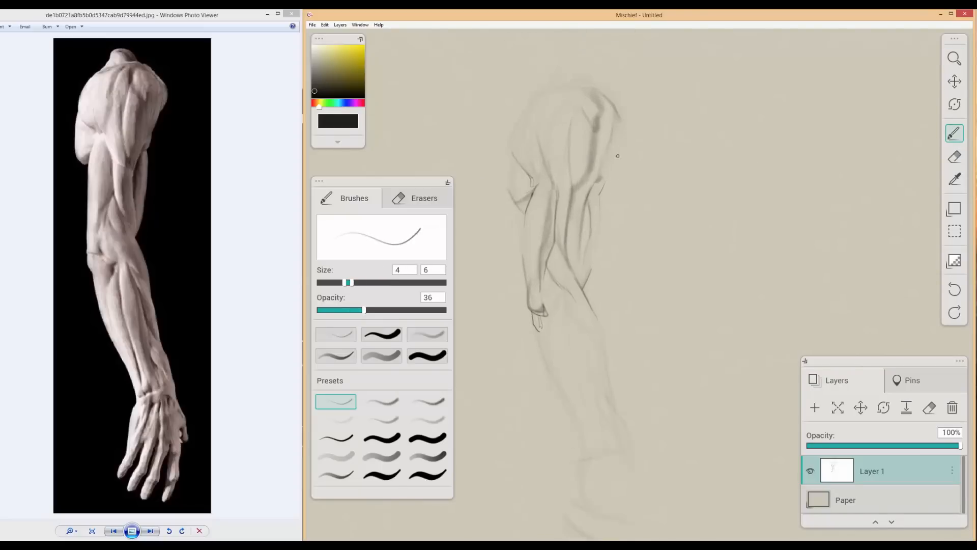
drag(629, 104, 645, 147)
drag(581, 107, 528, 187)
scroll(611, 191, down, 3)
scroll(570, 346, up, 3)
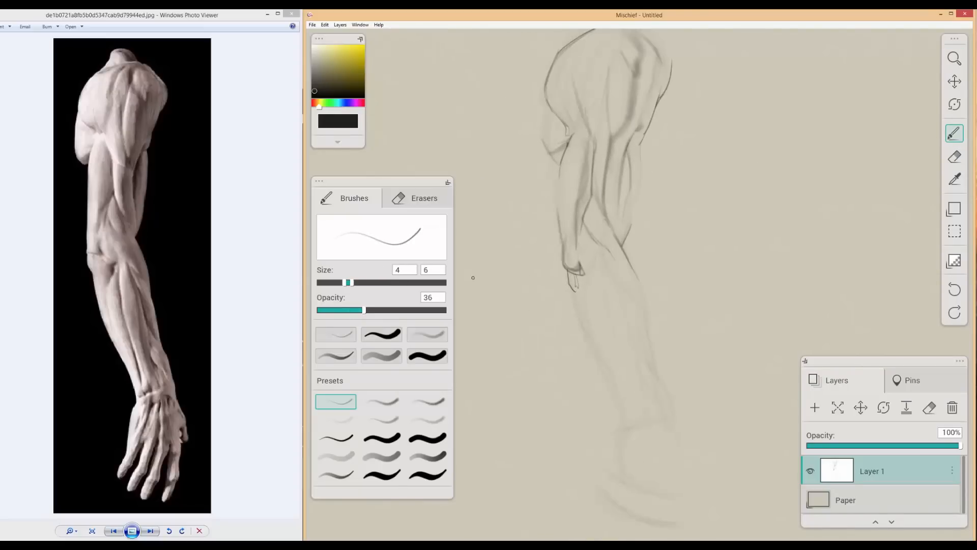
Step: Set the brush size to 8–11 and opacity to 39, and draw the outer forearm muscle lines below the elbow fold
drag(614, 271, 590, 266)
key(])
key(])
key(])
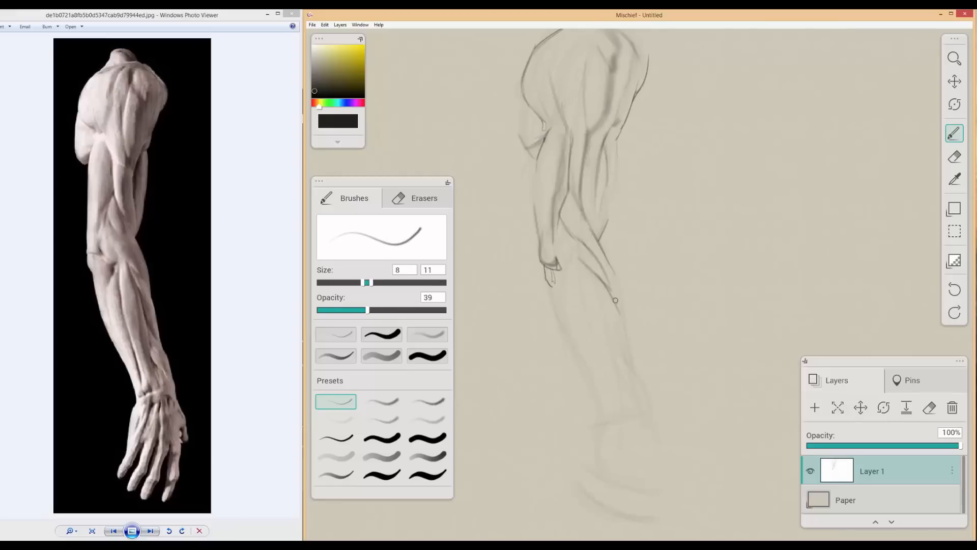
Step: Set the brush opacity to 27 and draw the inner forearm muscles and the contour running down from the elbow
drag(357, 283, 367, 284)
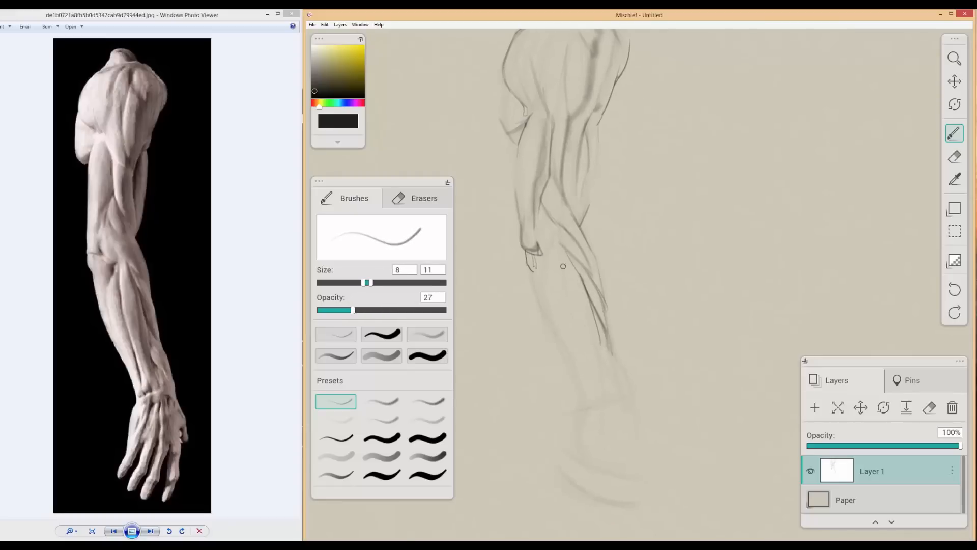
drag(540, 273, 546, 291)
mouse_move(552, 268)
mouse_down()
mouse_move(555, 309)
mouse_move(546, 298)
mouse_up()
drag(523, 274, 542, 329)
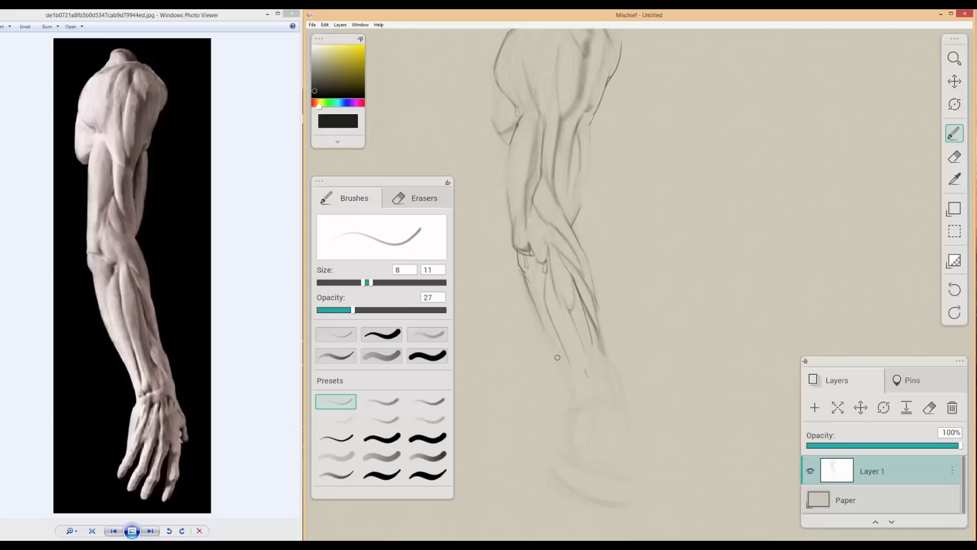
Step: Set the brush size to 5–7 and refine the triceps edge of the upper arm and the outer forearm contour
drag(571, 150, 565, 198)
key([)
key([)
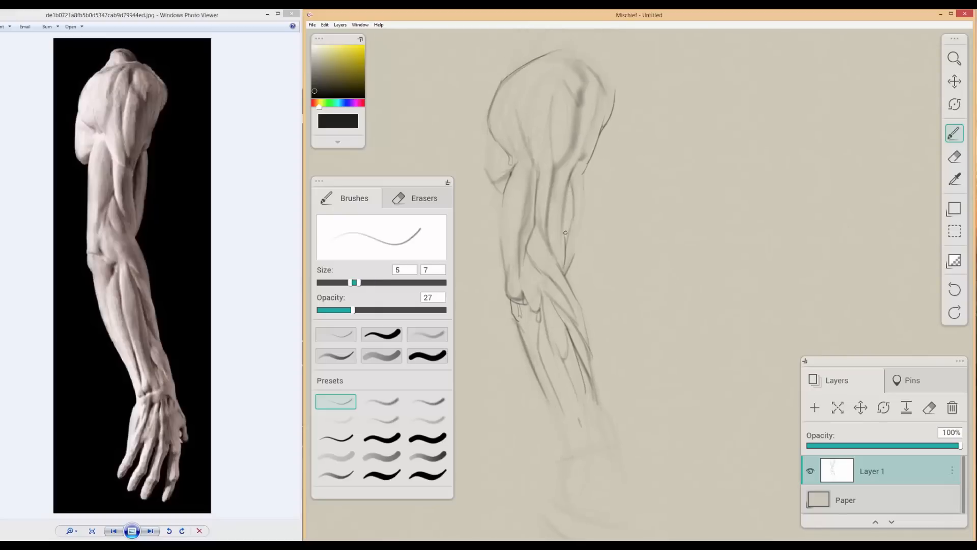
drag(573, 309, 586, 380)
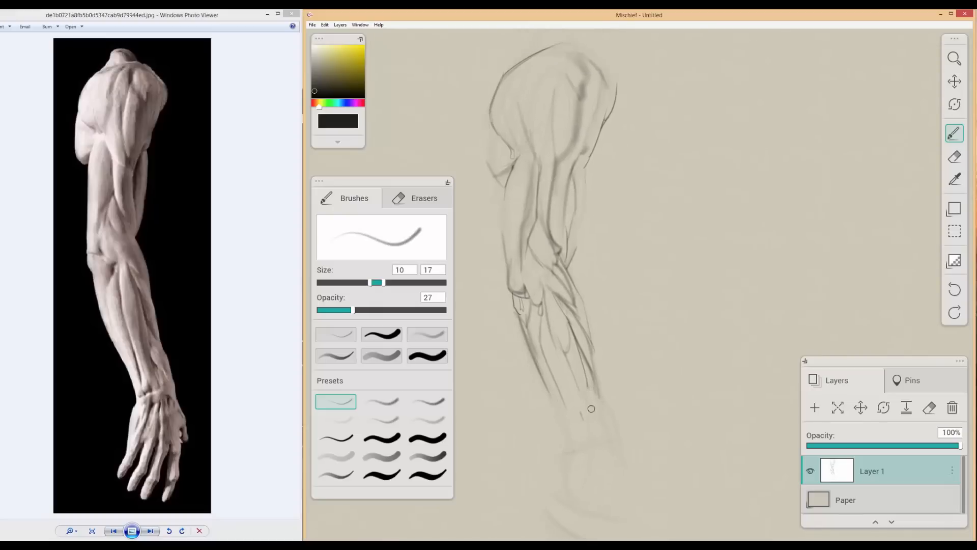
Step: Extend the forearm contours and tendons down to the wrist with brush sizes of about 10–17 at opacity 27
mouse_move(576, 432)
mouse_down()
mouse_move(585, 423)
mouse_move(575, 325)
mouse_up()
key([)
key([)
key([)
key([)
click(953, 260)
scroll(575, 326, up, 1)
drag(539, 274, 565, 340)
drag(585, 244, 603, 319)
scroll(605, 353, down, 2)
drag(559, 41, 583, 145)
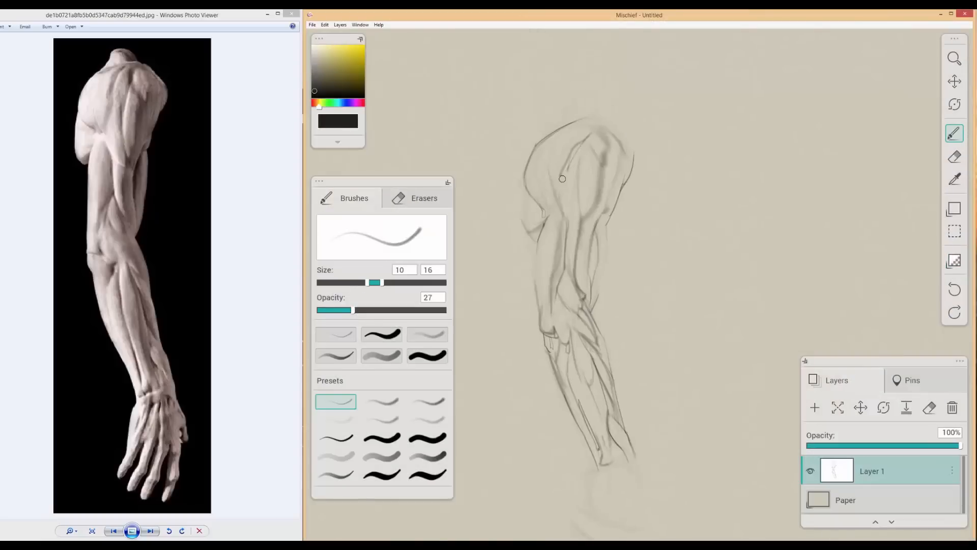
Step: Draw the outer wrist lines and darken the deltoid's inner separation with brush size 10–16 and opacity 27
mouse_move(634, 457)
mouse_down()
mouse_move(619, 362)
mouse_move(627, 362)
mouse_up()
drag(624, 352, 639, 395)
drag(593, 46, 598, 159)
drag(598, 109, 615, 136)
drag(585, 173, 605, 161)
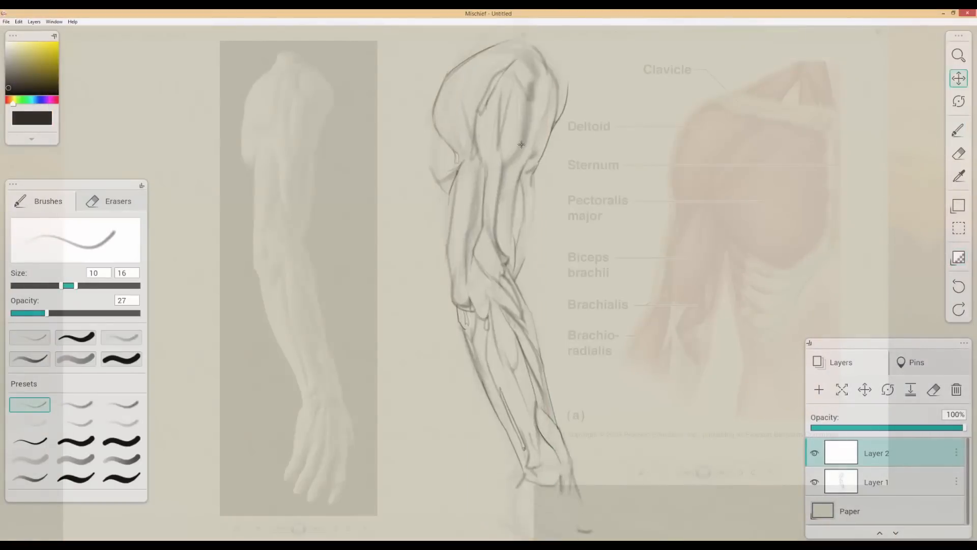
Step: Shade the shadow side of the shoulder and upper arm on Layer 2 with brush size 12–35 and opacity 15
drag(534, 173, 537, 108)
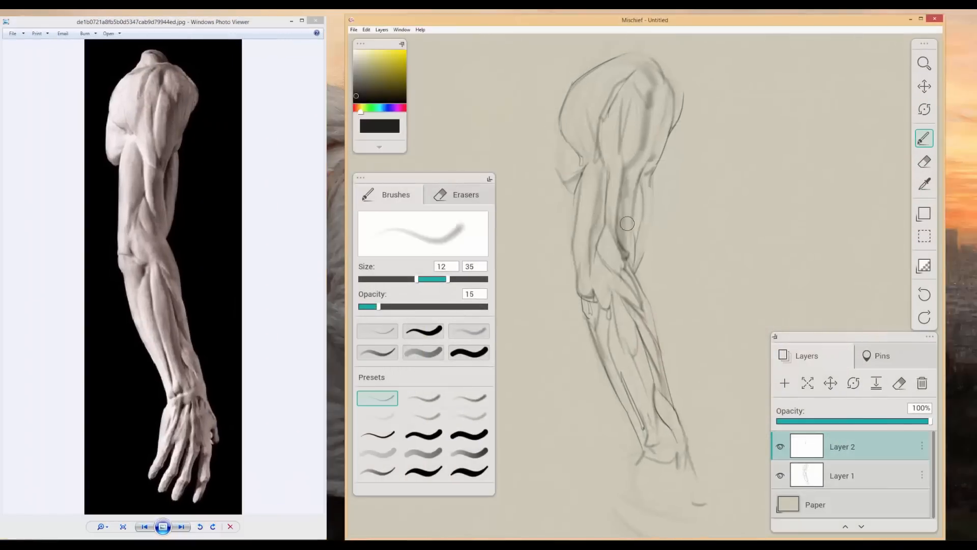
drag(627, 223, 642, 168)
mouse_move(664, 86)
mouse_down()
mouse_move(644, 200)
mouse_move(617, 232)
mouse_up()
key(bracketleft)
key(bracketleft)
key(bracketright)
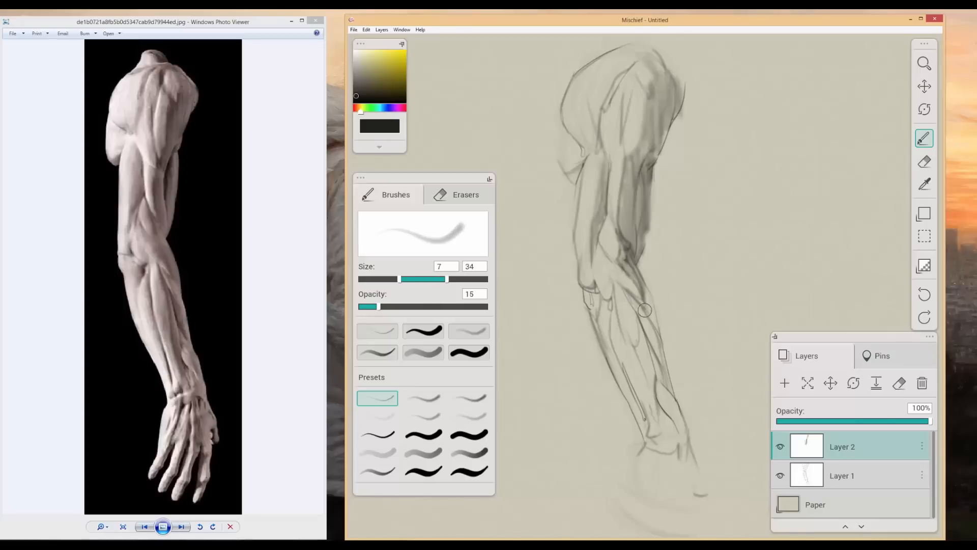
Step: Shade the forearm muscles just below the elbow with brush size 7–34 and opacity 15
drag(645, 310, 637, 319)
drag(649, 332, 630, 276)
drag(609, 317, 601, 289)
drag(621, 303, 623, 316)
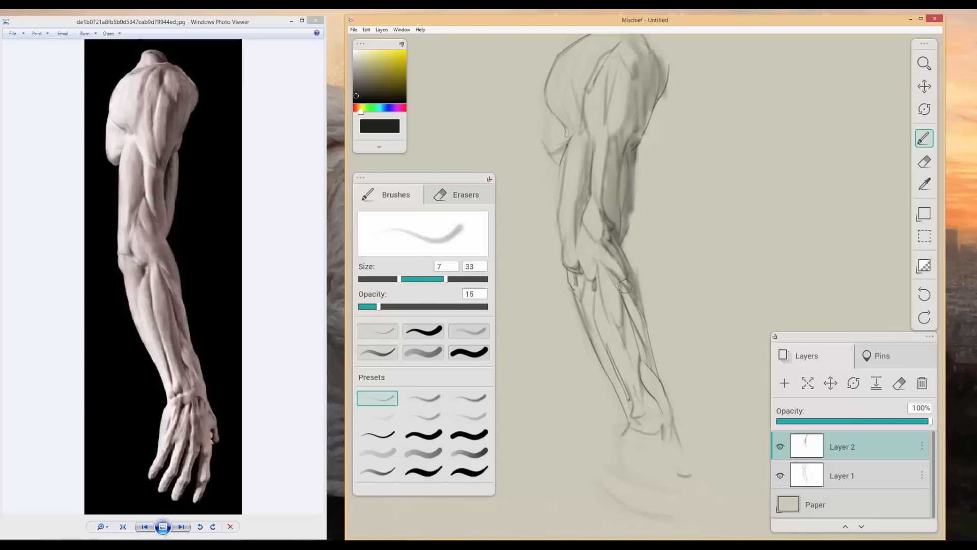
Step: Deepen the shading on the deltoid, armpit, upper arm and lower forearm near the wrist, varying the brush size
click(927, 137)
key(bracketright)
mouse_move(606, 76)
mouse_down()
mouse_move(600, 153)
mouse_move(580, 163)
mouse_up()
key(bracketleft)
drag(642, 220, 641, 214)
drag(544, 174, 562, 202)
drag(600, 156, 604, 140)
drag(631, 424, 625, 377)
key(bracketright)
drag(629, 376, 645, 432)
scroll(642, 448, down, 2)
scroll(621, 136, up, 1)
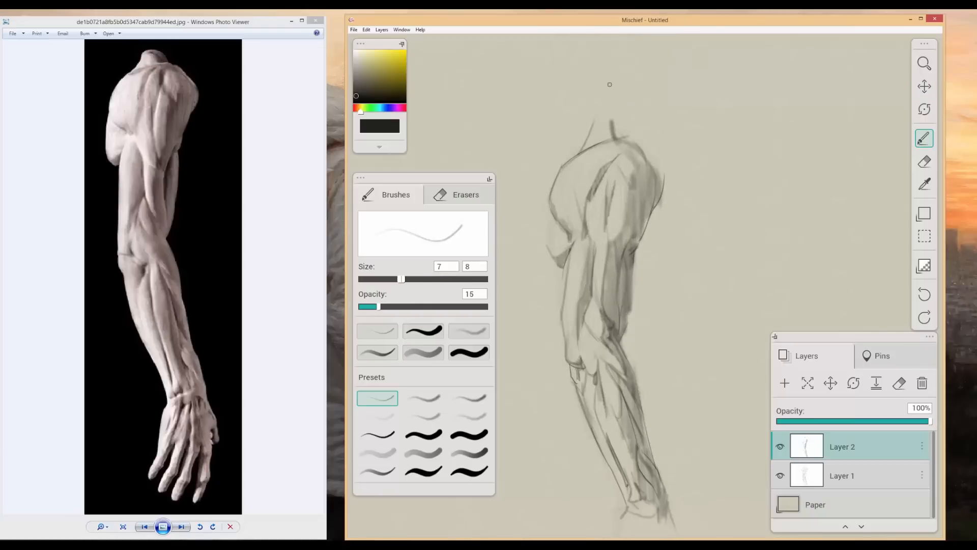
Step: Draw the neck stump and the collar line above the shoulder with brush size 7–10 and opacity 15
drag(604, 126, 626, 140)
drag(626, 140, 629, 75)
key(bracketleft)
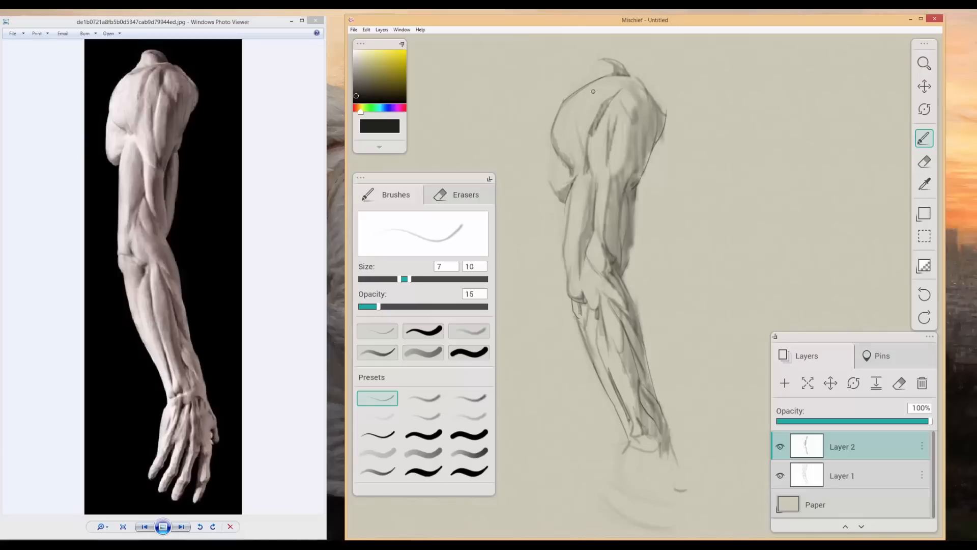
drag(575, 95, 614, 84)
drag(628, 196, 625, 185)
Step: Try hatching a broad background tone on both sides of the arm with a greatly enlarged brush
key(bracketright)
key(bracketright)
key(bracketright)
key(bracketright)
key(bracketright)
key(bracketright)
key(bracketright)
drag(552, 171, 496, 297)
drag(631, 122, 644, 115)
key(bracketright)
key(bracketright)
key(bracketright)
drag(649, 106, 658, 338)
mouse_move(558, 258)
mouse_down()
mouse_move(599, 222)
mouse_move(606, 121)
mouse_up()
key(bracketright)
key(bracketright)
Step: Try blending the background hatching around the arm with sampled greys, brush size 40–128 and opacity 9
alt+click(596, 223)
key(minus)
drag(600, 84, 575, 263)
key(ctrl+z)
key(bracketright)
key(bracketright)
alt+click(581, 218)
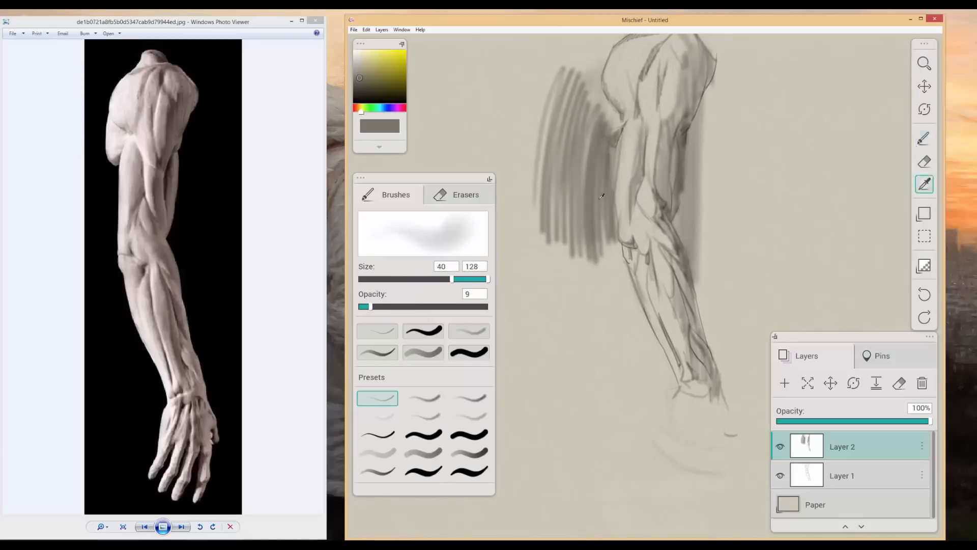
drag(736, 112, 724, 325)
scroll(610, 244, up, 2)
drag(610, 245, 628, 314)
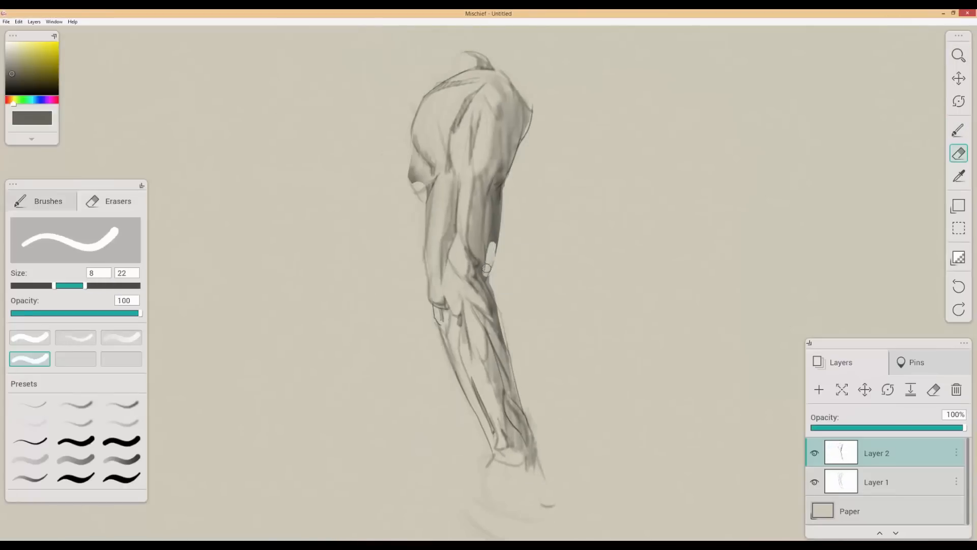
Step: Switch from the eraser to the brush and deepen the forearm lines with size 16–19 and opacity 20
key(b)
mouse_move(825, 531)
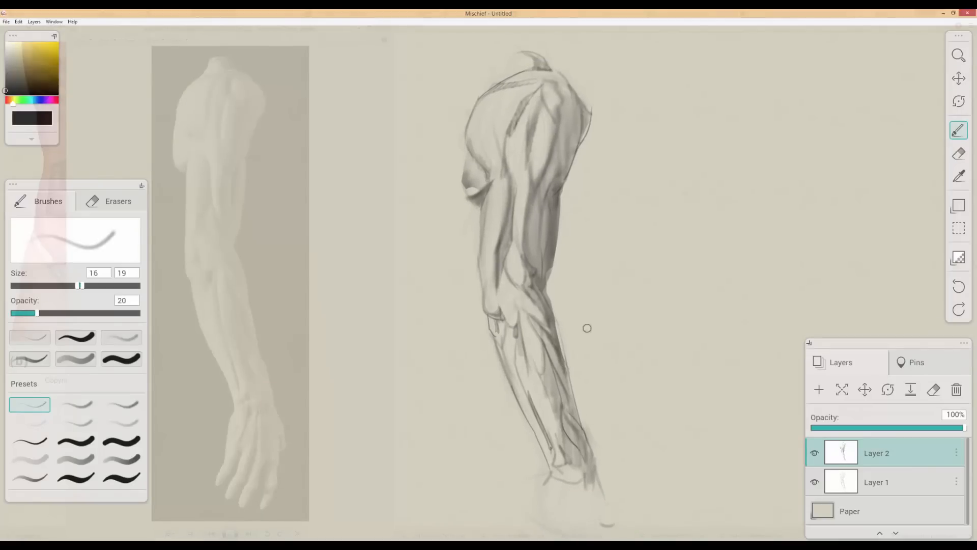
drag(557, 335, 562, 412)
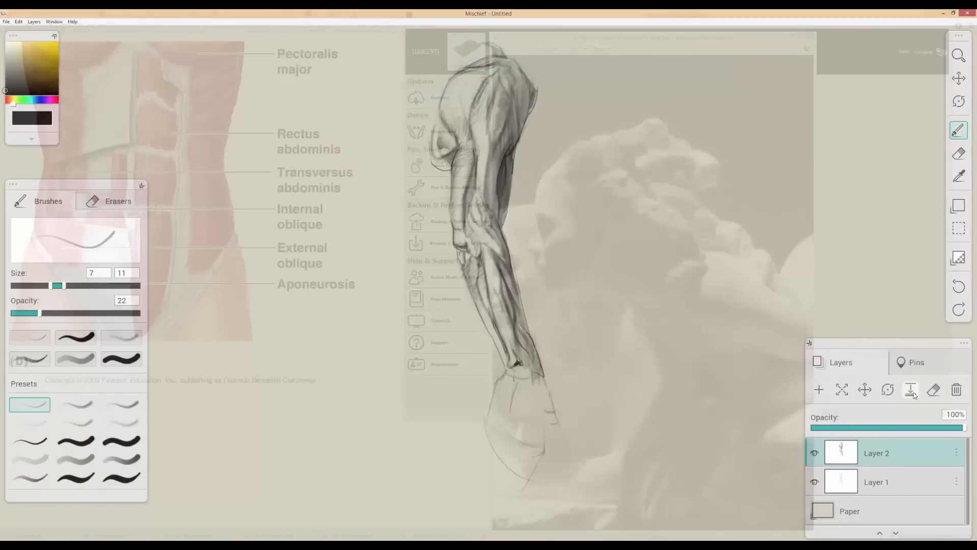
Step: Merge Layer 2 down into Layer 1 and add a new empty layer above it
click(910, 389)
click(818, 390)
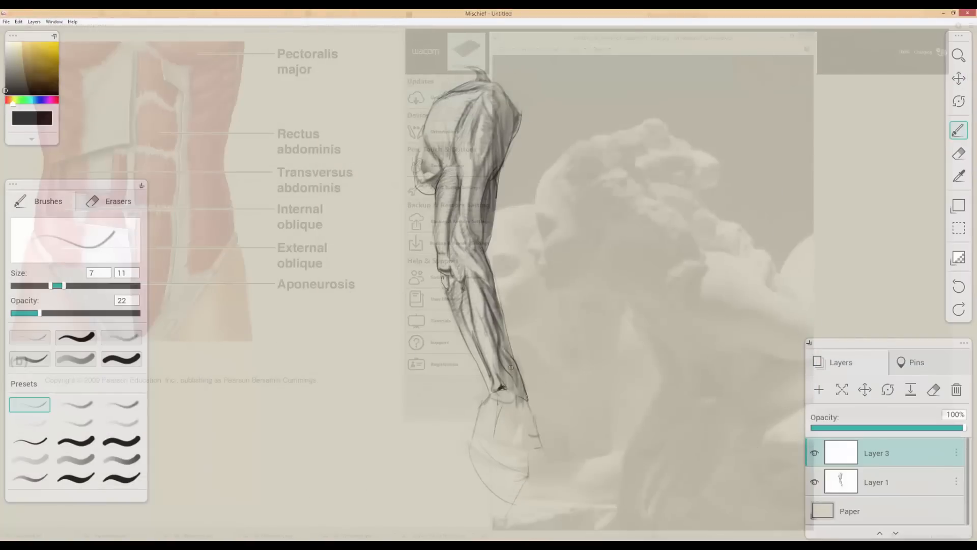
Step: Lower the brush opacity and build up soft shading on the sculpture head's eye socket, cheek, nose and mouth
drag(29, 314, 21, 313)
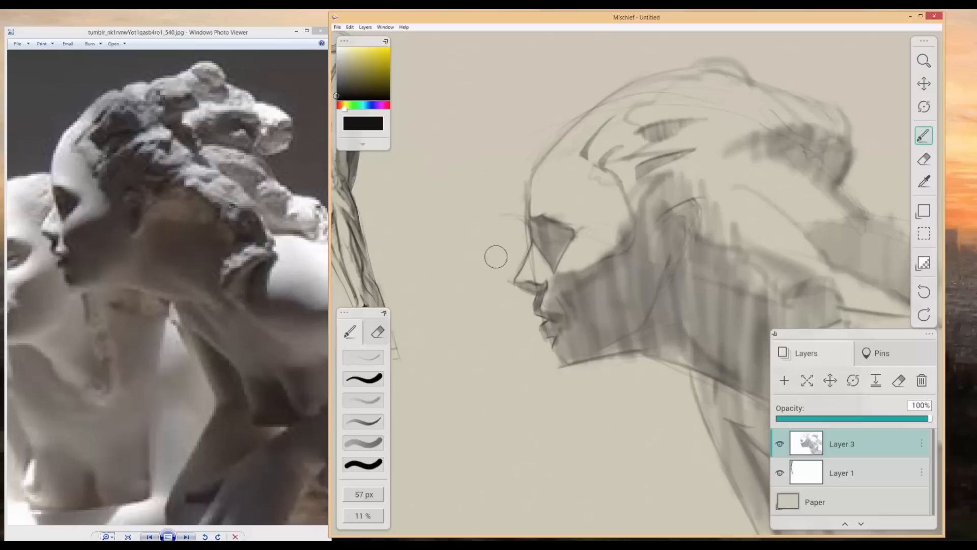
key(e)
mouse_move(432, 320)
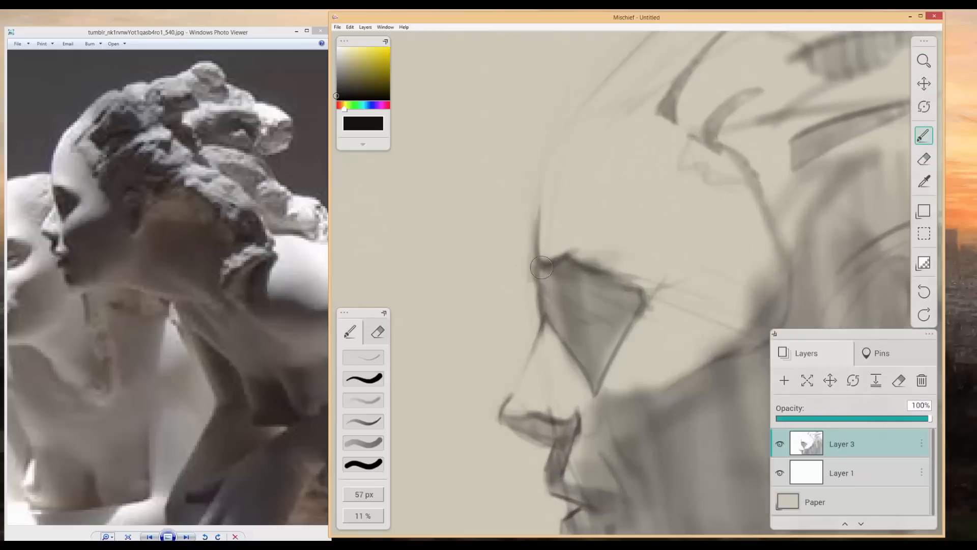
key(z)
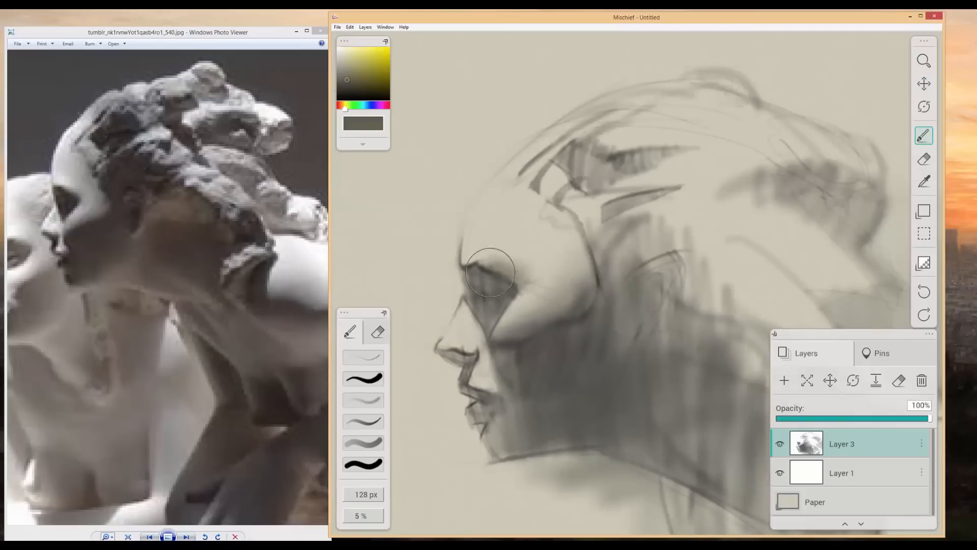
click(570, 345)
scroll(566, 381, up, 3)
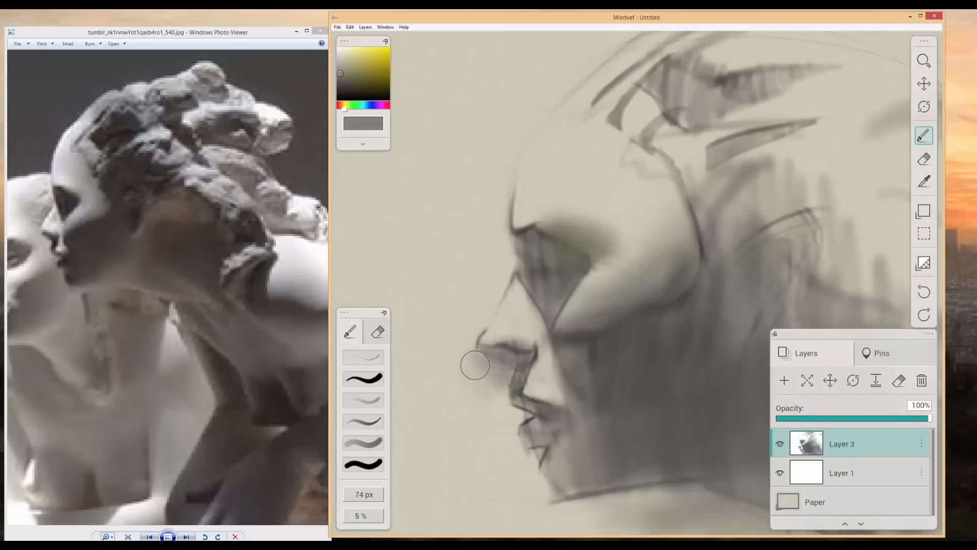
scroll(516, 365, down, 5)
scroll(543, 356, up, 4)
drag(549, 371, 552, 427)
Step: Choose the fine pencil brush, set the colour to black and reduce the opacity to 24%
click(363, 420)
click(384, 313)
click(360, 364)
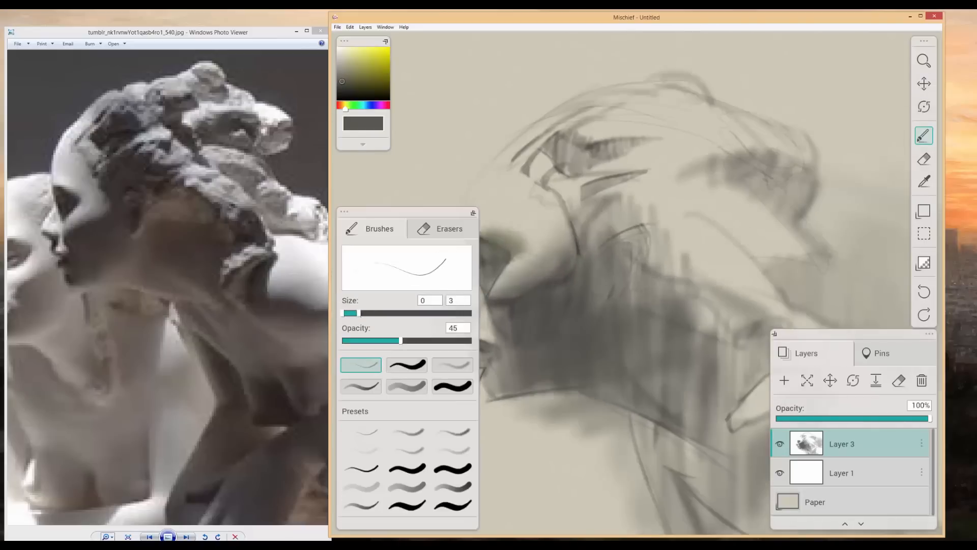
scroll(560, 305, down, 2)
click(336, 99)
drag(400, 340, 374, 340)
click(473, 213)
scroll(509, 280, up, 3)
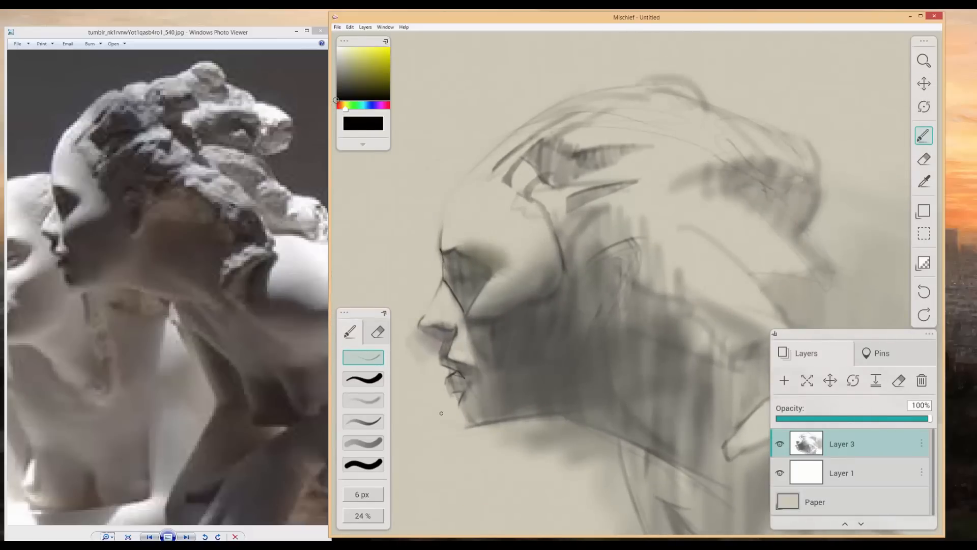
Step: Sharpen the profile head's chin and jaw contour with the 6 px brush at 24% opacity
drag(441, 413, 427, 353)
scroll(454, 361, down, 4)
scroll(454, 306, up, 5)
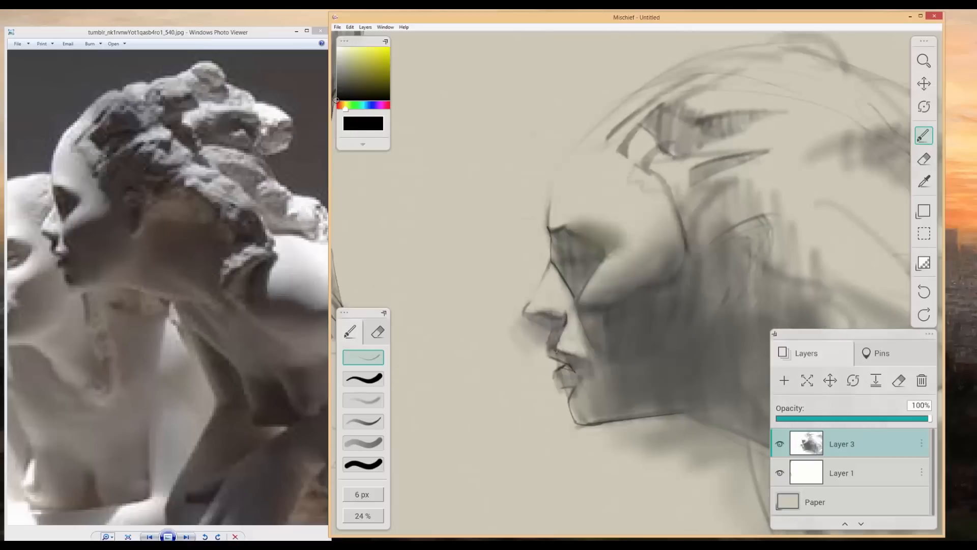
scroll(458, 306, down, 3)
scroll(508, 331, up, 3)
scroll(517, 414, down, 3)
Step: Add fine dark lines along the temple hairline, lips, closed eyelid and front of the neck
drag(480, 274, 482, 246)
scroll(502, 211, down, 2)
scroll(519, 285, up, 3)
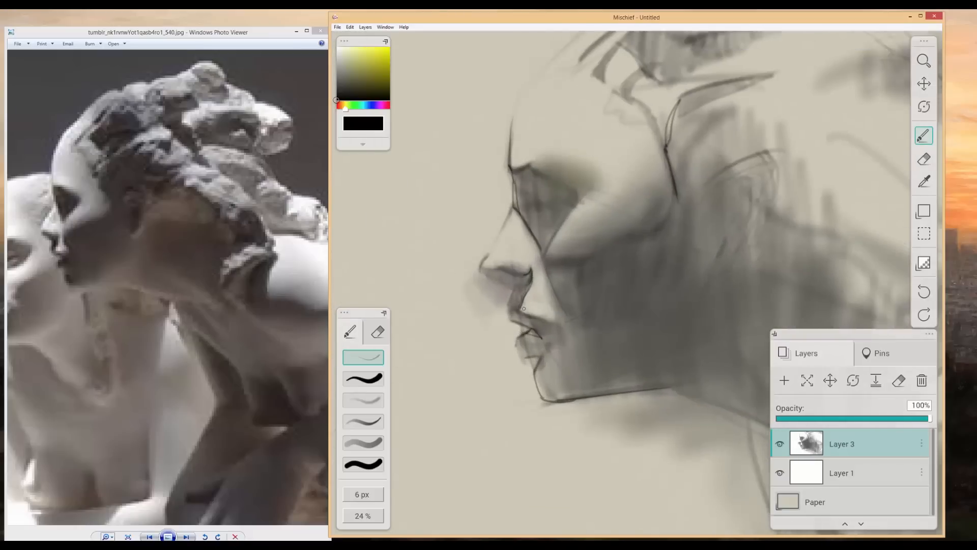
scroll(539, 363, down, 3)
scroll(538, 362, up, 2)
scroll(560, 402, down, 4)
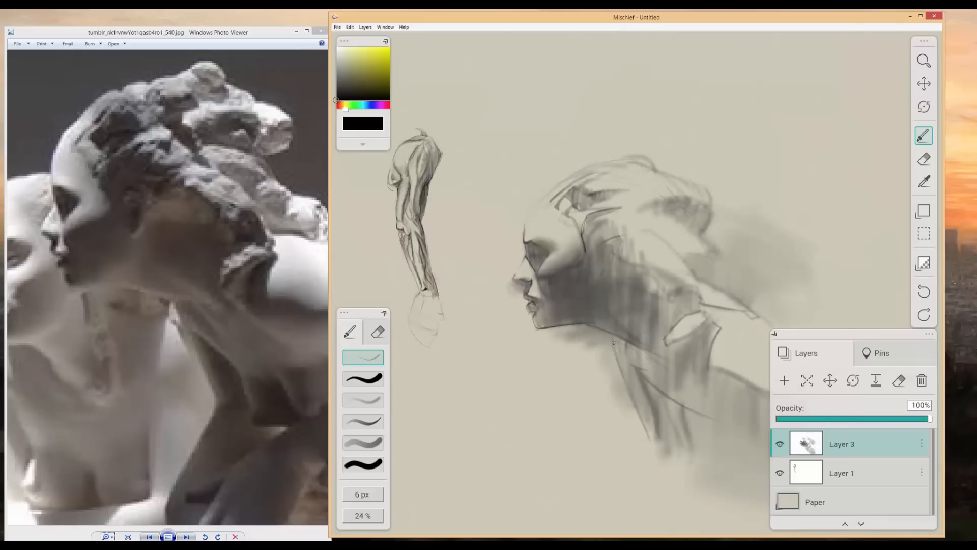
scroll(580, 438, up, 2)
key(b)
scroll(580, 439, up, 4)
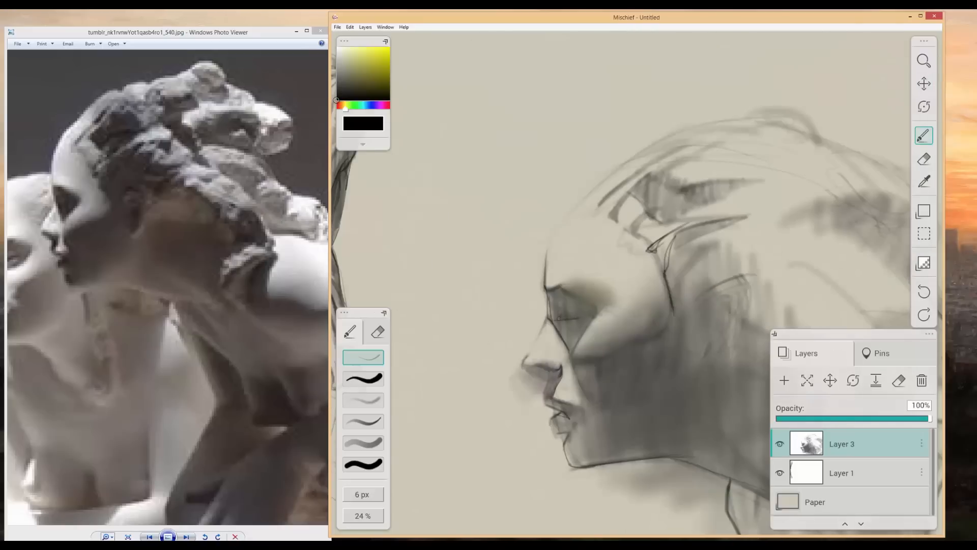
Step: Lighten the jaw underside with an 87 px eraser at 7% opacity, and reduce it to 18 px for the ear
key(e)
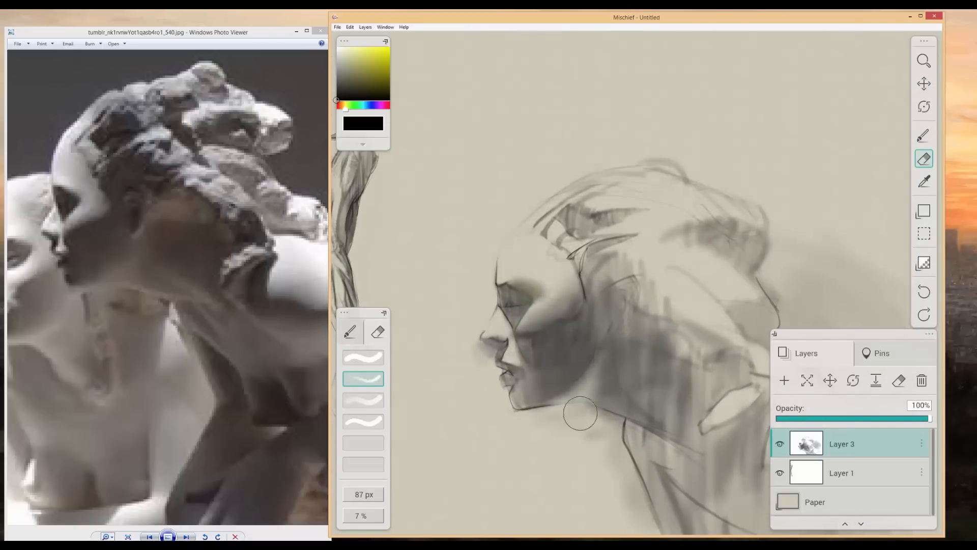
drag(580, 413, 537, 398)
key(bracketleft)
key(bracketleft)
key(bracketleft)
key(bracketleft)
key(bracketleft)
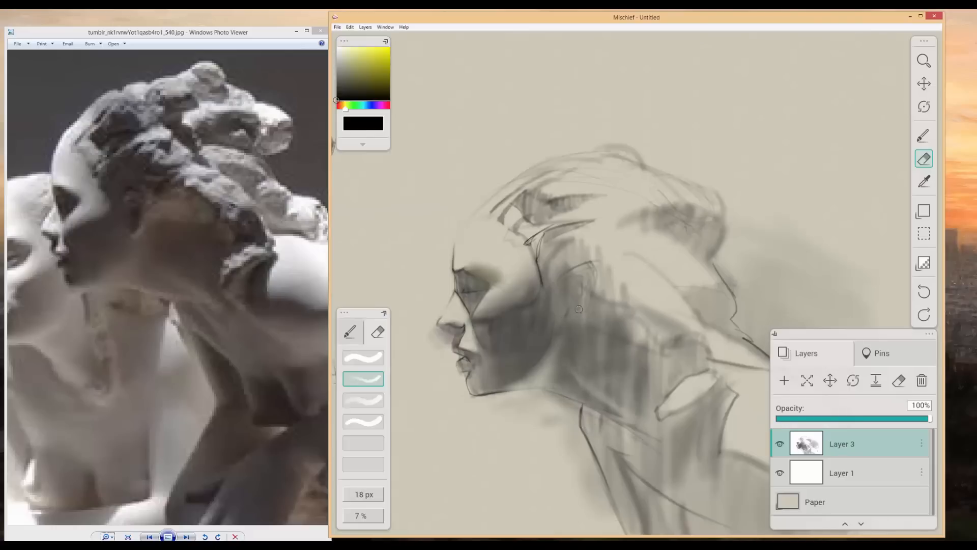
scroll(579, 308, down, 5)
Step: Refine the shoulder line with the brush, enlarge it to 62 px at 6% opacity, and sample a mid grey from the drawing
key(b)
scroll(651, 225, up, 6)
scroll(652, 225, down, 5)
mouse_move(651, 226)
mouse_down()
mouse_move(632, 255)
mouse_move(625, 249)
mouse_up()
click(384, 312)
drag(395, 313, 447, 312)
click(350, 339)
alt+click(578, 285)
alt+click(578, 304)
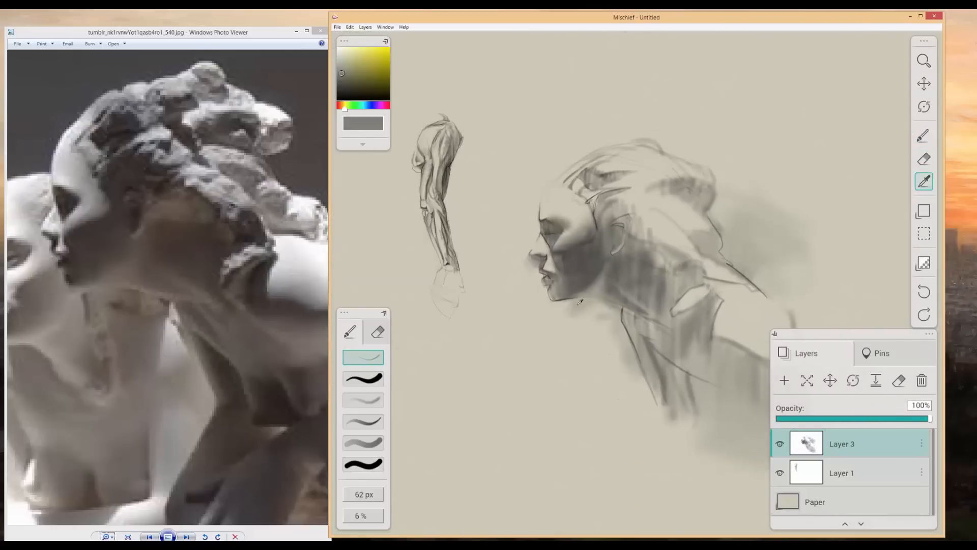
Step: Try plain white paper behind the drawings and restore the beige paper at 100% strength
scroll(621, 283, up, 3)
click(787, 501)
click(617, 307)
click(751, 248)
scroll(614, 259, down, 5)
click(787, 501)
click(680, 307)
scroll(536, 173, up, 5)
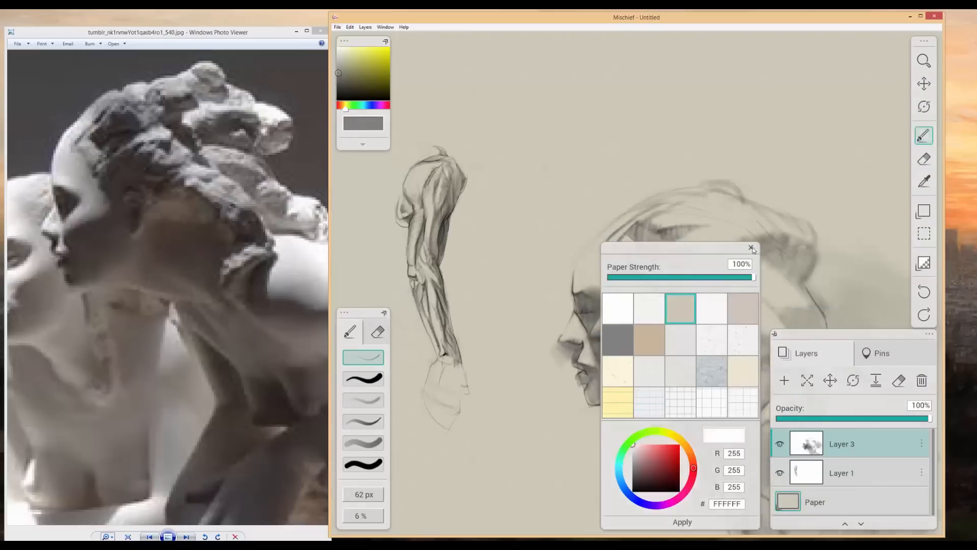
click(751, 248)
Step: Select the whole head study with a rectangular selection, move it to the other side of the arm, and deselect it
scroll(666, 279, down, 3)
key(s)
drag(767, 167, 658, 294)
drag(586, 311, 407, 301)
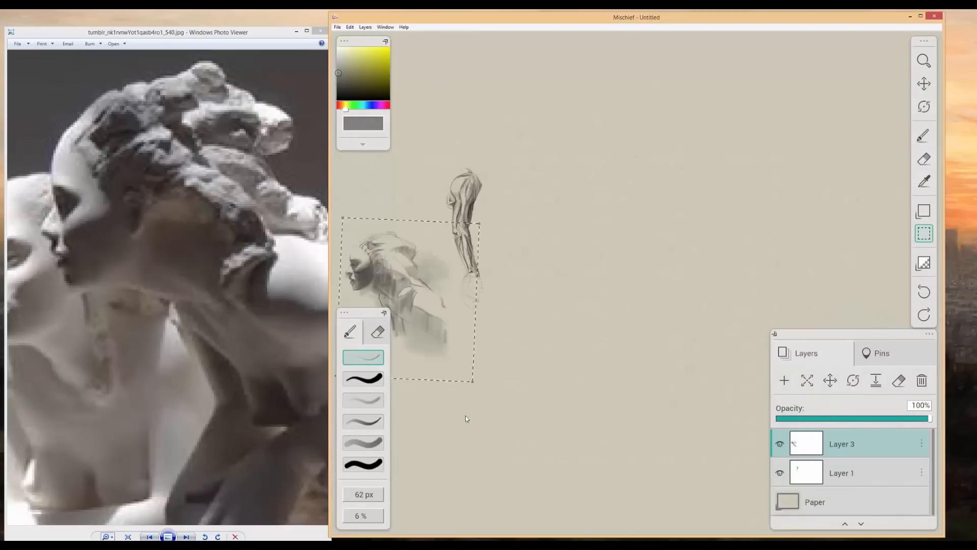
click(467, 417)
Step: Zoom in on the canvas, show the pins and use the first two pin slots
scroll(346, 290, up, 5)
click(881, 352)
click(818, 439)
click(818, 467)
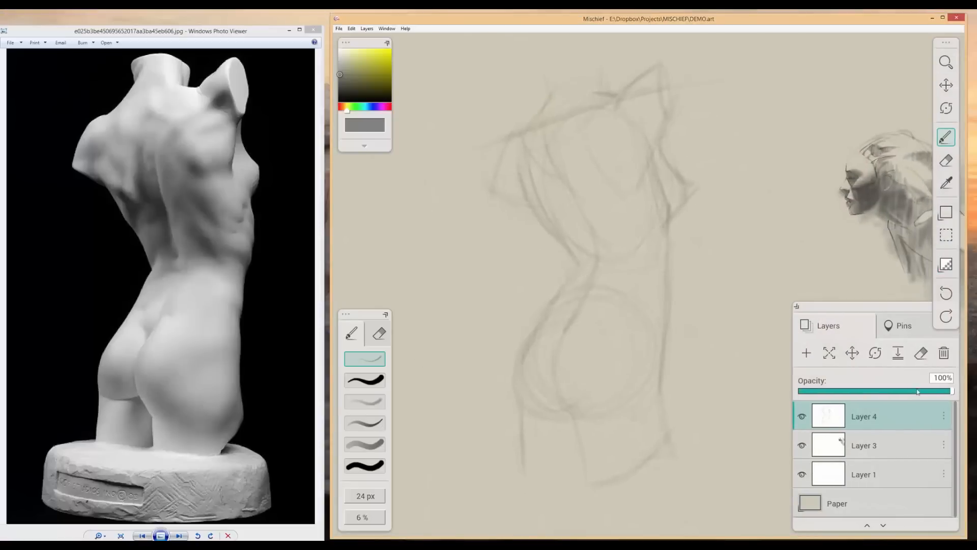
Step: Make Layer 3, the layer holding the head study, the active layer
click(865, 445)
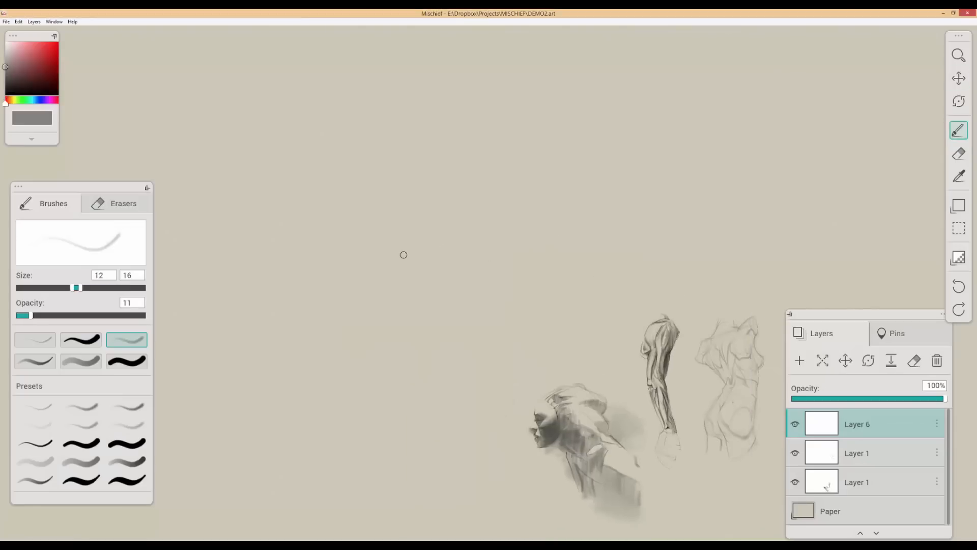
Step: Block in a large rough skull shape on Layer 6 beside the earlier studies with a soft brush at 11% opacity
scroll(428, 261, down, 2)
drag(427, 262, 356, 91)
scroll(356, 92, up, 1)
drag(243, 282, 233, 290)
mouse_move(382, 169)
mouse_down()
mouse_move(442, 190)
mouse_move(494, 184)
mouse_up()
scroll(382, 244, up, 1)
drag(320, 228, 363, 239)
drag(478, 222, 476, 259)
drag(507, 488, 498, 484)
drag(458, 386, 530, 375)
drag(519, 290, 522, 301)
Step: Strengthen the rough skull with faint soft strokes for the side of the cranium, the nose opening, the cheek and the jaw
scroll(390, 179, down, 1)
drag(338, 115, 377, 157)
drag(300, 226, 339, 274)
drag(351, 227, 387, 264)
drag(501, 231, 489, 267)
scroll(435, 285, up, 1)
drag(372, 281, 482, 274)
drag(355, 249, 364, 329)
mouse_move(307, 156)
mouse_down()
mouse_move(323, 227)
mouse_move(356, 170)
mouse_up()
mouse_move(456, 262)
mouse_down()
mouse_move(471, 275)
mouse_move(448, 308)
mouse_up()
drag(369, 422, 382, 455)
drag(530, 230, 535, 305)
drag(361, 290, 394, 247)
Step: Lower the opacity of Layer 6 with the rough skull to 45% and add a new layer above it
drag(944, 399, 860, 399)
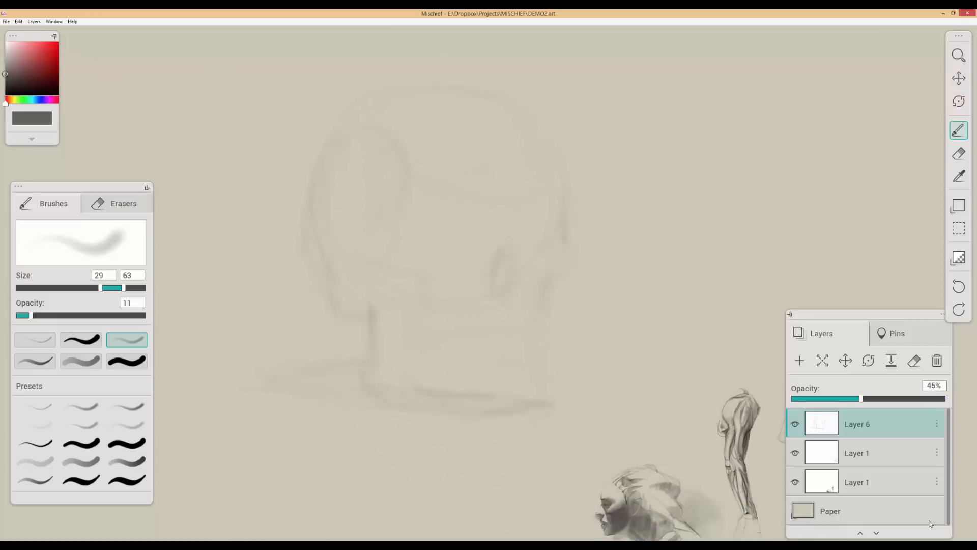
click(800, 360)
Step: Outline the skull's far eye socket, brow and cheekbone on Layer 7 with a finer brush at 11% opacity
scroll(462, 210, up, 1)
key([)
key([)
key([)
key([)
key([)
drag(618, 215, 626, 284)
drag(609, 308, 639, 275)
drag(640, 248, 605, 244)
drag(608, 228, 619, 228)
key([)
key([)
key([)
drag(572, 249, 596, 245)
drag(607, 270, 608, 294)
key(])
key(])
key(])
key(])
key(])
drag(589, 302, 579, 320)
drag(580, 245, 567, 244)
mouse_move(576, 254)
mouse_down()
mouse_move(595, 203)
mouse_move(580, 191)
mouse_move(634, 217)
mouse_up()
Step: Draw the nose opening and the contours around the nose bridge on the skull, varying the brush size
key([)
key([)
key([)
key([)
key([)
mouse_move(631, 219)
mouse_down()
mouse_move(686, 168)
mouse_move(680, 179)
mouse_up()
key(])
key(])
key(])
key(])
key(])
mouse_move(661, 220)
mouse_down()
mouse_move(613, 235)
mouse_move(624, 238)
mouse_up()
mouse_move(591, 272)
mouse_down()
mouse_move(595, 297)
mouse_move(636, 242)
mouse_up()
scroll(574, 268, down, 2)
mouse_move(543, 204)
mouse_down()
mouse_move(574, 268)
mouse_move(615, 255)
mouse_up()
key([)
key([)
key([)
drag(591, 211, 646, 216)
Step: Add the cheekbone underside and upper jaw contours to the skull, reducing the brush to size 2 to 9 for details
key(])
key(])
key(])
key(])
key(])
drag(613, 321, 598, 314)
drag(479, 371, 454, 357)
drag(539, 310, 545, 336)
key([)
key([)
key([)
key([)
key([)
scroll(619, 312, up, 1)
mouse_move(596, 275)
mouse_down()
mouse_move(609, 335)
mouse_move(587, 268)
mouse_move(585, 296)
mouse_up()
key(])
key(])
key(])
key([)
key([)
key([)
key([)
key([)
scroll(588, 269, up, 2)
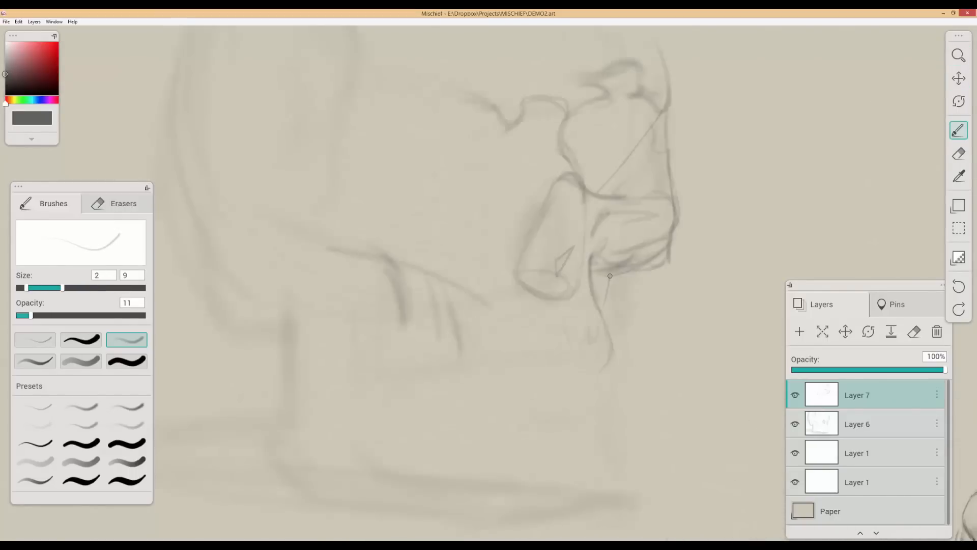
Step: Draw the front of the mouth, the chin and the forehead profile of the skull, reducing the brush to size 2 to 18
scroll(588, 270, down, 3)
key(])
key(])
key(])
key(])
key(])
drag(615, 326, 611, 334)
mouse_move(612, 321)
mouse_down()
mouse_move(581, 344)
mouse_move(620, 403)
mouse_up()
drag(618, 406, 548, 405)
drag(569, 416, 550, 483)
key([)
key([)
key([)
drag(625, 229, 597, 174)
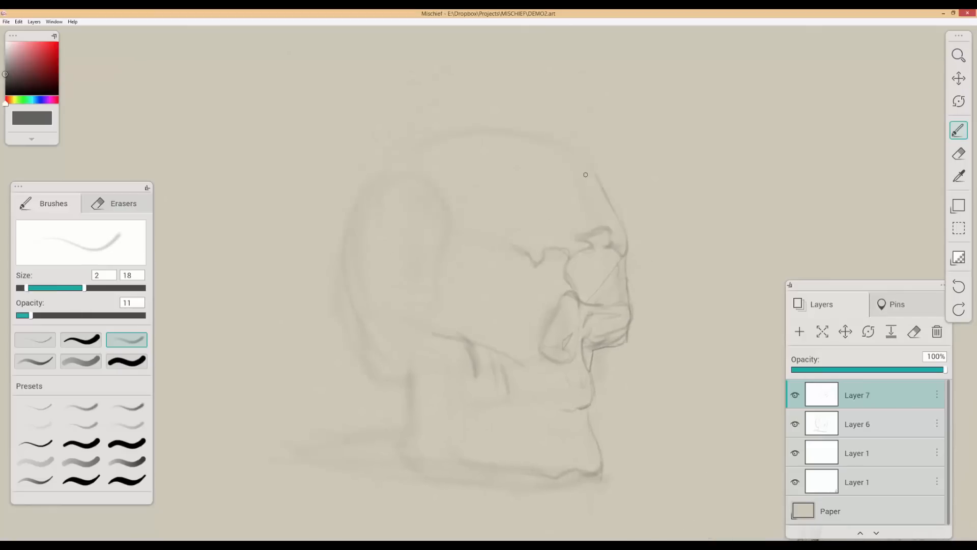
Step: Draw the near brow ridge and the bridge of the nose with a brush reduced to size 2 to 8
key([)
drag(474, 255, 539, 246)
mouse_move(524, 270)
mouse_down()
mouse_move(553, 233)
mouse_move(569, 250)
mouse_up()
key([)
scroll(534, 266, up, 1)
key([)
key([)
key([)
key([)
key([)
drag(547, 228, 560, 247)
scroll(526, 290, down, 3)
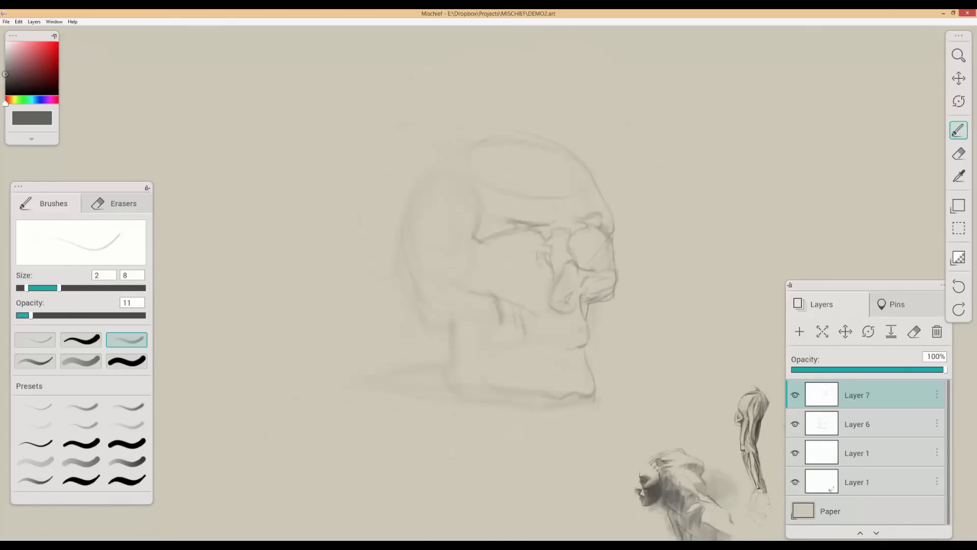
Step: Outline the near eye socket and the curved temple line of the skull, enlarging the brush to size 2 to 13
scroll(530, 288, up, 1)
drag(563, 286, 517, 271)
drag(434, 213, 436, 246)
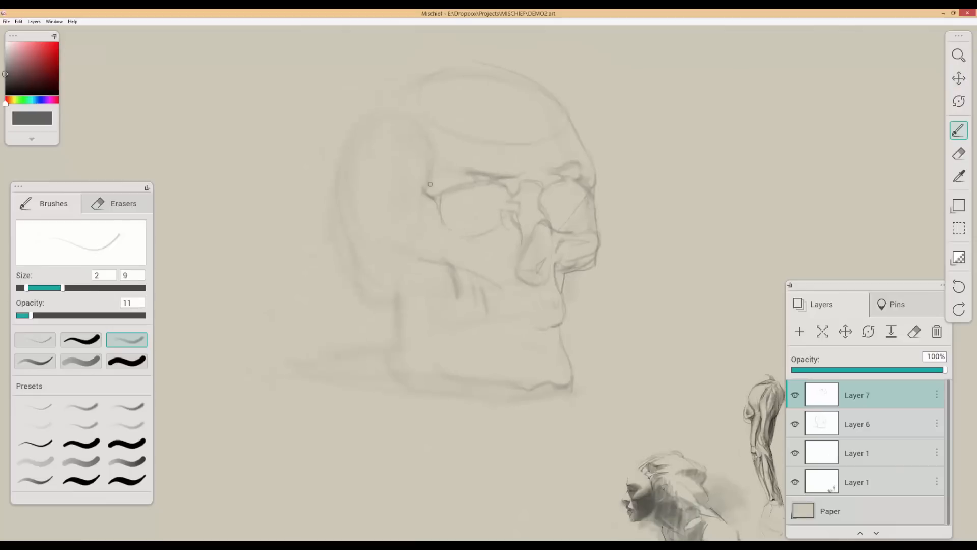
key(])
key(])
key(])
key(])
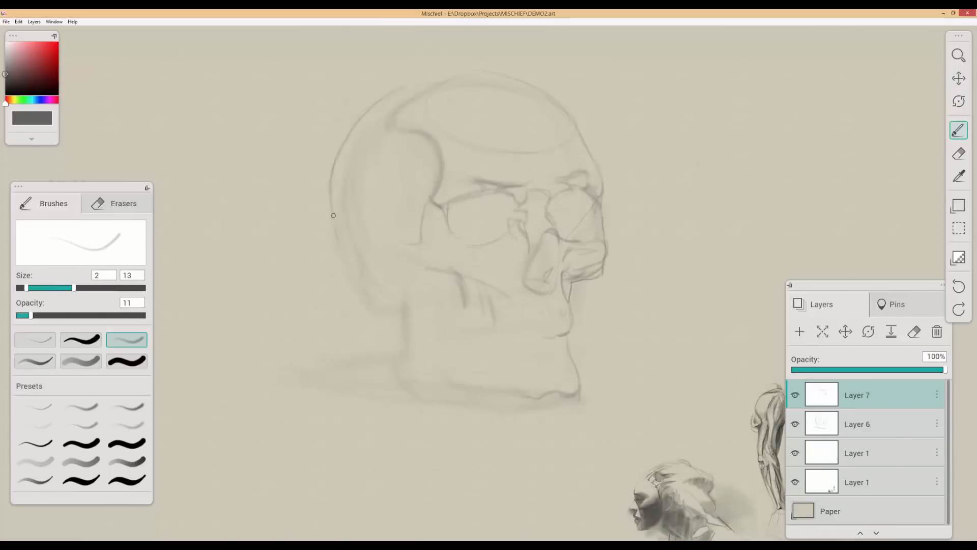
Step: Outline the back of the cranium, the rear of the jaw, the chin's base and the cast shadow
drag(333, 166, 334, 272)
drag(408, 292, 415, 286)
drag(403, 353, 293, 362)
drag(456, 409, 501, 394)
drag(563, 391, 633, 379)
Step: Draw the cheekbone arch running back from the near eye socket, enlarging the brush to size 2 to 37
scroll(517, 227, up, 2)
mouse_move(518, 227)
mouse_down()
mouse_move(443, 286)
mouse_move(326, 299)
mouse_move(356, 290)
mouse_up()
key(])
key(])
drag(355, 290, 323, 294)
key(])
key(])
drag(322, 306, 451, 317)
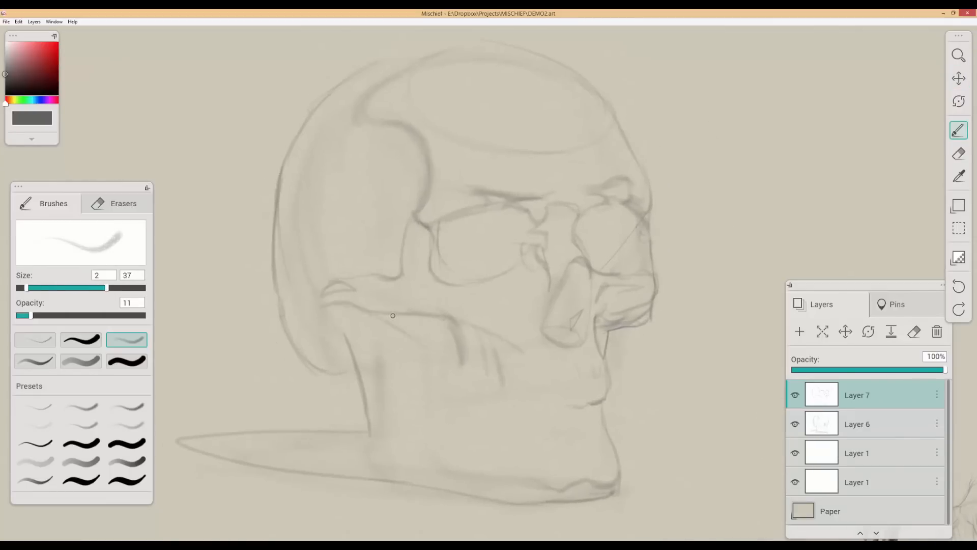
Step: Draw the lower jaw with its jagged tooth line and the hollow beneath the near cheekbone
scroll(397, 322, down, 3)
scroll(379, 397, up, 2)
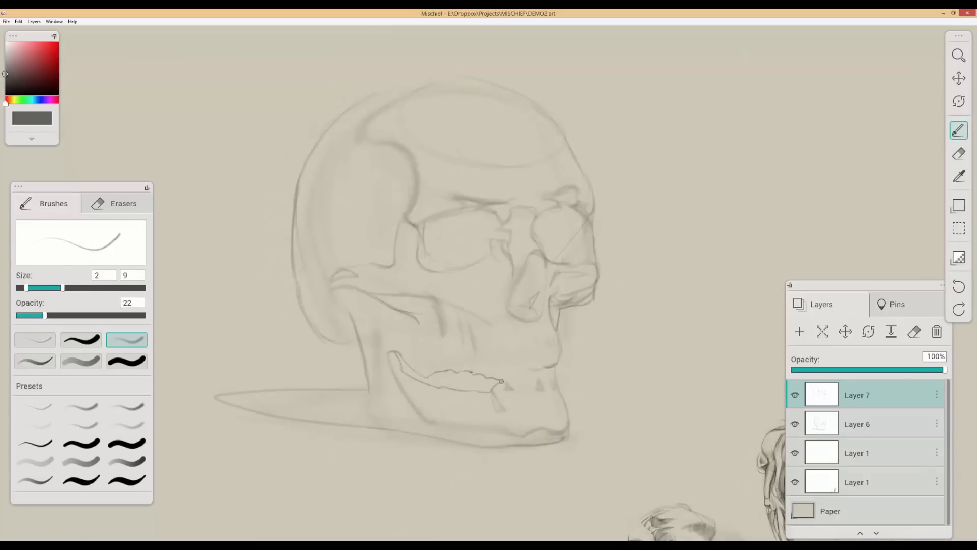
scroll(486, 378, up, 3)
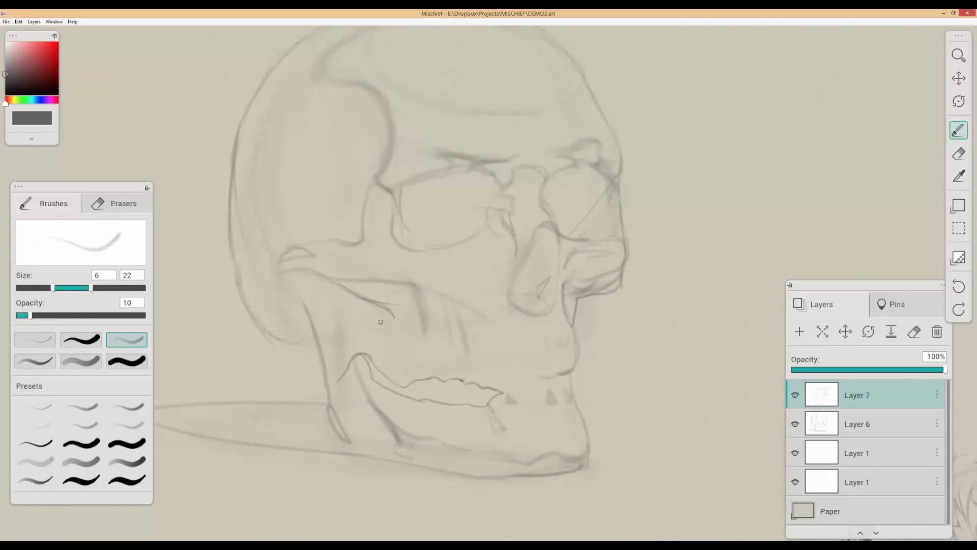
drag(385, 311, 401, 325)
drag(371, 304, 372, 355)
scroll(476, 378, down, 2)
drag(422, 335, 474, 369)
drag(476, 365, 474, 381)
drag(469, 275, 478, 297)
drag(433, 300, 479, 296)
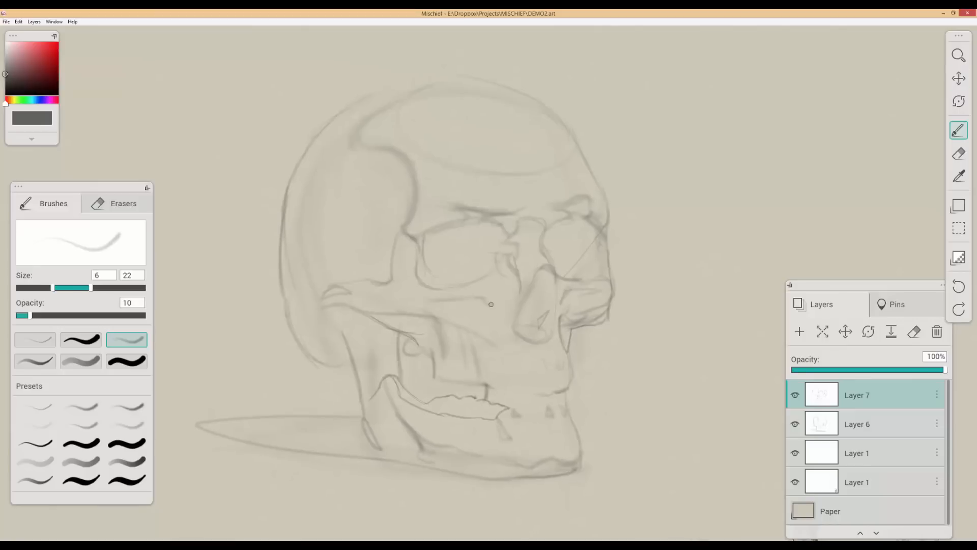
Step: Add structure lines to the cheek, near eye socket, temple and back of the skull, raising the brush opacity to 23%
scroll(474, 336, down, 2)
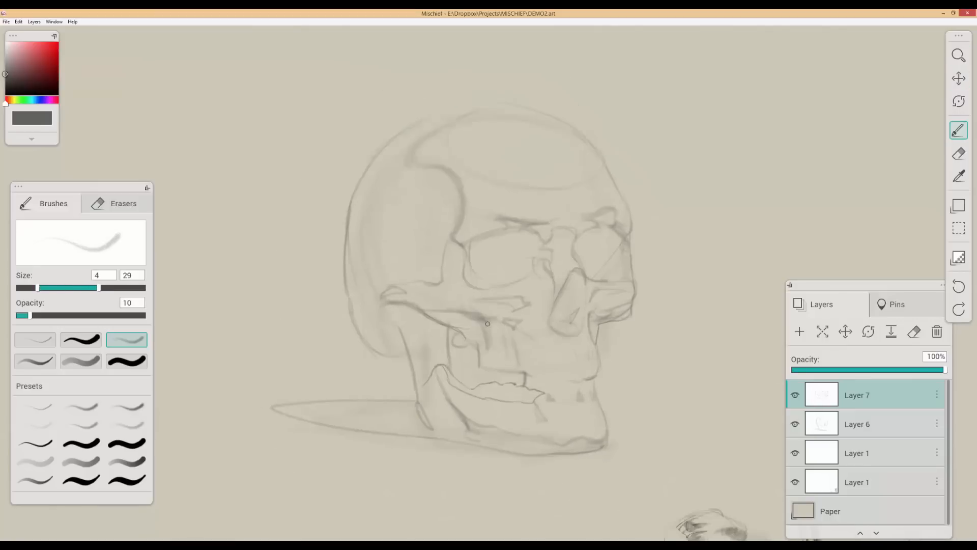
scroll(491, 368, down, 3)
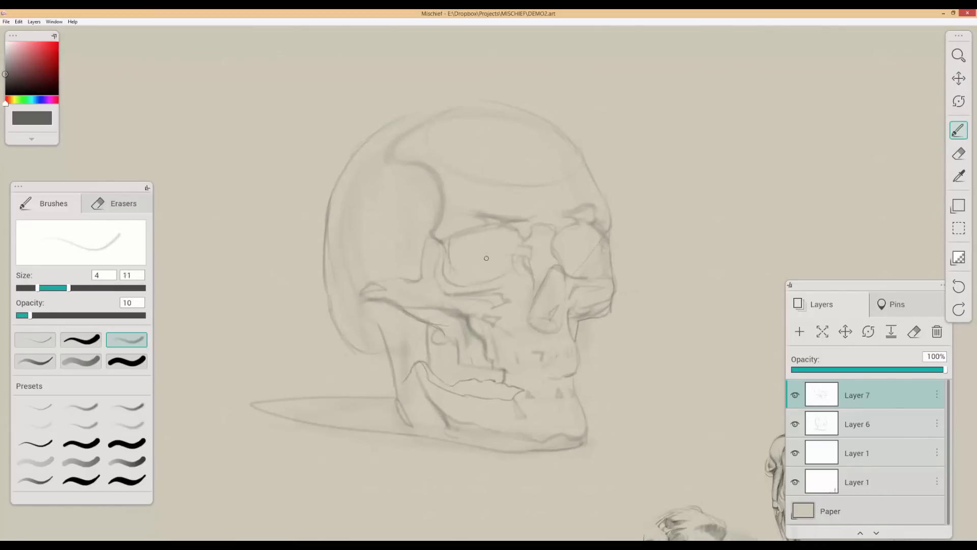
scroll(583, 257, up, 3)
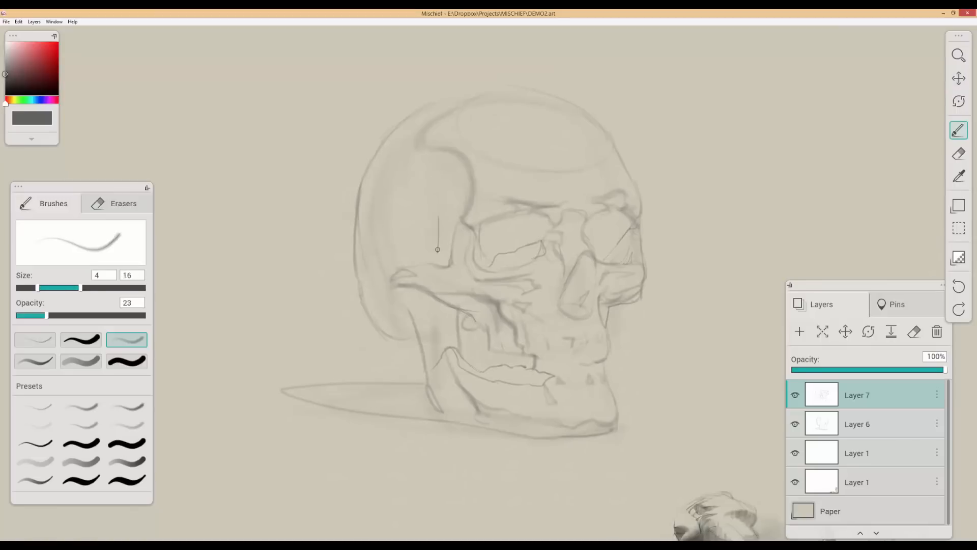
scroll(539, 273, up, 4)
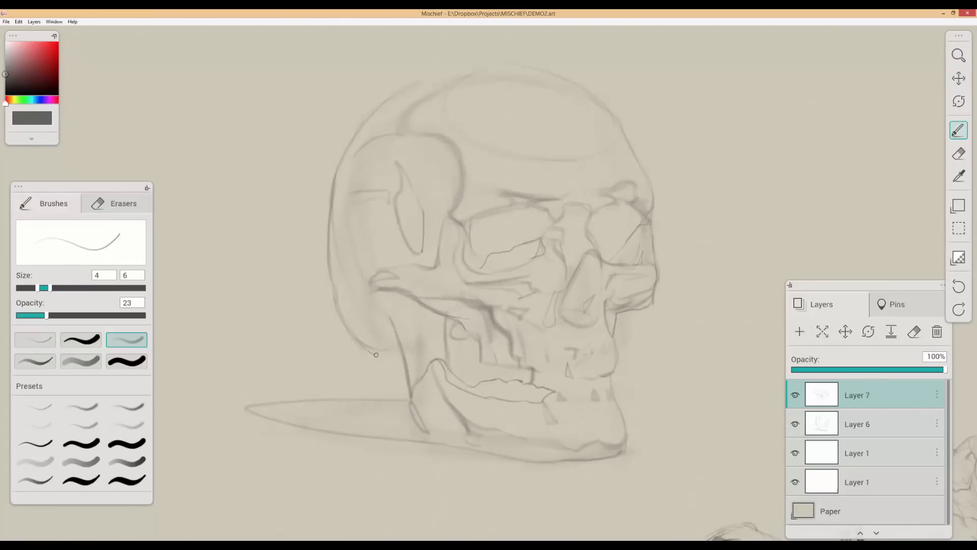
Step: Draw the forehead crease above the near brow and refine the skull's nose and eye socket contours at 23% opacity
scroll(451, 228, down, 4)
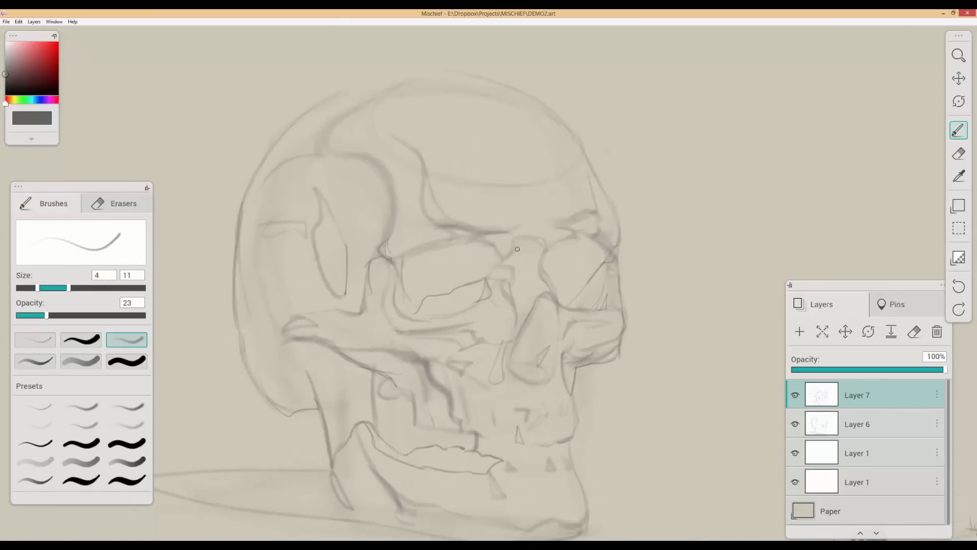
scroll(502, 332, up, 3)
scroll(560, 331, down, 3)
scroll(521, 375, up, 5)
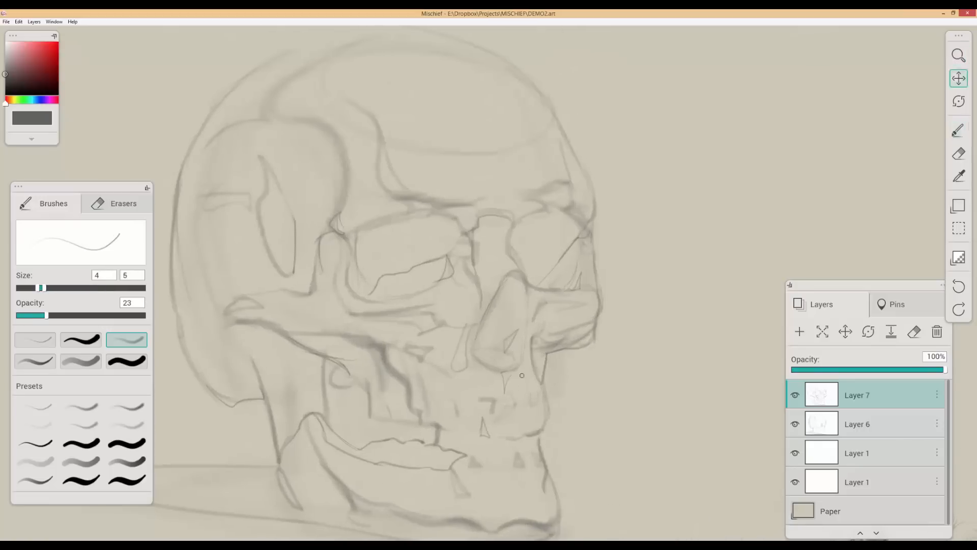
scroll(486, 341, down, 4)
scroll(486, 341, up, 4)
scroll(486, 341, down, 2)
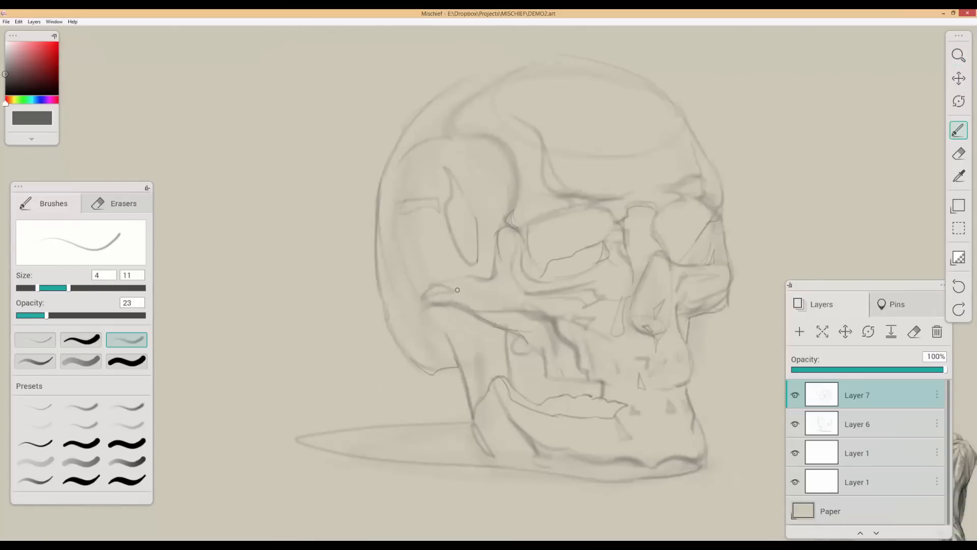
Step: Add a new layer above Layer 7 for the skull's shading and enlarge the brush
drag(701, 246, 581, 246)
key(])
key(])
key(])
key(])
key(])
click(857, 424)
click(857, 395)
click(799, 331)
scroll(685, 273, down, 3)
drag(383, 172, 375, 280)
drag(387, 173, 386, 285)
drag(395, 168, 394, 286)
key(ctrl+z)
key(ctrl+z)
key(ctrl+z)
scroll(409, 375, down, 2)
key(])
key(])
key(])
key(])
mouse_move(430, 234)
mouse_down()
mouse_move(427, 300)
mouse_move(414, 296)
mouse_up()
key(ctrl+z)
scroll(478, 299, up, 4)
mouse_move(460, 234)
mouse_down()
mouse_move(460, 269)
mouse_move(428, 310)
mouse_up()
key(ctrl+z)
key(ctrl+z)
key(ctrl+z)
Step: Shade both eye sockets and the far brow with the brush at size 21 to 57 and 23% opacity
scroll(488, 293, up, 1)
drag(441, 255, 441, 290)
drag(468, 230, 516, 245)
drag(519, 255, 486, 239)
drag(525, 229, 528, 260)
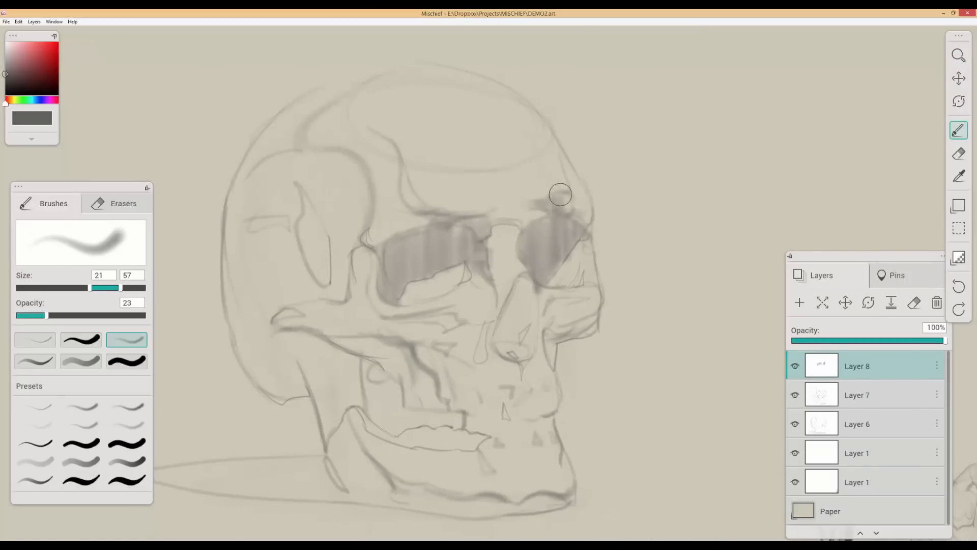
drag(546, 198, 568, 203)
drag(532, 189, 568, 199)
Step: Shade the temple, the back of the skull and the nose cavity with broad 23% opacity strokes
drag(440, 180, 521, 224)
scroll(561, 186, up, 1)
drag(550, 255, 538, 189)
key([)
key([)
drag(525, 311, 534, 254)
scroll(533, 258, down, 1)
drag(448, 259, 497, 303)
mouse_move(407, 184)
mouse_down()
mouse_move(483, 194)
mouse_move(465, 255)
mouse_move(478, 325)
mouse_up()
Step: Shade the hollow beneath the near cheekbone and the dark band along the lower tooth line, reducing the brush to size 21 to 46
scroll(484, 194, down, 2)
scroll(521, 274, up, 1)
mouse_move(491, 318)
mouse_down()
mouse_move(503, 346)
mouse_move(533, 338)
mouse_up()
mouse_move(533, 339)
mouse_down()
mouse_move(515, 309)
mouse_move(552, 356)
mouse_up()
scroll(537, 454, up, 2)
key([)
drag(478, 333, 562, 343)
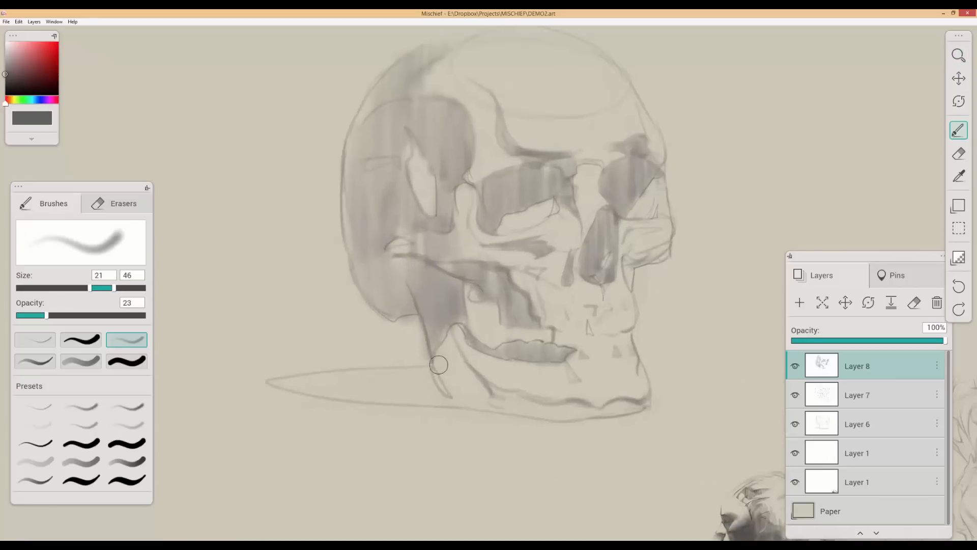
Step: Shade the back corner and underside of the lower jaw and tone the far cheekbone
drag(433, 375, 424, 367)
drag(433, 357, 491, 387)
key(])
drag(620, 222, 660, 216)
scroll(575, 268, down, 3)
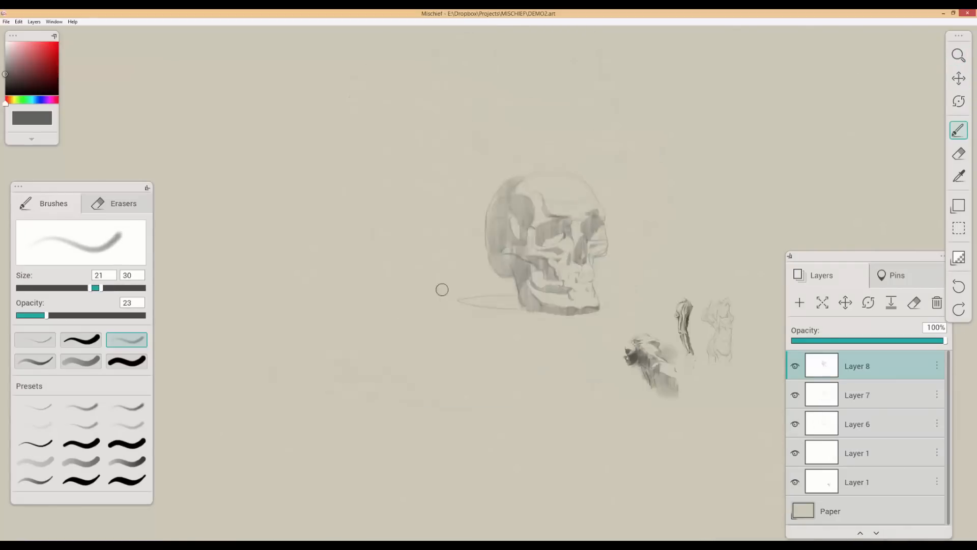
Step: Fill the cast shadow on the ground behind the jaw with broad tone
scroll(527, 248, up, 3)
key(])
key(])
drag(361, 388, 402, 378)
drag(643, 245, 559, 274)
key([)
key([)
scroll(587, 209, up, 2)
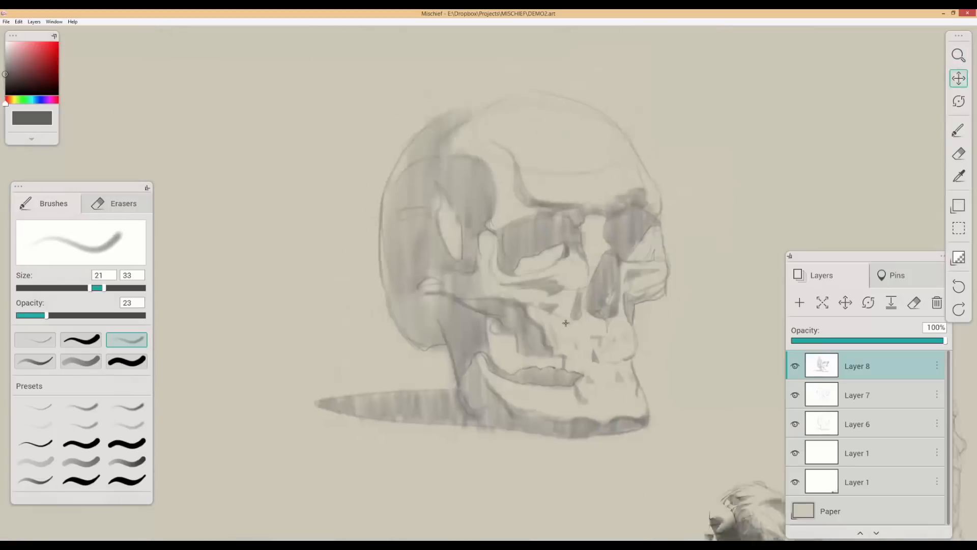
Step: Reduce the brush to size 5 and sharpen the contours around the near cheekbone and jaw
scroll(587, 209, down, 4)
mouse_move(707, 209)
mouse_down()
mouse_move(605, 181)
mouse_move(596, 169)
mouse_up()
scroll(476, 305, up, 4)
mouse_move(475, 305)
mouse_down()
mouse_move(516, 382)
mouse_move(483, 387)
mouse_up()
scroll(483, 387, down, 1)
key([)
key([)
key([)
key([)
key([)
key([)
key([)
key([)
drag(467, 345, 459, 301)
mouse_move(452, 413)
mouse_down()
mouse_move(449, 397)
mouse_move(471, 473)
mouse_up()
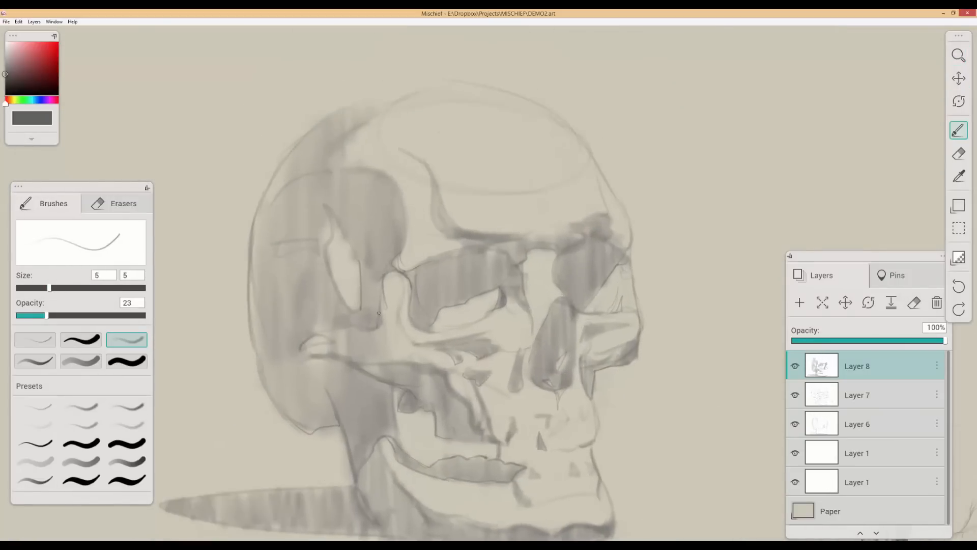
Step: Deepen the shading around the skull's near cheek and teeth with an enlarged brush
scroll(407, 201, down, 3)
key(])
key(])
key(])
key(])
key(])
key(])
key(])
key(])
key(])
key(e)
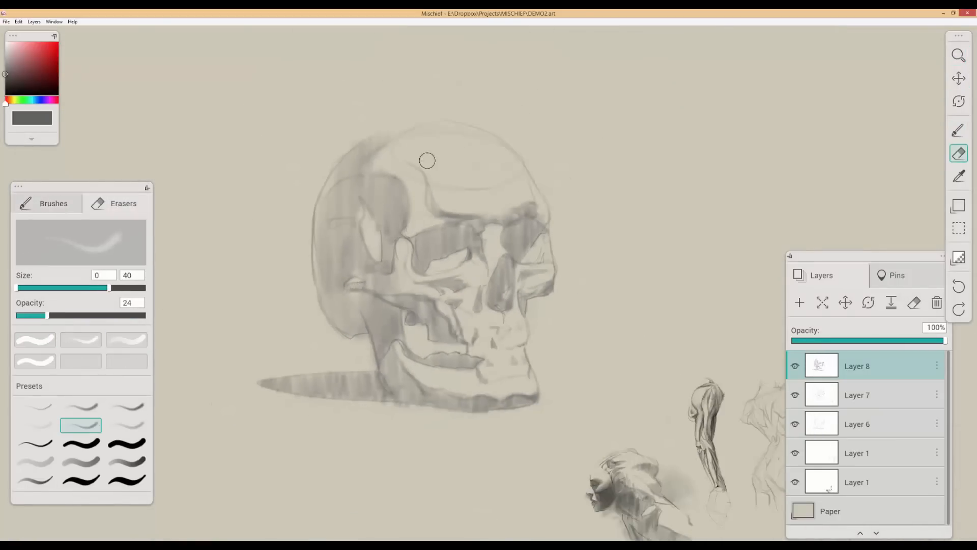
key(b)
key([)
drag(452, 377, 482, 284)
scroll(482, 284, up, 1)
key([)
key([)
key([)
key([)
key([)
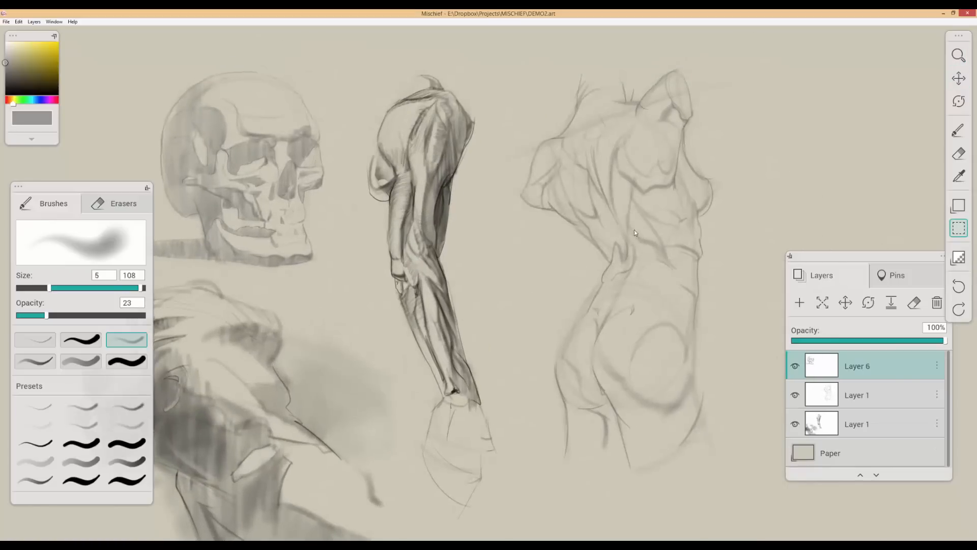
drag(634, 233, 651, 224)
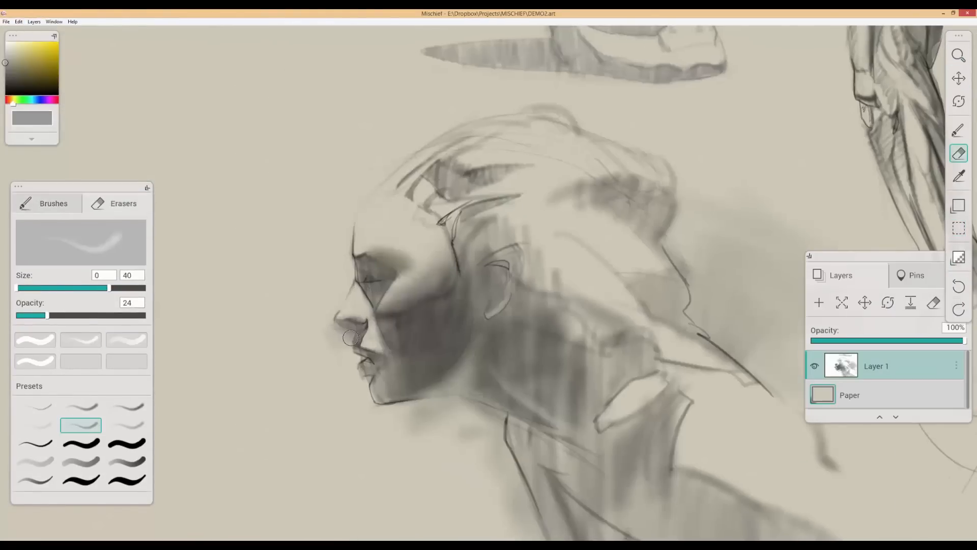
scroll(420, 190, down, 3)
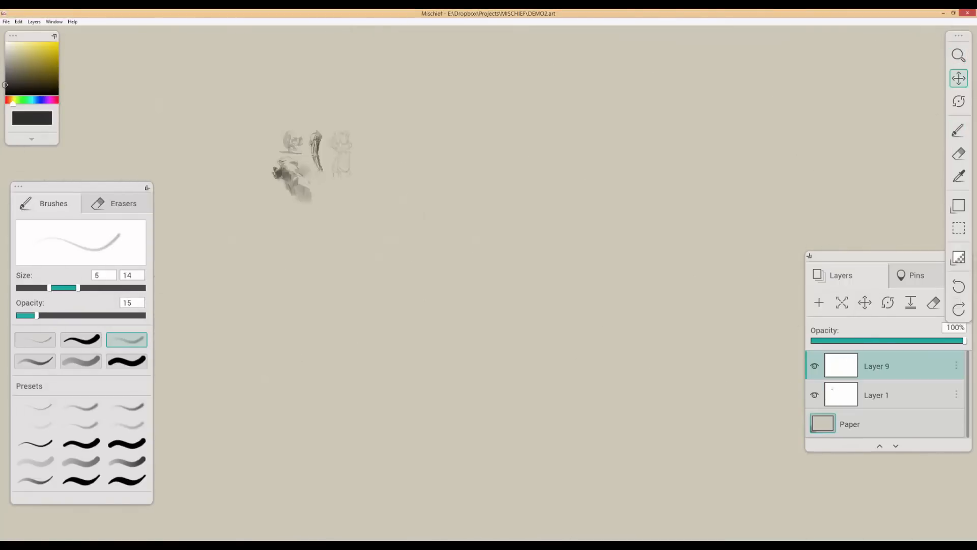
Step: Lower the brush opacity to 8% and block in a new figure's head, ribcage and pelvis as light ovals on empty canvas
drag(316, 139, 319, 74)
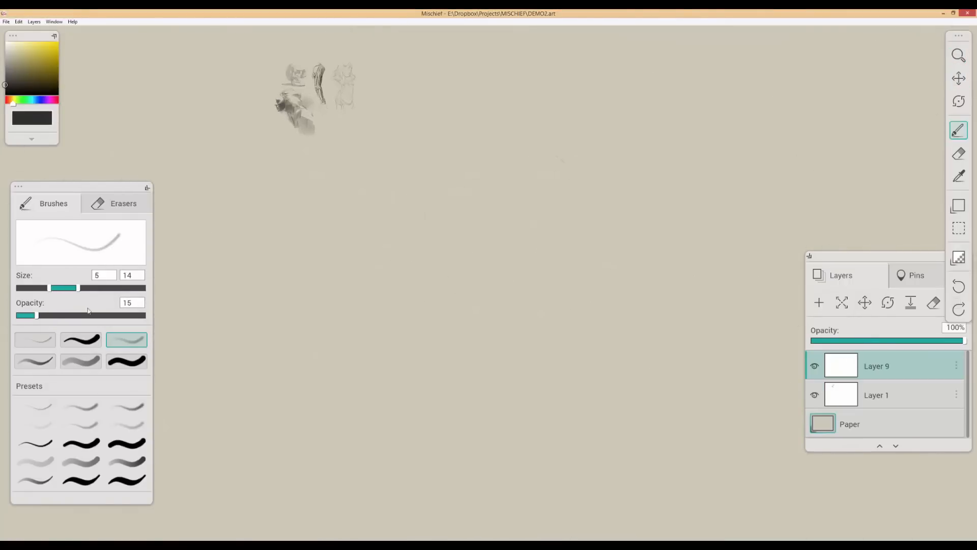
drag(36, 315, 26, 315)
drag(467, 167, 427, 157)
drag(427, 156, 494, 284)
drag(457, 425, 442, 405)
drag(501, 300, 396, 407)
drag(427, 135, 433, 211)
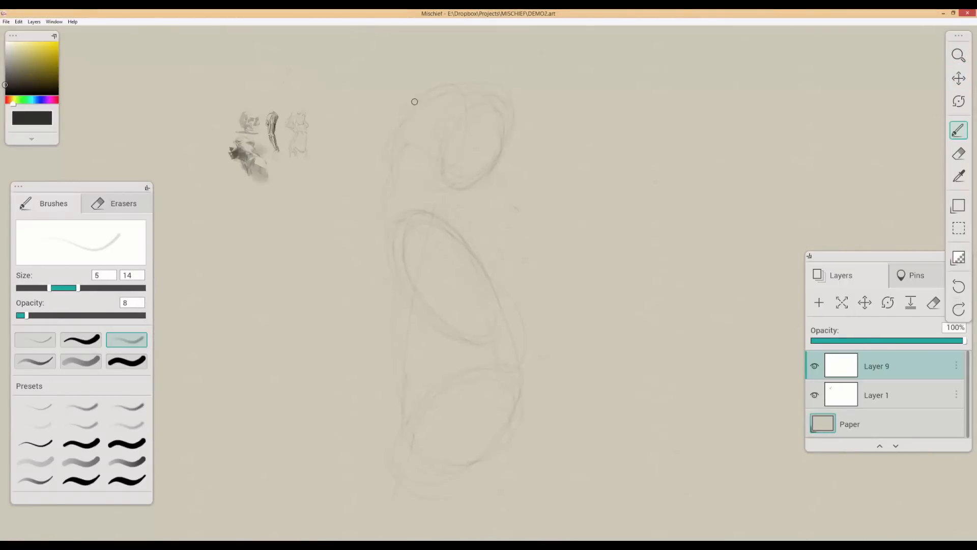
Step: Sketch the figure's neck, back, chest and belly around the construction ovals with light strokes
drag(464, 183, 448, 162)
drag(433, 318, 378, 407)
drag(447, 326, 460, 265)
mouse_move(508, 203)
mouse_down()
mouse_move(526, 258)
mouse_move(486, 384)
mouse_up()
mouse_move(524, 281)
mouse_down()
mouse_move(506, 386)
mouse_move(501, 285)
mouse_up()
mouse_move(493, 189)
mouse_down()
mouse_move(547, 247)
mouse_move(492, 191)
mouse_up()
mouse_move(552, 257)
mouse_down()
mouse_move(497, 209)
mouse_move(509, 222)
mouse_up()
mouse_move(439, 189)
mouse_down()
mouse_move(436, 298)
mouse_move(448, 272)
mouse_up()
drag(491, 211, 471, 337)
Step: Add light construction strokes around the figure's head, neck and shoulder
drag(512, 130, 490, 154)
mouse_move(496, 221)
mouse_down()
mouse_move(485, 164)
mouse_move(506, 152)
mouse_up()
drag(529, 204, 487, 203)
mouse_move(473, 370)
mouse_down()
mouse_move(471, 290)
mouse_move(524, 285)
mouse_up()
drag(520, 332, 527, 294)
drag(476, 99, 487, 187)
key(z)
mouse_move(508, 188)
mouse_down()
mouse_move(487, 188)
mouse_move(509, 187)
mouse_move(518, 155)
mouse_up()
key(b)
Step: Erase stray construction marks beside the torso and restate the chest, shoulder and head outlines
drag(578, 212, 585, 250)
key(e)
drag(560, 259, 605, 318)
key(b)
mouse_move(494, 300)
mouse_down()
mouse_move(451, 251)
mouse_move(460, 245)
mouse_up()
drag(475, 138, 450, 229)
drag(478, 67, 564, 96)
mouse_move(489, 268)
mouse_down()
mouse_move(517, 268)
mouse_move(487, 268)
mouse_up()
Step: Fade the construction sketch on Layer 9 and start the torso contour on a new layer above it
drag(963, 340, 846, 340)
click(818, 303)
mouse_move(448, 219)
mouse_down()
mouse_move(473, 219)
mouse_move(493, 263)
mouse_up()
Step: Draw the long curve running from the neck down across the figure's torso with a smaller brush
scroll(483, 245, down, 1)
key(bracketleft)
scroll(469, 239, down, 2)
key(bracketleft)
key(bracketleft)
key(bracketleft)
key(bracketleft)
key(bracketleft)
key(bracketleft)
mouse_move(443, 199)
mouse_down()
mouse_move(461, 263)
mouse_move(419, 300)
mouse_move(478, 351)
mouse_up()
key(bracketright)
scroll(449, 242, up, 1)
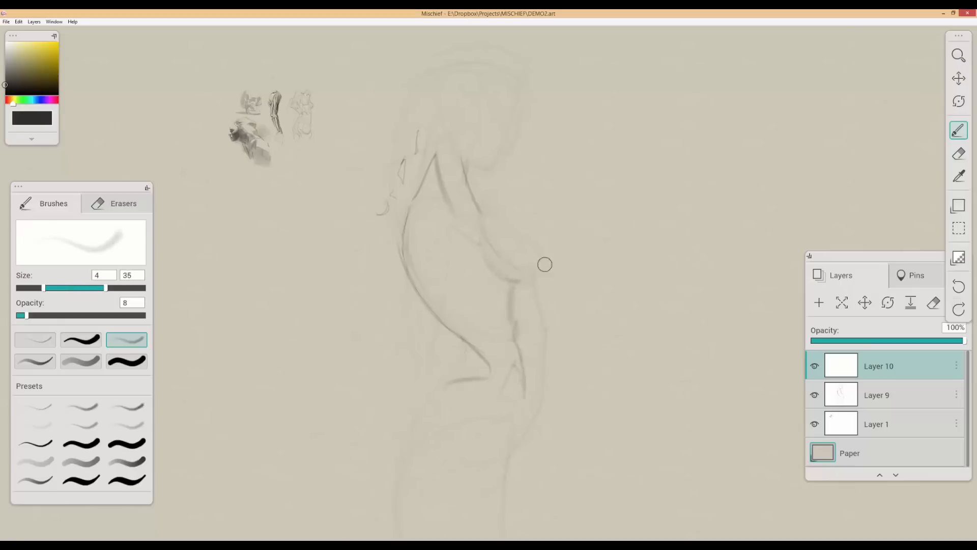
Step: Draw the shoulder-blade line, the long spine line and the back contour with a slightly smaller soft brush
scroll(545, 264, down, 1)
key(bracketleft)
drag(452, 207, 447, 240)
key(bracketleft)
key(bracketleft)
drag(427, 197, 424, 305)
drag(401, 233, 400, 329)
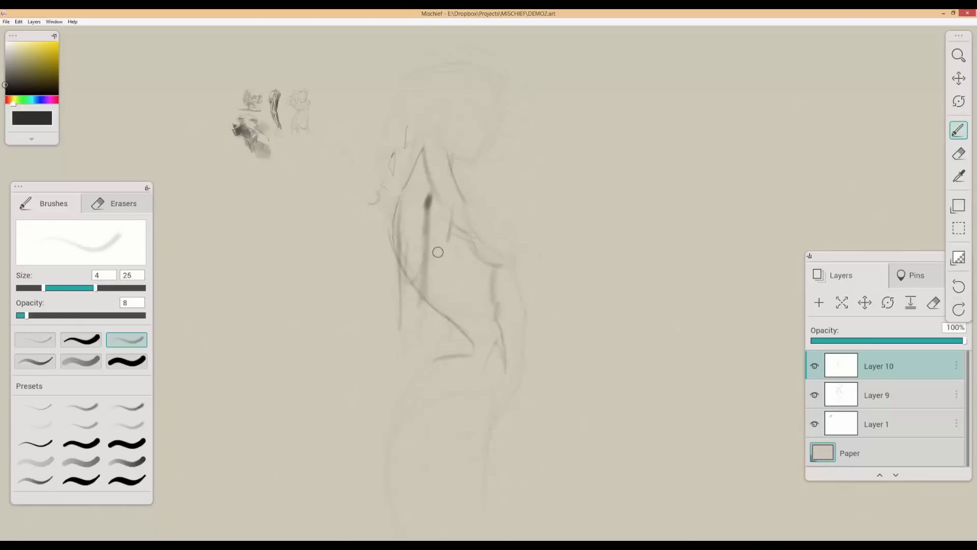
Step: Sketch the chest, abdomen and waist contours along the front of the torso with a finer brush
key(bracketleft)
key(e)
key(b)
drag(462, 334, 489, 280)
scroll(475, 295, up, 3)
mouse_move(501, 150)
mouse_down()
mouse_move(520, 225)
mouse_move(513, 312)
mouse_up()
drag(452, 383, 532, 327)
mouse_move(533, 105)
mouse_down()
mouse_move(527, 237)
mouse_move(575, 271)
mouse_up()
mouse_move(575, 271)
mouse_down()
mouse_move(567, 307)
mouse_move(477, 313)
mouse_move(490, 321)
mouse_up()
Step: Raise the brush opacity to 31 and draw the wavy hair behind the neck and the hairband line
key(shift+bracketright)
scroll(478, 392, down, 4)
key(bracketright)
key(bracketright)
key(bracketright)
drag(483, 216, 453, 280)
drag(472, 258, 465, 306)
drag(476, 244, 445, 274)
drag(442, 166, 477, 179)
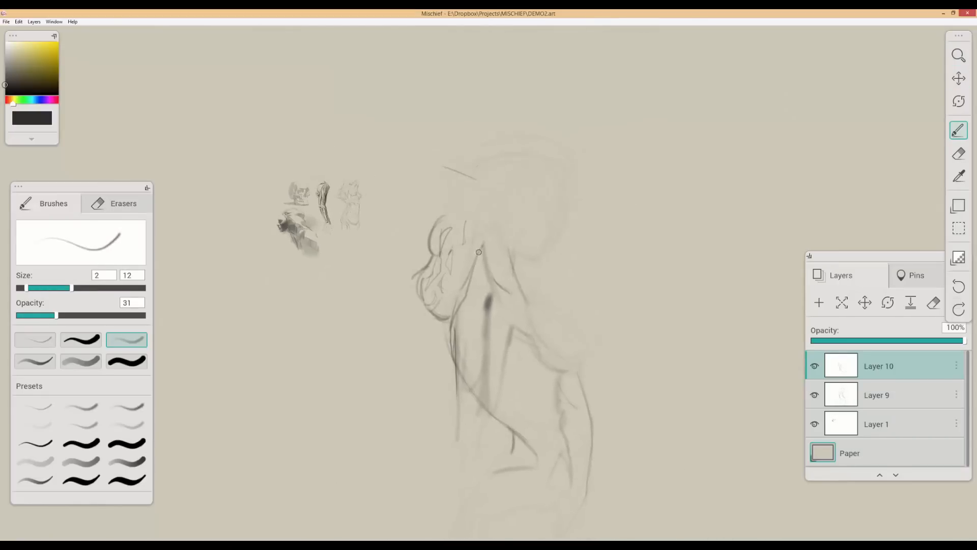
Step: Outline the top of the head and sketch the hip, buttock and thigh forms with a broader brush
drag(569, 158, 573, 181)
drag(506, 432, 503, 291)
drag(532, 337, 516, 322)
key(bracketright)
key(bracketright)
key(bracketright)
key(bracketright)
key(bracketright)
mouse_move(523, 294)
mouse_down()
mouse_move(514, 314)
mouse_move(516, 239)
mouse_move(515, 290)
mouse_up()
drag(527, 340, 532, 386)
drag(507, 213, 482, 292)
Step: Undo the last thin stroke and draw the arm hanging from the back down past the hip
key(bracketleft)
key(bracketleft)
key(bracketleft)
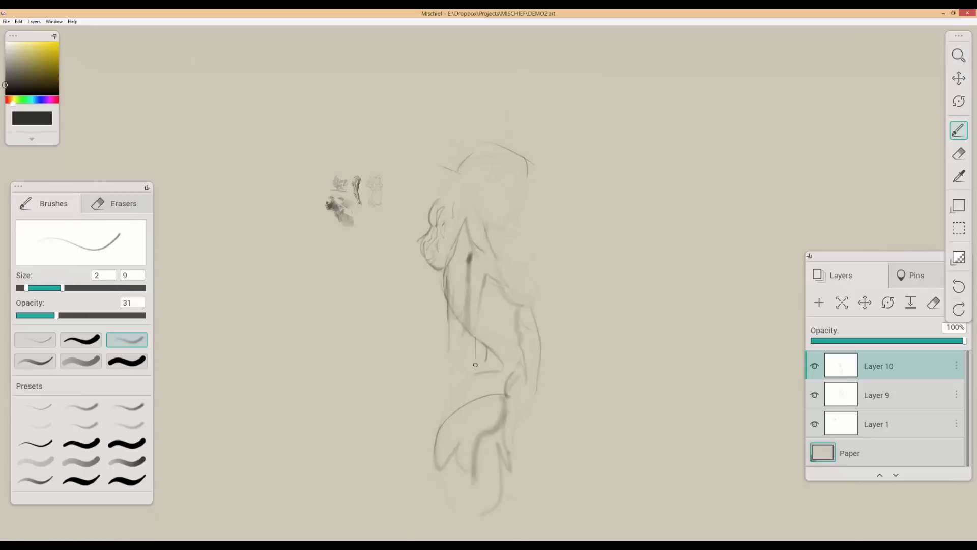
key(ctrl+z)
scroll(470, 353, up, 2)
drag(477, 333, 469, 373)
drag(462, 324, 451, 344)
drag(410, 540, 418, 511)
key(bracketleft)
key(bracketleft)
mouse_move(478, 337)
mouse_down()
mouse_move(459, 394)
mouse_move(500, 341)
mouse_up()
drag(472, 313, 444, 463)
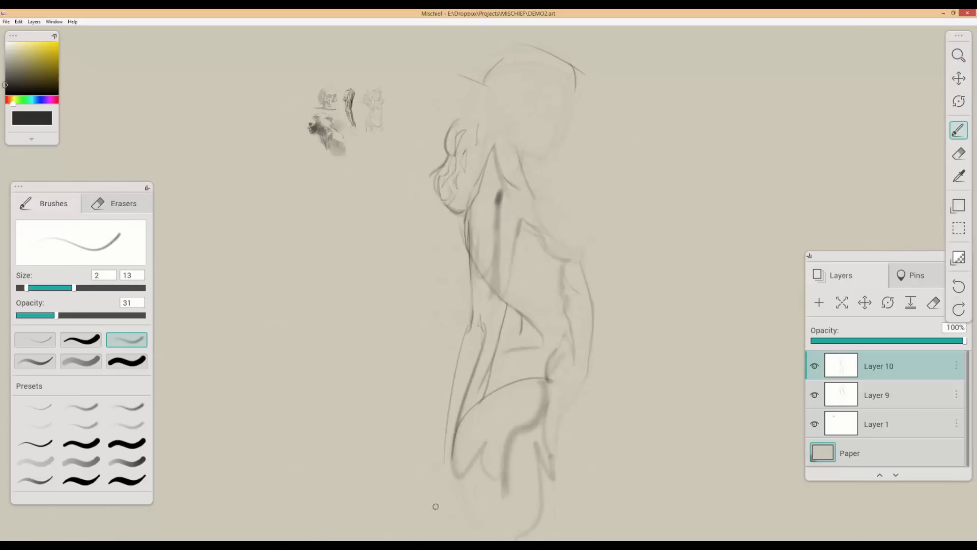
Step: Sketch the hair sweeping back across the side of the head and erase overlapping marks around it
scroll(465, 240, up, 2)
mouse_move(564, 82)
mouse_down()
mouse_move(449, 216)
mouse_move(403, 203)
mouse_up()
key(bracketright)
key(bracketright)
key(bracketright)
key(bracketright)
key(bracketright)
key(bracketleft)
key(bracketleft)
key(bracketleft)
drag(490, 135, 505, 187)
key(e)
mouse_move(490, 165)
mouse_down()
mouse_move(484, 133)
mouse_move(502, 142)
mouse_up()
drag(337, 177, 478, 152)
Step: Draw the small hair knot and the curls at the back of the head with a fine brush
key(bracketleft)
key(bracketleft)
key(bracketleft)
key(bracketleft)
key(bracketleft)
key(bracketleft)
key(bracketleft)
key(b)
drag(470, 117, 478, 165)
drag(478, 153, 453, 149)
Step: Strengthen the hair sweep and jaw line with a broader soft brush
key(bracketright)
key(bracketright)
key(bracketright)
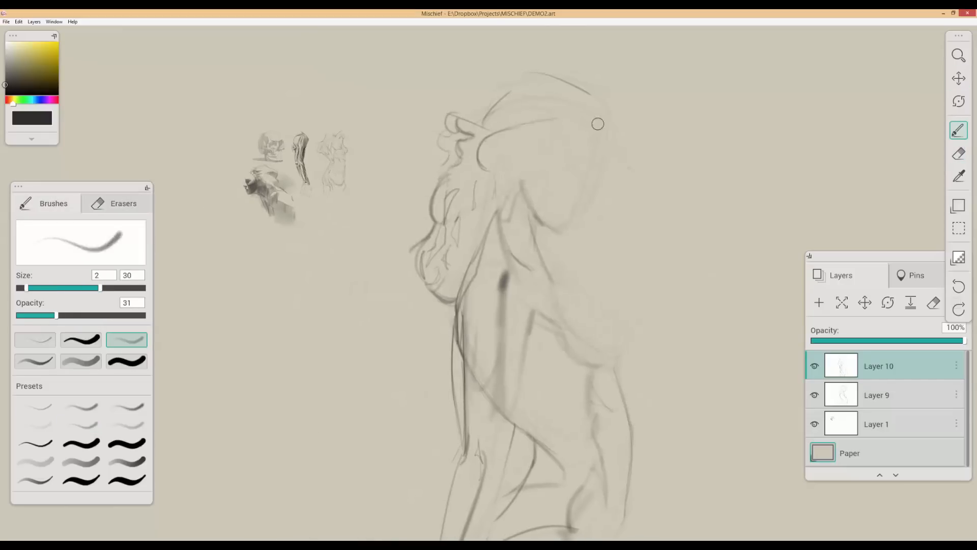
key(bracketright)
key(bracketright)
scroll(534, 165, down, 5)
scroll(526, 285, up, 4)
key(e)
key(b)
scroll(543, 224, down, 4)
scroll(496, 283, up, 4)
Step: Restate the long arm and torso contours with a much finer brush
key(bracketleft)
key(bracketleft)
key(bracketleft)
key(bracketleft)
key(bracketleft)
key(bracketleft)
key(bracketleft)
key(bracketleft)
drag(503, 315, 504, 386)
mouse_move(433, 257)
mouse_down()
mouse_move(463, 295)
mouse_move(423, 355)
mouse_up()
Step: Draw the collarbone curve and the edge of the shoulder and chest
key(e)
key(b)
scroll(491, 67, up, 3)
drag(427, 182, 453, 199)
drag(494, 240, 472, 221)
Step: Lower the brush opacity to 6 and add light strokes along the neck, waist and torso
click(21, 315)
scroll(517, 243, down, 1)
key(bracketright)
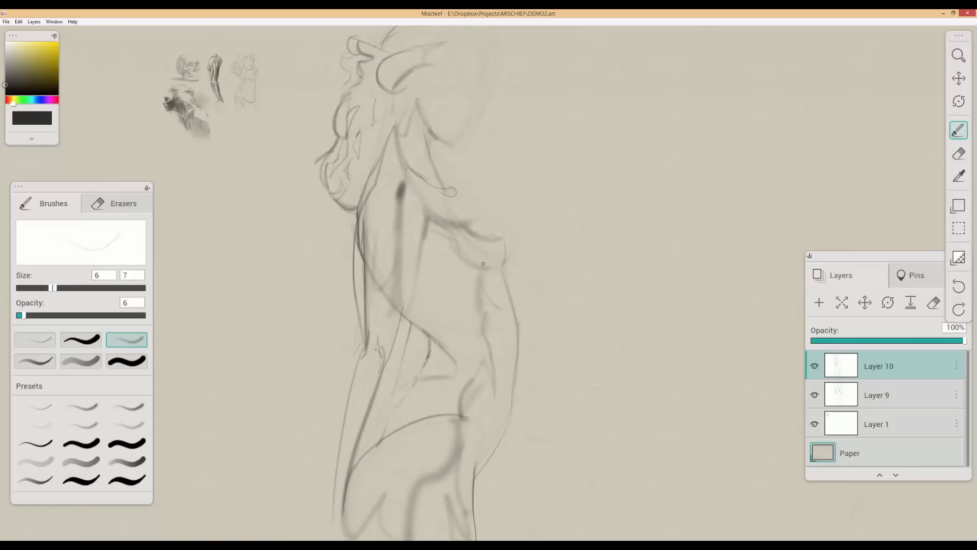
drag(436, 139, 453, 190)
scroll(575, 282, down, 3)
scroll(589, 288, up, 2)
mouse_move(448, 389)
mouse_down()
mouse_move(471, 322)
mouse_move(458, 352)
mouse_up()
scroll(458, 352, up, 1)
drag(487, 84, 457, 214)
Step: Shade the cheek and side of the face with a large, faint brush
scroll(457, 215, up, 2)
key(bracketright)
key(bracketright)
key(bracketright)
key(bracketright)
key(bracketright)
key(bracketright)
key(bracketright)
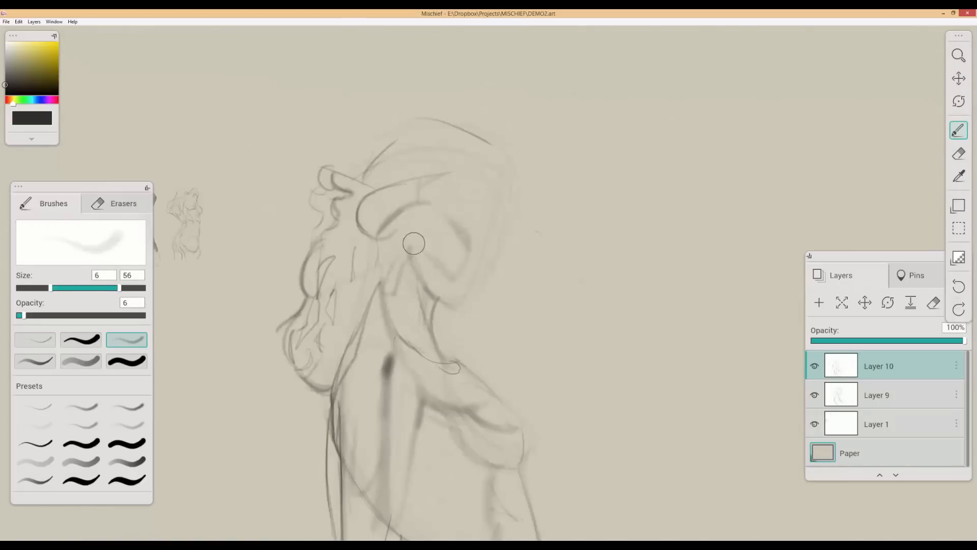
scroll(418, 226, down, 2)
scroll(418, 226, up, 2)
key(bracketright)
key(bracketright)
key(bracketright)
key(bracketright)
key(bracketright)
drag(488, 261, 465, 264)
scroll(465, 254, down, 2)
scroll(449, 209, up, 2)
Step: Sketch the ear and the brow area of the face with a smaller brush
key(bracketleft)
key(bracketleft)
key(bracketleft)
key(bracketleft)
key(bracketleft)
key(bracketleft)
drag(449, 212, 493, 245)
Step: Suggest the eye, nose and mouth of the profile with soft, faint strokes
scroll(540, 208, down, 3)
scroll(529, 198, up, 2)
key(bracketright)
key(bracketright)
key(bracketright)
key(bracketright)
key(bracketright)
scroll(548, 201, down, 1)
drag(542, 269, 544, 255)
scroll(544, 255, up, 2)
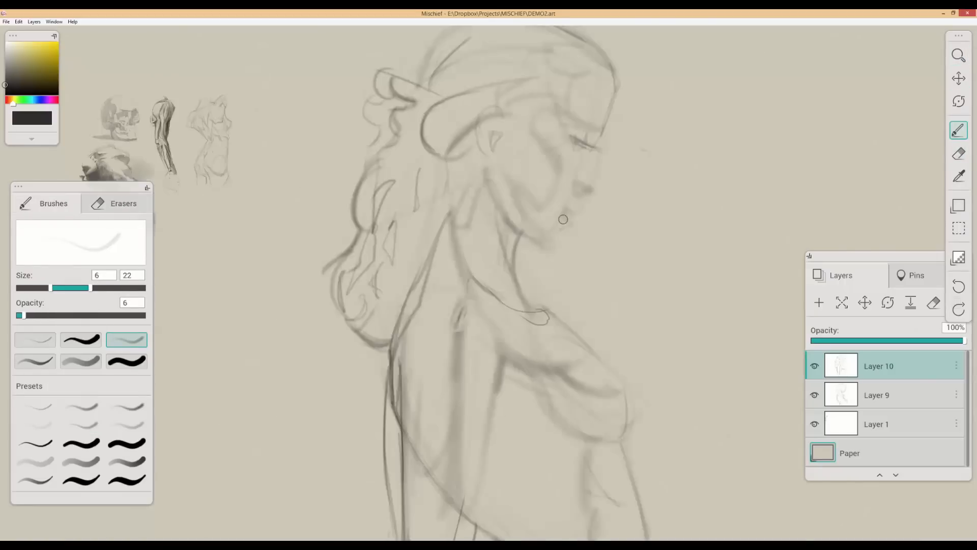
Step: Erase the hanging arm lines and redraw the forearm angled down behind the hip
scroll(457, 298, down, 1)
key(e)
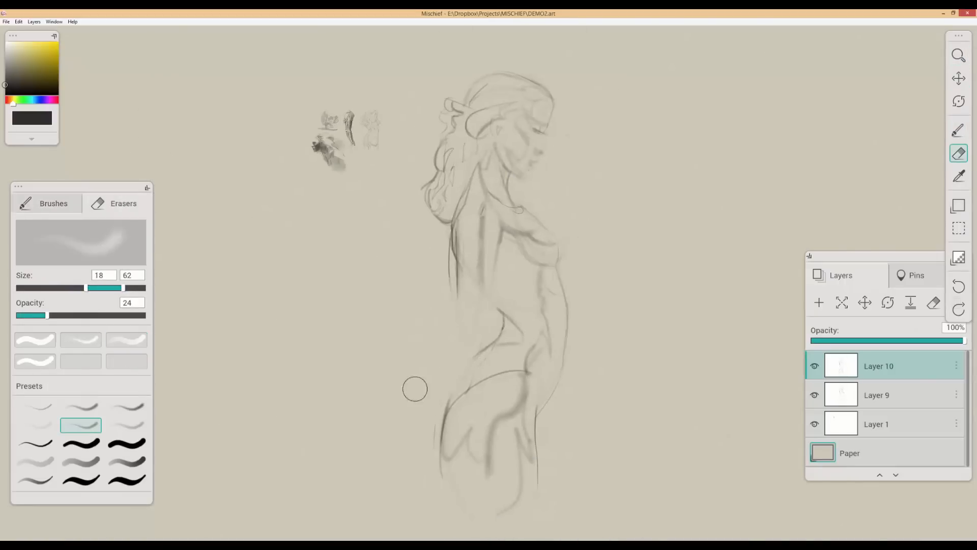
key(b)
mouse_move(478, 315)
mouse_down()
mouse_move(449, 290)
mouse_move(388, 398)
mouse_up()
key(e)
key(b)
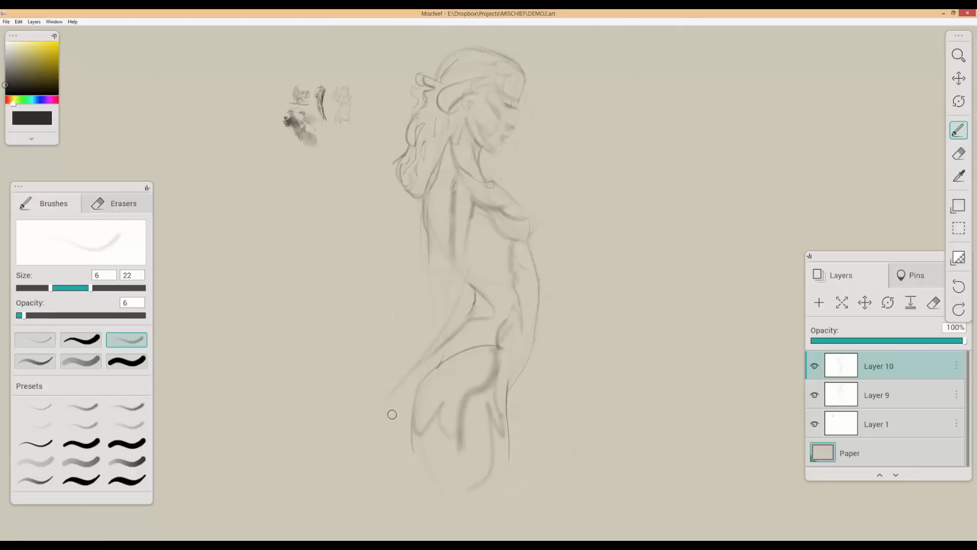
Step: Undo the last forearm stroke and redraw the outline of the arm hanging down behind the hip
key(ctrl+z)
drag(420, 302, 393, 409)
drag(424, 289, 409, 330)
Step: Shade the hanging arm, waist and hip in broad, faint strokes with an enlarged brush at opacity 6
key(bracketright)
key(bracketright)
key(bracketright)
drag(430, 229, 417, 327)
mouse_move(447, 371)
mouse_down()
mouse_move(412, 371)
mouse_move(435, 422)
mouse_up()
drag(471, 298, 443, 376)
mouse_move(475, 383)
mouse_down()
mouse_move(475, 357)
mouse_move(438, 408)
mouse_move(371, 446)
mouse_up()
Step: Extend the faint broad shading over the torso and down the hip and thigh
scroll(465, 365, up, 2)
mouse_move(396, 268)
mouse_down()
mouse_move(438, 344)
mouse_move(451, 311)
mouse_move(441, 433)
mouse_up()
scroll(438, 345, down, 2)
drag(452, 387, 417, 523)
drag(484, 377, 484, 351)
scroll(484, 352, down, 3)
scroll(443, 297, up, 4)
Step: Shade the hair, neck and side of the face with a size 40 brush at opacity 6
drag(448, 279, 494, 173)
drag(511, 239, 524, 148)
drag(542, 214, 546, 134)
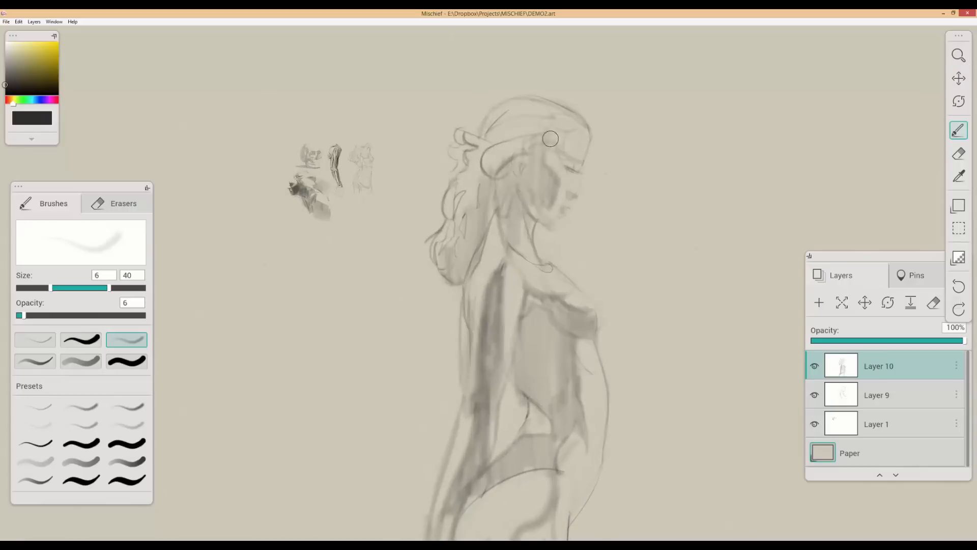
scroll(552, 132, up, 2)
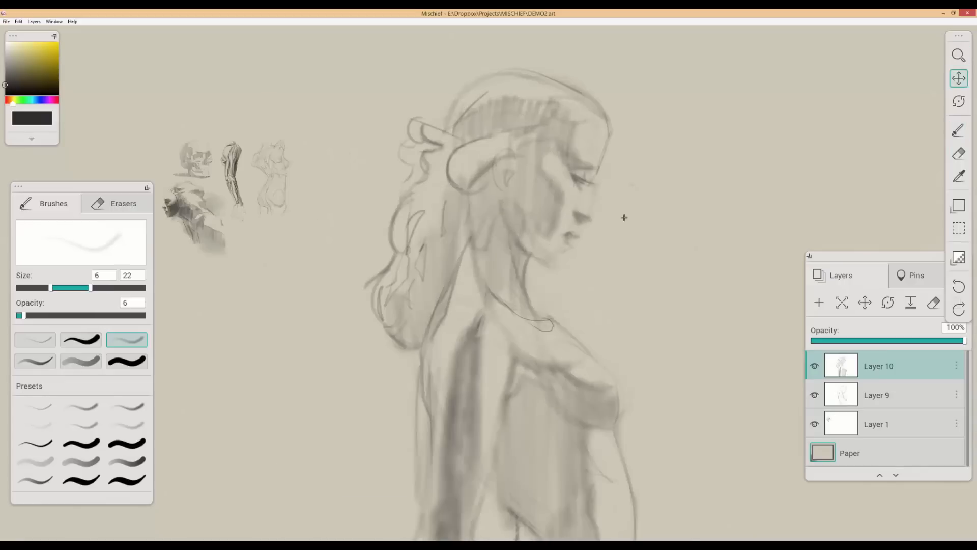
Step: Build up soft shadow on the cheek, temple and neck with a larger brush
drag(620, 228, 676, 226)
key(bracketright)
key(bracketright)
key(bracketright)
scroll(538, 84, down, 2)
scroll(581, 204, down, 2)
drag(512, 235, 562, 146)
drag(555, 325, 503, 253)
mouse_move(528, 342)
mouse_down()
mouse_move(467, 420)
mouse_move(485, 374)
mouse_up()
Step: Deepen the shadow around the cheek and temple with a slightly smaller brush
key(bracketleft)
scroll(535, 186, up, 2)
mouse_move(548, 192)
mouse_down()
mouse_move(512, 217)
mouse_move(524, 206)
mouse_up()
scroll(580, 262, down, 1)
scroll(585, 267, up, 1)
scroll(580, 152, down, 1)
scroll(543, 312, down, 4)
scroll(524, 193, up, 3)
Step: Reinforce the ear area and the shadow edges of the face and neck with a much smaller brush
key(bracketleft)
key(bracketleft)
key(bracketleft)
key(bracketleft)
key(bracketleft)
key(bracketleft)
scroll(518, 224, up, 4)
drag(496, 155, 480, 211)
scroll(524, 194, down, 4)
drag(473, 275, 485, 294)
Step: Define the jaw and chin contour with a size 13 brush
scroll(515, 230, up, 4)
key(bracketleft)
key(bracketleft)
key(bracketleft)
key(bracketleft)
key(bracketleft)
key(bracketleft)
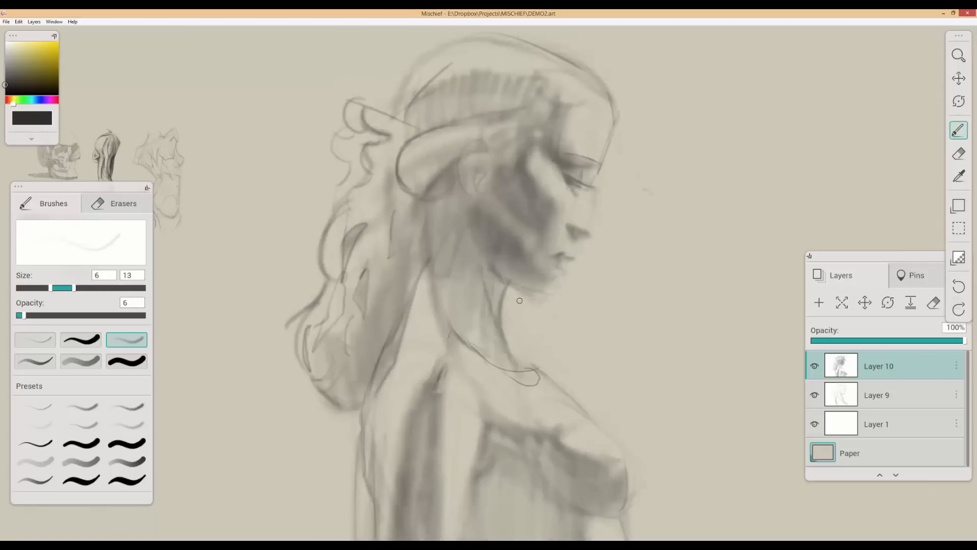
drag(507, 356, 542, 329)
scroll(542, 329, down, 1)
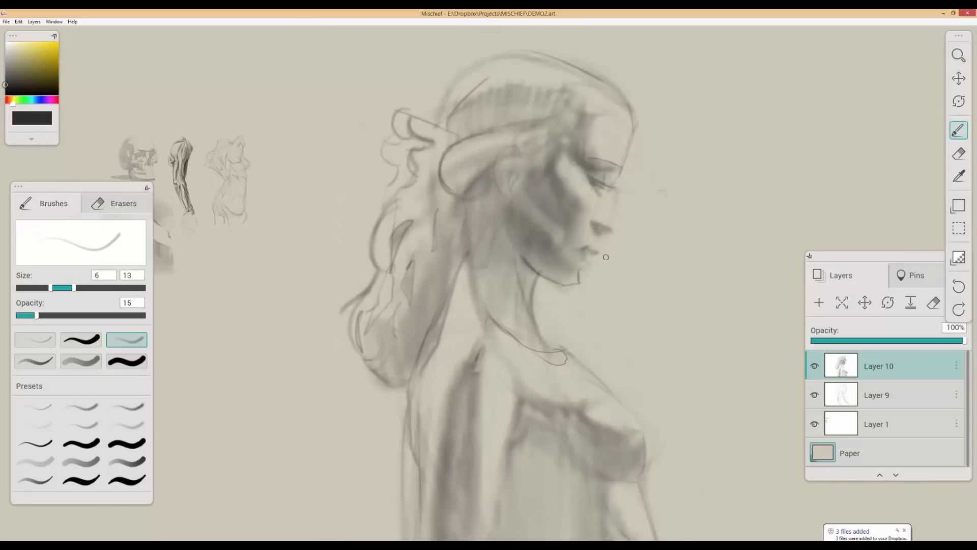
Step: Darken the nose, lips and chin of the profile at opacity 15
scroll(589, 232, up, 4)
key(bracketright)
key(bracketright)
key(bracketright)
drag(598, 196, 636, 217)
drag(590, 247, 604, 257)
key(bracketleft)
scroll(590, 270, down, 3)
scroll(590, 270, up, 1)
Step: Sharpen the forehead and brow line of the profile and reduce the brush to size 8
mouse_move(610, 160)
mouse_down()
mouse_move(604, 249)
mouse_move(614, 269)
mouse_up()
key(bracketleft)
key(bracketleft)
key(bracketleft)
key(bracketleft)
key(bracketleft)
key(bracketleft)
key(bracketright)
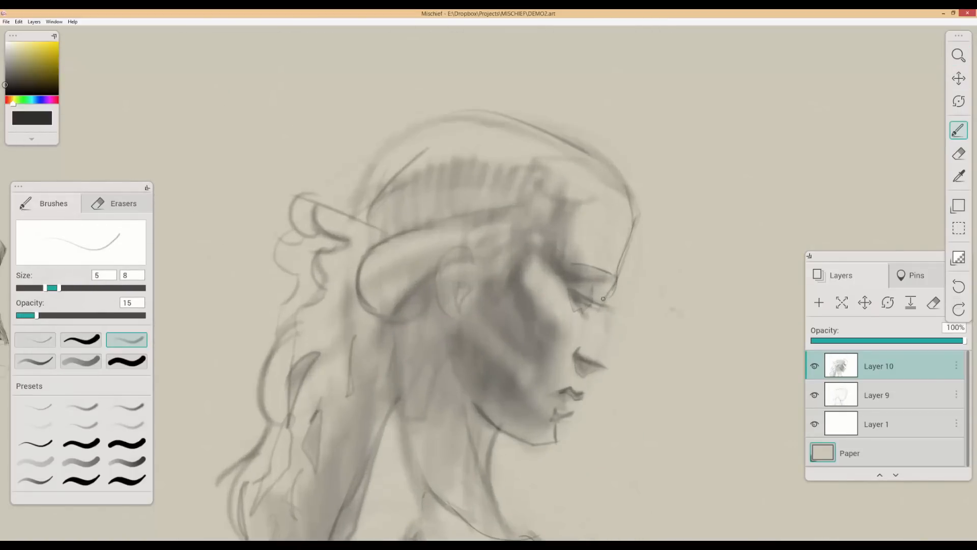
Step: Darken the hair and neck behind the jaw with a size 34 brush at opacity 15
scroll(611, 275, down, 4)
drag(661, 334, 569, 234)
scroll(476, 207, up, 2)
drag(477, 207, 494, 240)
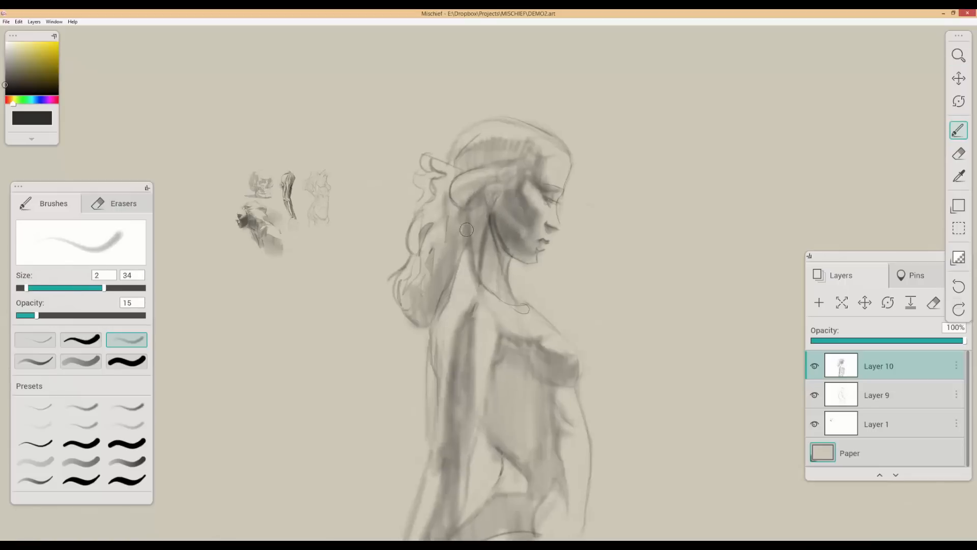
mouse_move(475, 212)
mouse_down()
mouse_move(556, 140)
mouse_move(496, 219)
mouse_move(516, 305)
mouse_up()
key(bracketright)
key(bracketright)
Step: Strengthen the neck, hair and shoulder edges with a smaller brush
key(bracketleft)
key(bracketleft)
key(bracketleft)
key(bracketleft)
key(bracketleft)
key(bracketleft)
key(bracketleft)
key(bracketleft)
drag(524, 214, 509, 251)
drag(519, 275, 441, 244)
Step: Define the front and back edges of the hanging arm down to the elbow with a size 16 brush
key(bracketright)
key(bracketright)
key(bracketright)
key(bracketright)
drag(471, 350, 459, 288)
drag(435, 277, 422, 356)
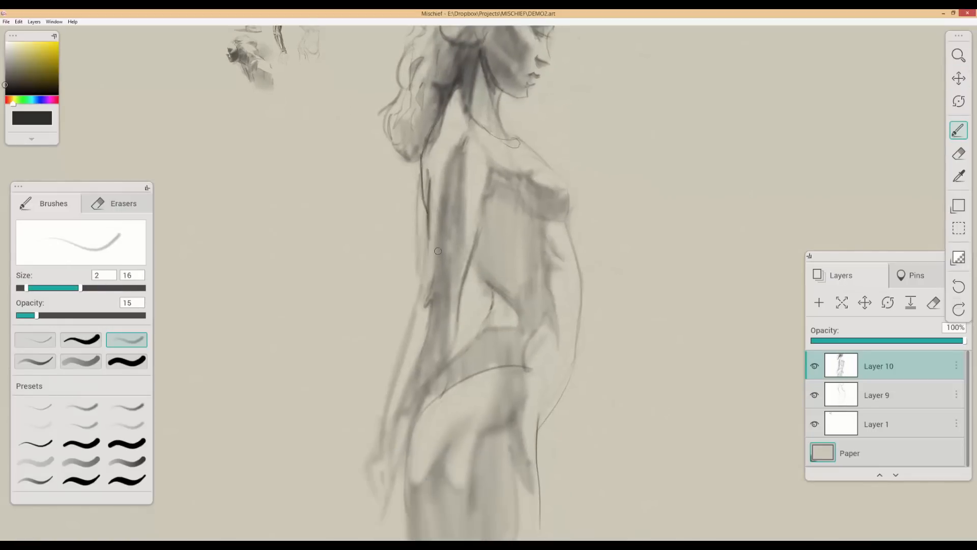
drag(439, 249, 438, 236)
drag(455, 267, 448, 300)
Step: Darken the edge of the waist between the arm and the hip
key(bracketright)
key(bracketright)
drag(467, 254, 492, 282)
scroll(523, 199, up, 1)
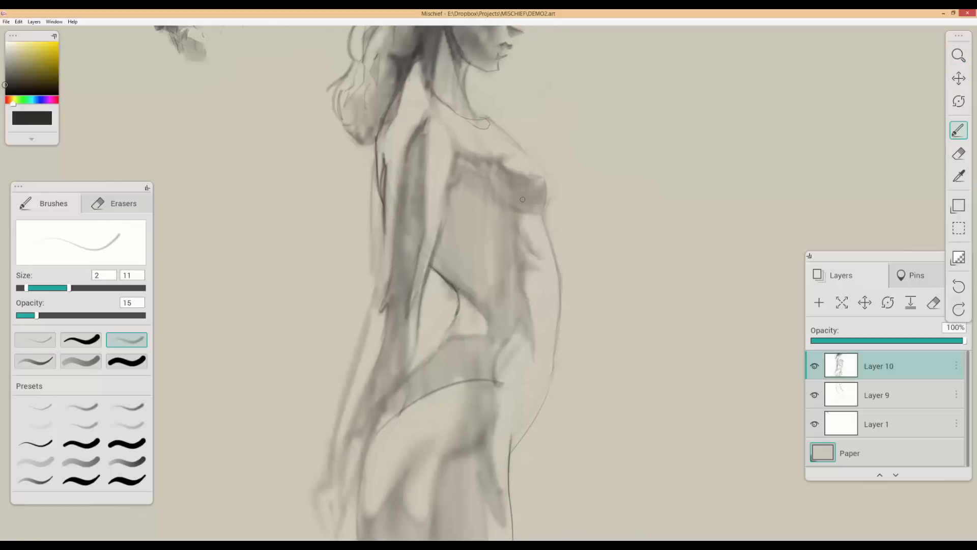
Step: Shade the side of the figure's torso below the chest with a larger brush
mouse_move(530, 209)
mouse_down()
mouse_move(545, 197)
mouse_move(602, 239)
mouse_up()
scroll(716, 248, down, 3)
scroll(570, 216, up, 3)
key(bracketright)
key(bracketright)
key(bracketright)
key(bracketright)
key(bracketright)
key(bracketright)
key(bracketright)
key(bracketright)
scroll(589, 306, down, 2)
scroll(656, 206, up, 2)
mouse_move(499, 204)
mouse_down()
mouse_move(536, 216)
mouse_move(486, 266)
mouse_up()
Step: Darken the rib area and the shadow between the arm and torso with a smaller brush
key(bracketleft)
key(bracketleft)
key(bracketleft)
key(bracketleft)
key(bracketleft)
key(bracketleft)
key(bracketleft)
key(bracketleft)
key(bracketleft)
key(bracketleft)
mouse_move(415, 243)
mouse_down()
mouse_move(454, 188)
mouse_move(457, 227)
mouse_up()
drag(455, 185, 463, 276)
Step: Deepen the shading along the hanging arm and across the shoulder and upper chest with a broader brush
scroll(330, 200, down, 3)
scroll(382, 305, up, 2)
key(bracketright)
key(bracketright)
key(bracketright)
key(bracketright)
key(bracketright)
drag(400, 266, 372, 328)
mouse_move(385, 124)
mouse_down()
mouse_move(376, 147)
mouse_move(437, 204)
mouse_move(486, 168)
mouse_up()
Step: Erase a small highlight at the front edge of the torso
key(bracketleft)
key(bracketleft)
key(bracketleft)
key(bracketleft)
key(bracketleft)
key(bracketleft)
scroll(437, 204, up, 2)
key(e)
drag(542, 228, 538, 250)
Step: Define the contour from the waist down to the hip with a finer brush
key(bracketleft)
key(bracketleft)
key(bracketleft)
key(bracketleft)
key(b)
mouse_move(494, 313)
mouse_down()
mouse_move(471, 219)
mouse_move(465, 402)
mouse_up()
Step: Darken the shadow at the waist with a slightly larger brush
scroll(485, 357, down, 2)
scroll(456, 287, up, 2)
key(bracketright)
key(bracketright)
key(bracketright)
drag(467, 280, 468, 315)
Step: Hatch diagonal shading strokes across the rib cage with a reduced brush size
key(bracketleft)
key(bracketleft)
key(bracketleft)
key(bracketleft)
key(bracketleft)
key(bracketleft)
scroll(440, 458, down, 3)
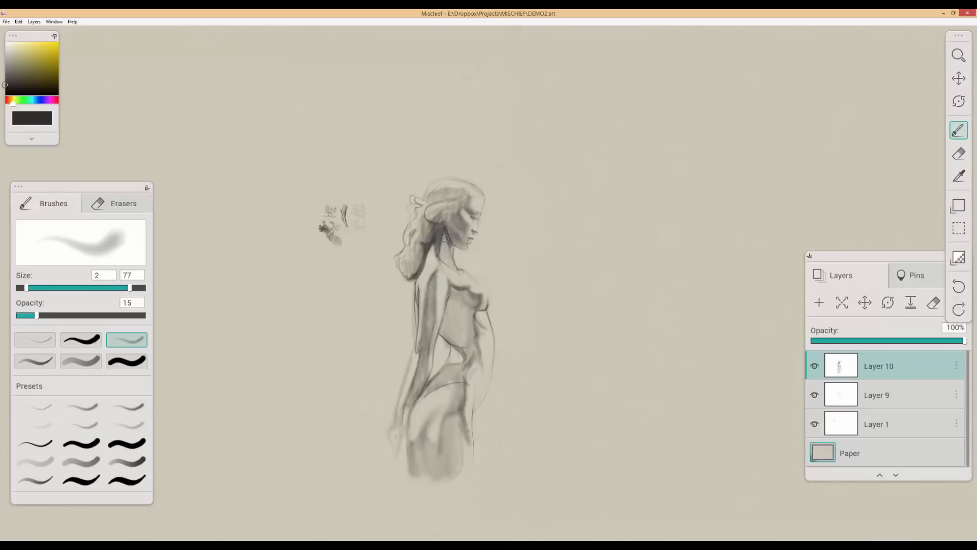
key(bracketleft)
key(bracketleft)
key(bracketleft)
key(bracketleft)
key(bracketleft)
drag(443, 336, 477, 298)
scroll(442, 384, up, 1)
drag(419, 328, 433, 291)
key(ctrl+z)
key(bracketright)
key(bracketright)
key(bracketright)
scroll(448, 181, up, 2)
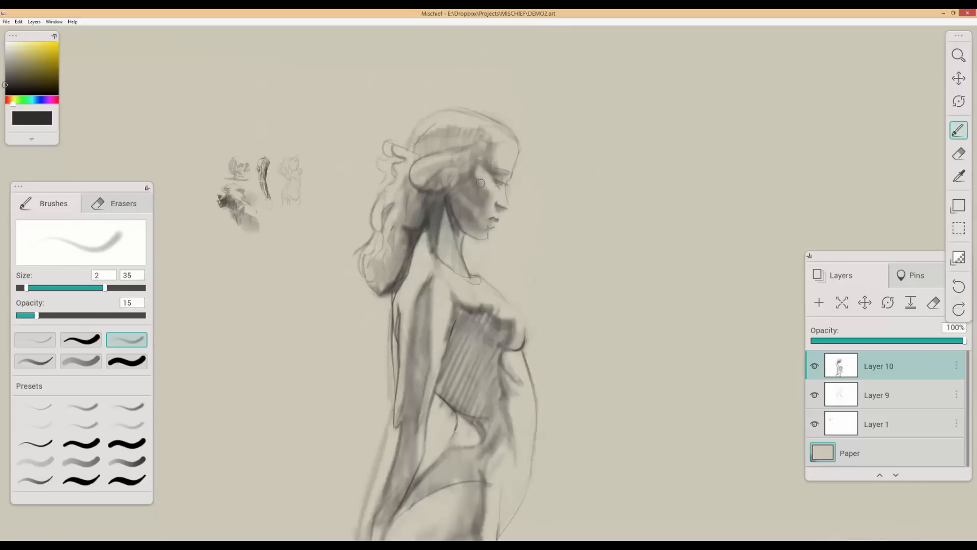
scroll(557, 145, down, 2)
Step: Merge the figure's layers down, then select the whole figure and scale it down
click(910, 302)
click(958, 228)
drag(410, 112, 617, 501)
drag(617, 502, 454, 194)
drag(432, 155, 380, 185)
Step: Place the female figure beside the headless torso sketch and add an empty layer above the studies
scroll(380, 185, up, 5)
mouse_move(458, 227)
mouse_down()
mouse_move(650, 183)
mouse_move(523, 268)
mouse_move(548, 265)
mouse_up()
scroll(649, 183, down, 2)
scroll(548, 265, up, 3)
drag(537, 356, 703, 230)
drag(592, 377, 550, 432)
drag(661, 239, 699, 350)
drag(446, 374, 456, 388)
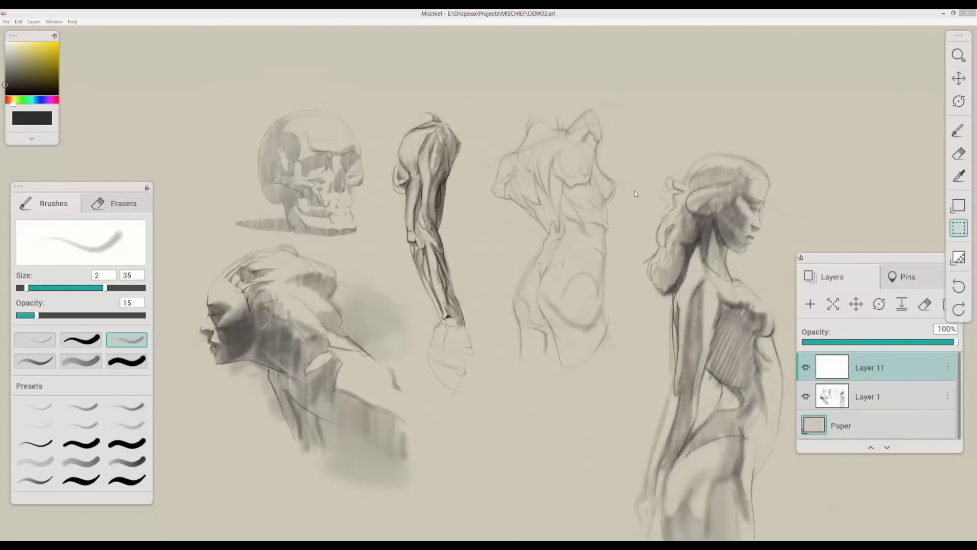
Step: Block in a faint hooded, cloaked figure in empty canvas space with a size 20 brush at opacity 5
click(636, 193)
scroll(635, 193, down, 5)
drag(593, 30, 488, 224)
key(b)
key(bracketleft)
key(bracketleft)
key(bracketleft)
key(comma)
key(comma)
drag(450, 140, 437, 175)
drag(387, 219, 362, 427)
drag(501, 255, 544, 448)
drag(212, 425, 351, 441)
scroll(412, 222, up, 1)
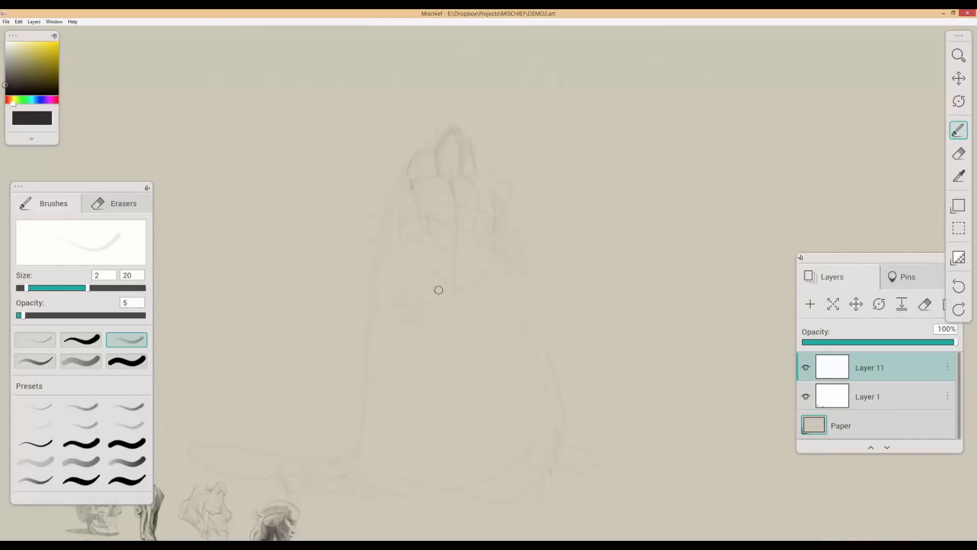
Step: Sketch the figure's outstretched arm and hand with a long sword blade pointing down and outward
drag(561, 315, 574, 322)
drag(571, 322, 693, 416)
drag(517, 234, 453, 191)
drag(371, 223, 403, 224)
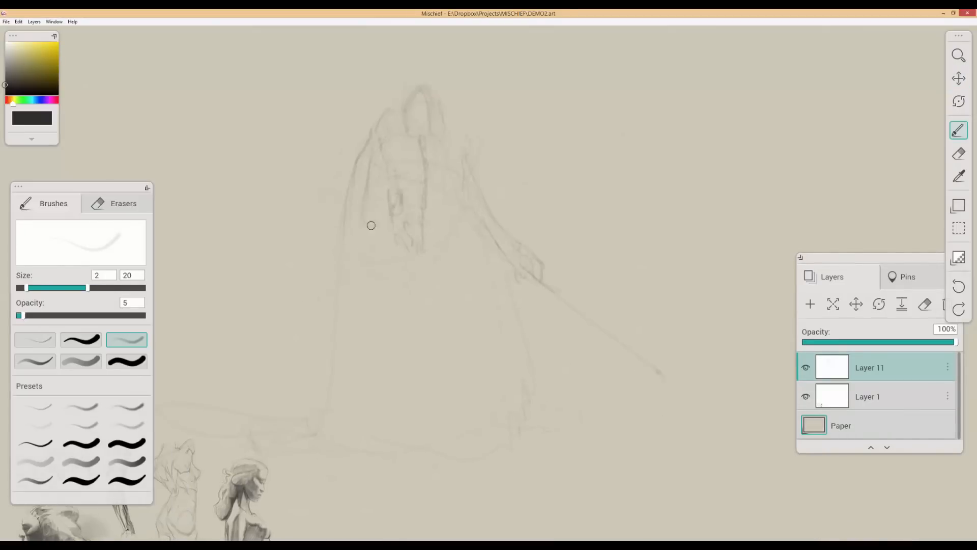
Step: Rough in the bent arm across the chest, the sword guard, the waist and the first leg
drag(356, 186, 390, 178)
drag(544, 274, 549, 265)
mouse_move(470, 238)
mouse_down()
mouse_move(501, 237)
mouse_move(510, 222)
mouse_up()
drag(412, 244, 441, 407)
drag(516, 288, 520, 305)
drag(462, 388, 435, 351)
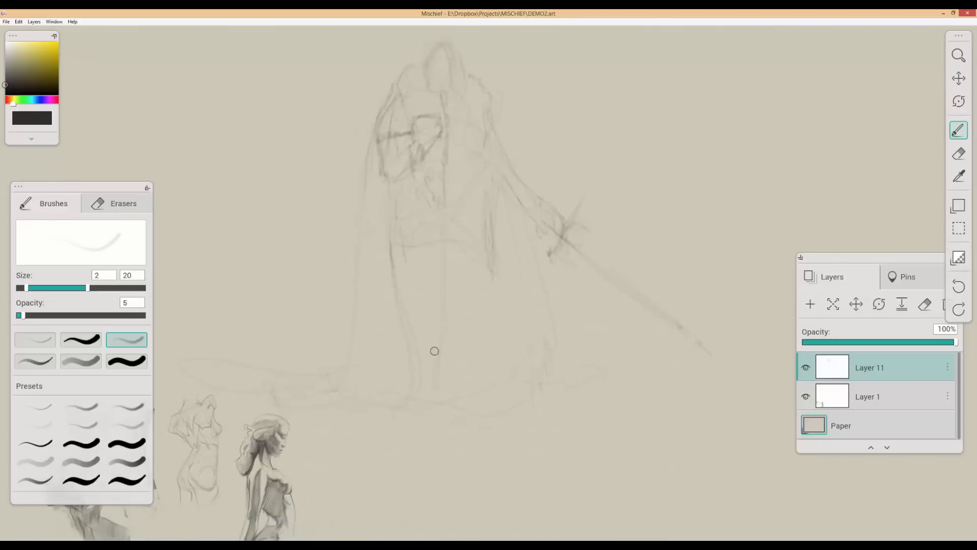
Step: Sketch the second leg, the long coat edge and the boots
drag(500, 288, 537, 416)
drag(402, 293, 479, 340)
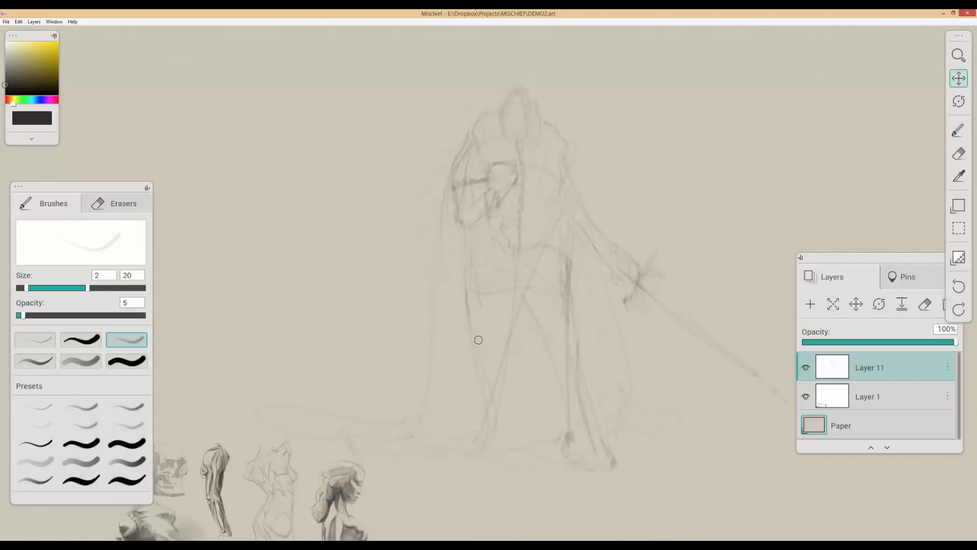
drag(506, 388, 475, 435)
scroll(482, 269, up, 1)
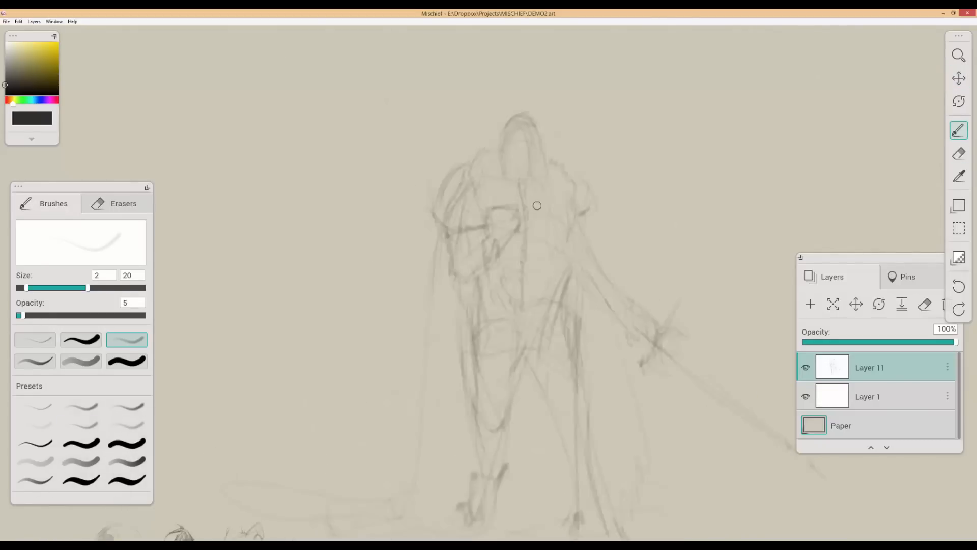
Step: Rough in the collar, the shoulder armour and the diagonal lines across the chest
drag(520, 290, 520, 321)
drag(584, 215, 595, 258)
right_click(593, 246)
drag(529, 213, 585, 219)
drag(567, 185, 582, 208)
drag(602, 177, 595, 286)
Step: Lower the opacity of the rough sketch layer and add a new layer above it
drag(956, 342, 863, 342)
click(810, 304)
Step: Draw the frowning eyebrows on the new layer with a size 8 brush at opacity 14
key(bracketleft)
scroll(436, 136, up, 4)
drag(514, 161, 506, 188)
scroll(465, 166, up, 2)
drag(460, 148, 507, 151)
drag(489, 159, 504, 156)
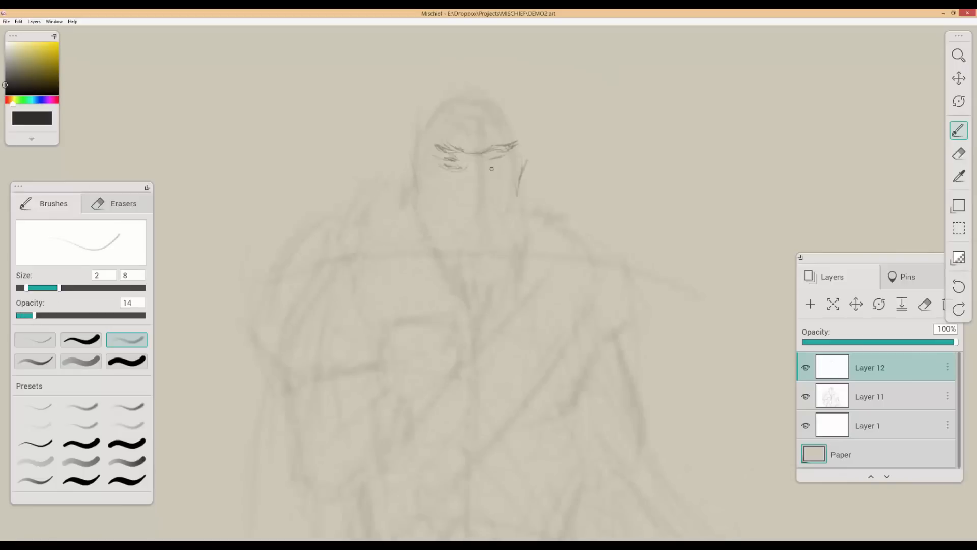
Step: Draw the dark eyes, the base of the nose and the cheek lines of the face
mouse_move(465, 187)
mouse_down()
mouse_move(539, 205)
mouse_move(536, 184)
mouse_up()
mouse_move(555, 211)
mouse_down()
mouse_move(619, 198)
mouse_move(595, 222)
mouse_up()
mouse_move(607, 202)
mouse_down()
mouse_move(621, 200)
mouse_move(569, 216)
mouse_move(598, 262)
mouse_up()
scroll(595, 254, down, 3)
scroll(605, 209, up, 3)
scroll(597, 269, down, 1)
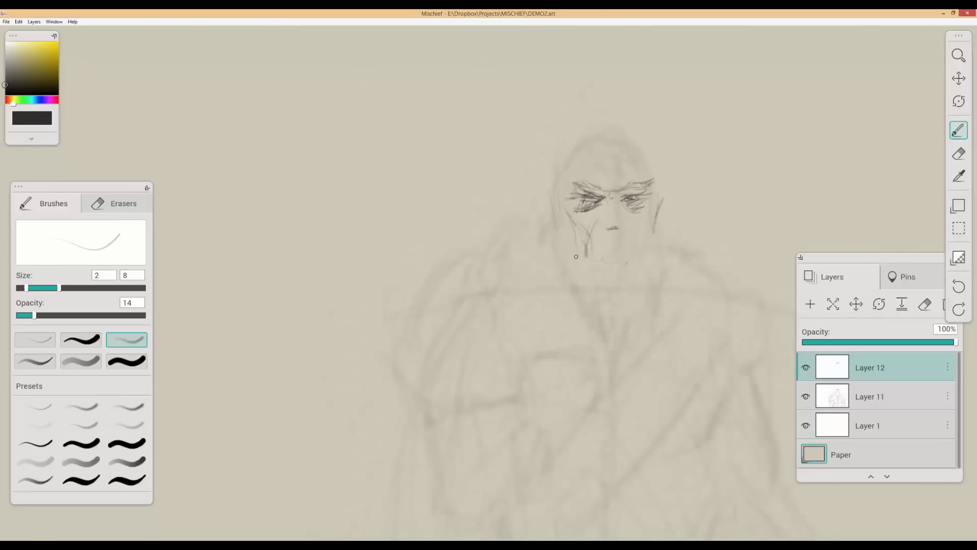
Step: Outline the bald top of the head and draw the moustache, mouth and long beard edge
scroll(582, 286, up, 2)
drag(567, 152, 609, 119)
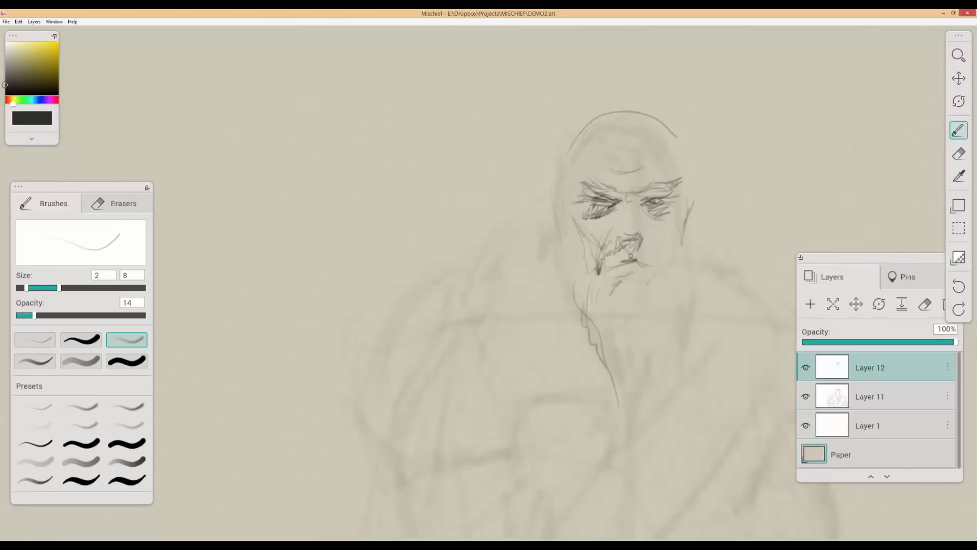
drag(638, 251, 662, 267)
drag(585, 245, 625, 371)
drag(625, 372, 523, 320)
Step: Add curling hair locks beside the face and extend both sides of the beard down to its tip
mouse_move(585, 295)
mouse_down()
mouse_move(563, 370)
mouse_move(552, 347)
mouse_up()
drag(524, 381, 537, 447)
drag(552, 139, 568, 264)
scroll(567, 263, up, 1)
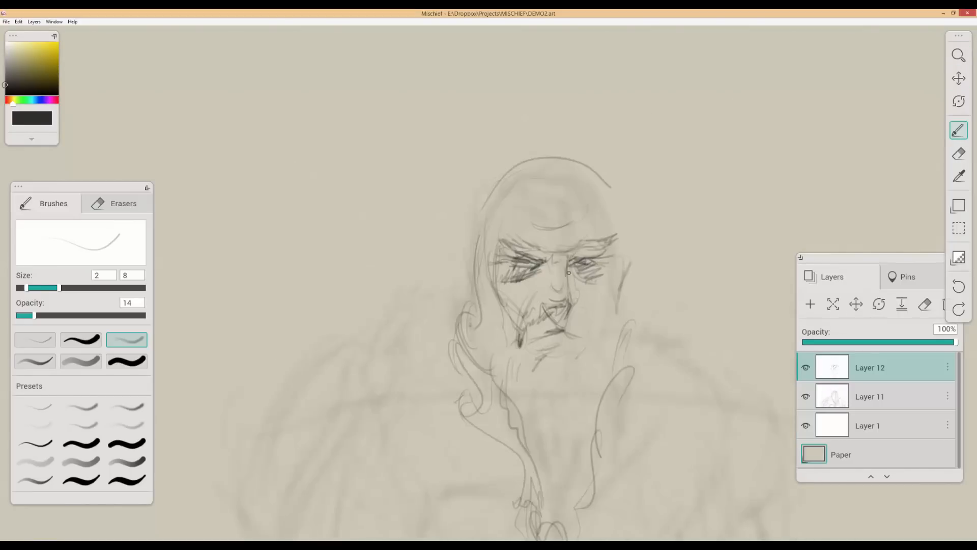
Step: Add strokes around the mouth and cheek and define the side of the bearded head
drag(559, 339, 590, 363)
scroll(590, 362, down, 1)
drag(513, 294, 502, 272)
drag(630, 324, 592, 180)
scroll(592, 180, down, 3)
scroll(539, 175, up, 4)
Step: Sketch the fur collar around the neck and shoulders, undoing and redrawing one stray stroke
scroll(680, 141, down, 5)
mouse_move(490, 408)
mouse_down()
mouse_move(484, 314)
mouse_move(461, 390)
mouse_up()
scroll(571, 160, up, 3)
drag(605, 149, 570, 162)
key(ctrl+z)
scroll(575, 146, up, 2)
mouse_move(610, 101)
mouse_down()
mouse_move(574, 146)
mouse_move(646, 159)
mouse_move(566, 154)
mouse_up()
scroll(645, 160, down, 3)
Step: Outline the short cape from the shoulder to its pointed elbow edge and back in towards the waist
drag(555, 299, 563, 301)
drag(551, 235, 557, 255)
drag(615, 152, 645, 182)
drag(645, 186, 662, 214)
drag(644, 187, 616, 233)
scroll(613, 208, up, 2)
drag(538, 309, 536, 321)
Step: Sketch the animal head hanging from the fur and the long outer edges of the cloak
drag(512, 201, 563, 152)
scroll(566, 192, down, 2)
drag(654, 204, 636, 213)
mouse_move(502, 222)
mouse_down()
mouse_move(514, 237)
mouse_move(517, 224)
mouse_up()
mouse_move(621, 203)
mouse_down()
mouse_move(610, 220)
mouse_move(623, 206)
mouse_up()
drag(461, 174, 461, 197)
key(e)
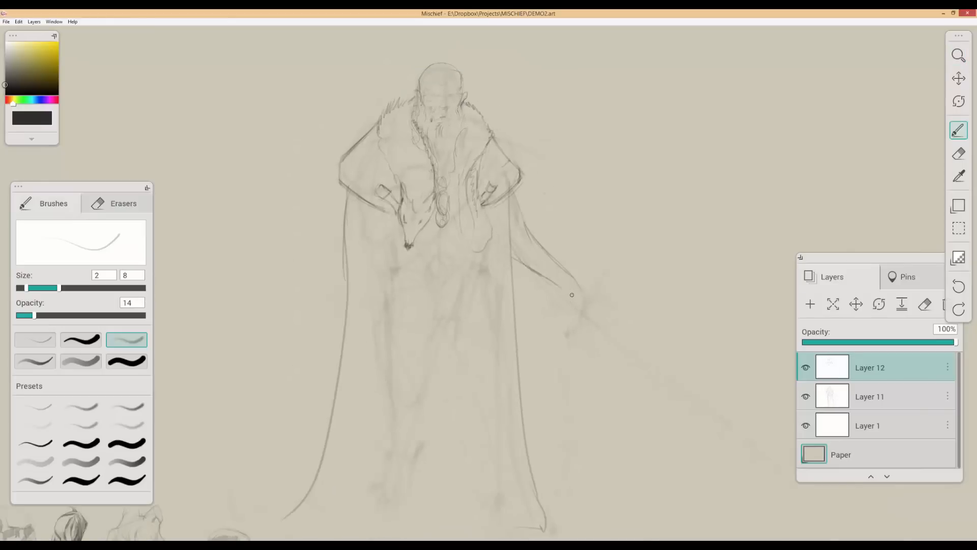
Step: Draw the trailing sleeve fold that sweeps out beside the cloak, down to its end
drag(572, 294, 558, 291)
drag(470, 204, 500, 253)
mouse_move(507, 206)
mouse_down()
mouse_move(557, 305)
mouse_move(588, 322)
mouse_up()
scroll(529, 254, down, 2)
scroll(532, 239, up, 2)
scroll(575, 316, down, 2)
scroll(560, 288, up, 2)
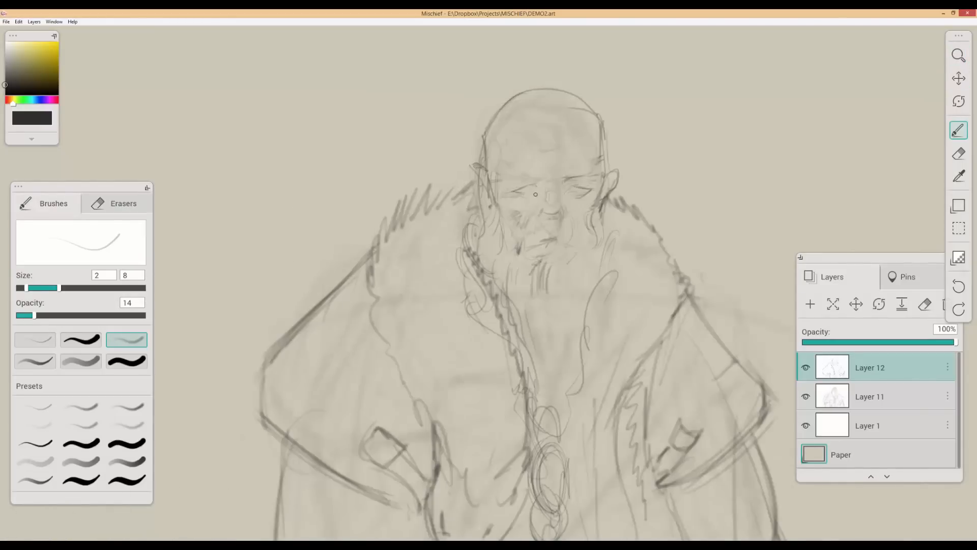
Step: Redraw the eyes, brow and forehead lines and darken the moustache
scroll(515, 235, up, 2)
drag(544, 227, 512, 255)
drag(555, 179, 562, 201)
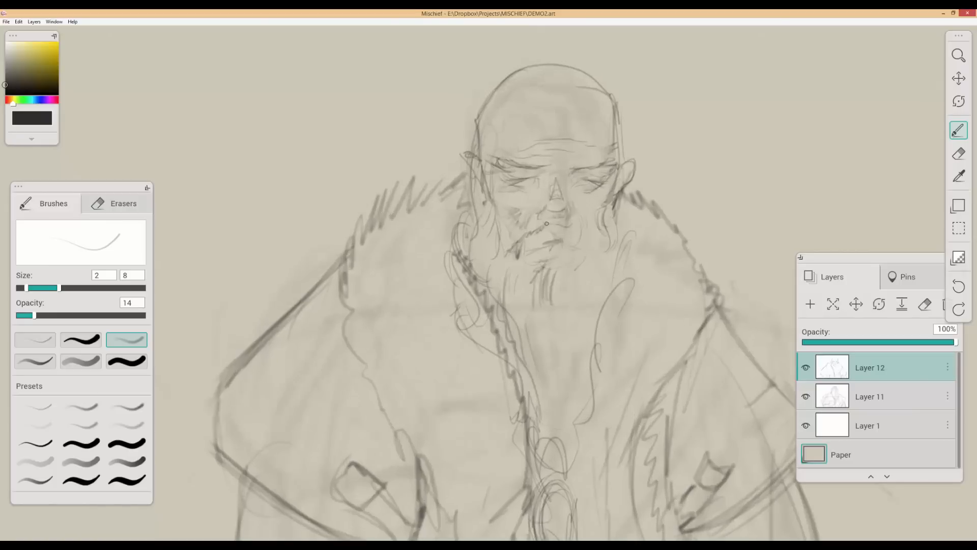
Step: Erase excess lines around the head and rework the face with light brush strokes
scroll(619, 254, down, 4)
key(e)
drag(575, 144, 531, 190)
scroll(631, 191, down, 2)
scroll(571, 191, up, 2)
key(b)
scroll(571, 190, up, 5)
scroll(575, 240, down, 8)
key(e)
key(b)
Step: Erase the old strokes around the mouth and draw a long drooping moustache across the beard
scroll(580, 244, up, 7)
key(e)
drag(599, 242, 557, 289)
key(b)
key(e)
key(b)
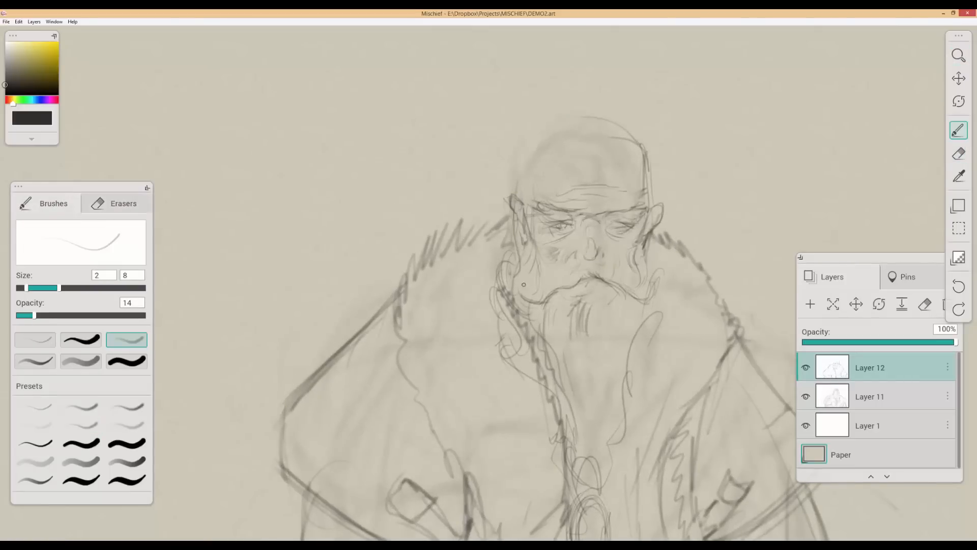
Step: Curl both moustache tips and sharpen the eyes, nose and beard edge beneath them
scroll(583, 345, down, 2)
drag(564, 305, 587, 339)
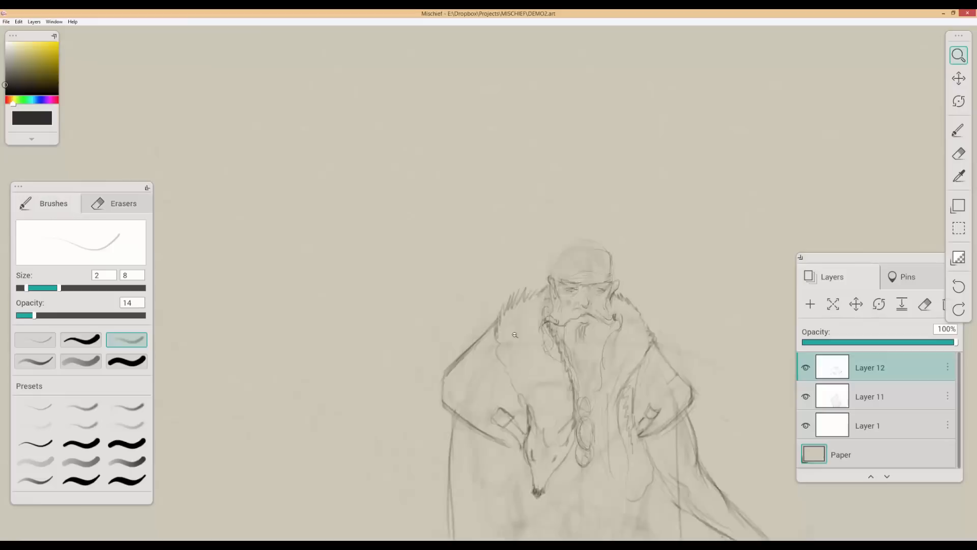
scroll(640, 285, up, 5)
drag(641, 285, 667, 283)
drag(539, 281, 567, 274)
mouse_move(628, 282)
mouse_down()
mouse_move(643, 287)
mouse_move(632, 292)
mouse_move(630, 200)
mouse_up()
scroll(636, 290, down, 1)
scroll(630, 201, down, 1)
scroll(590, 274, down, 2)
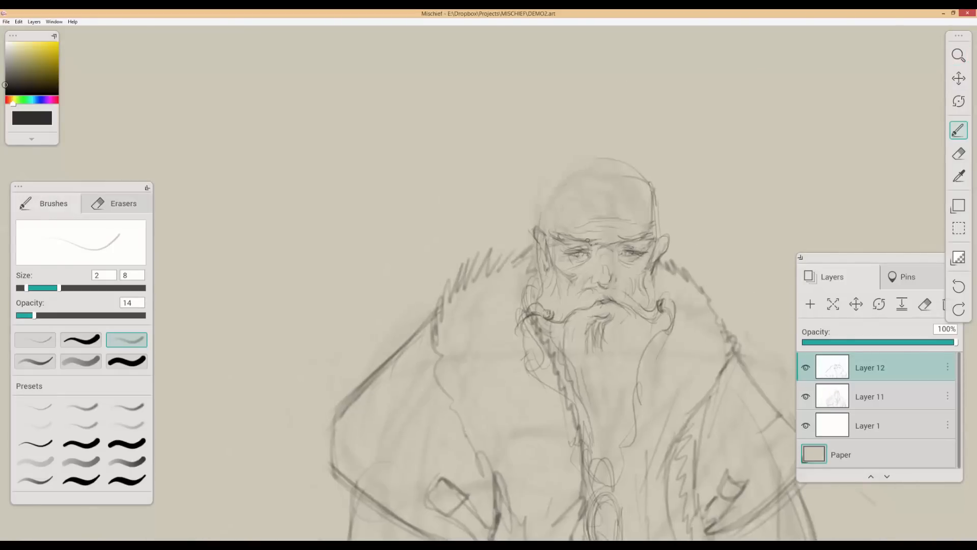
Step: Redraw the rounded outline of the bald head above the brow
drag(545, 201, 629, 157)
scroll(624, 246, down, 1)
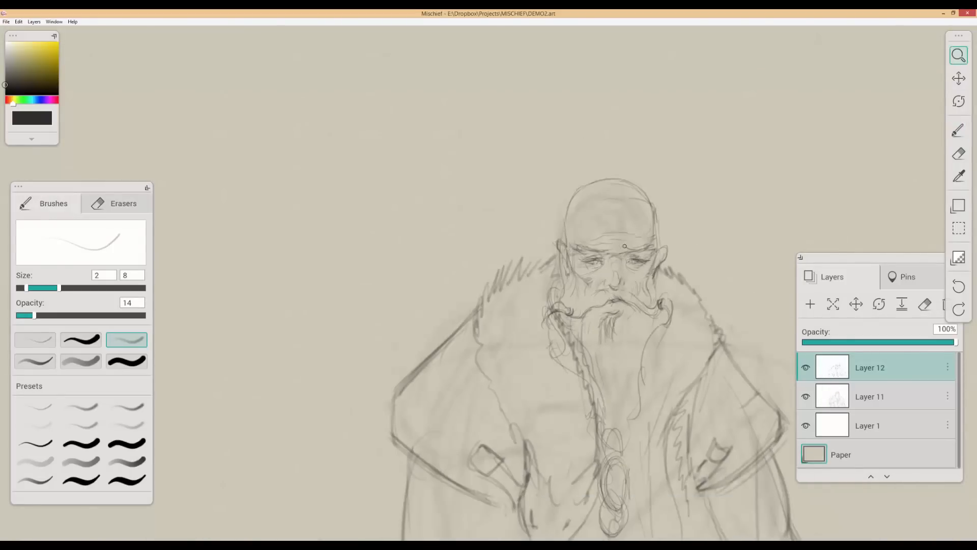
scroll(651, 245, down, 3)
scroll(682, 275, up, 3)
scroll(560, 259, down, 2)
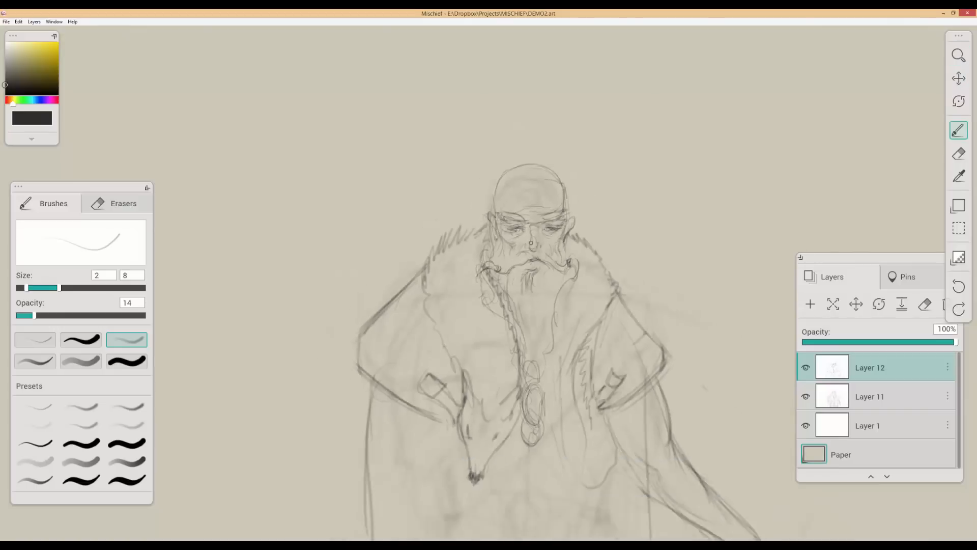
Step: Clean up the beard and extend the linked braid down the chest to a thin tip
mouse_move(502, 246)
mouse_down()
mouse_move(495, 223)
mouse_move(503, 278)
mouse_up()
key(e)
key(b)
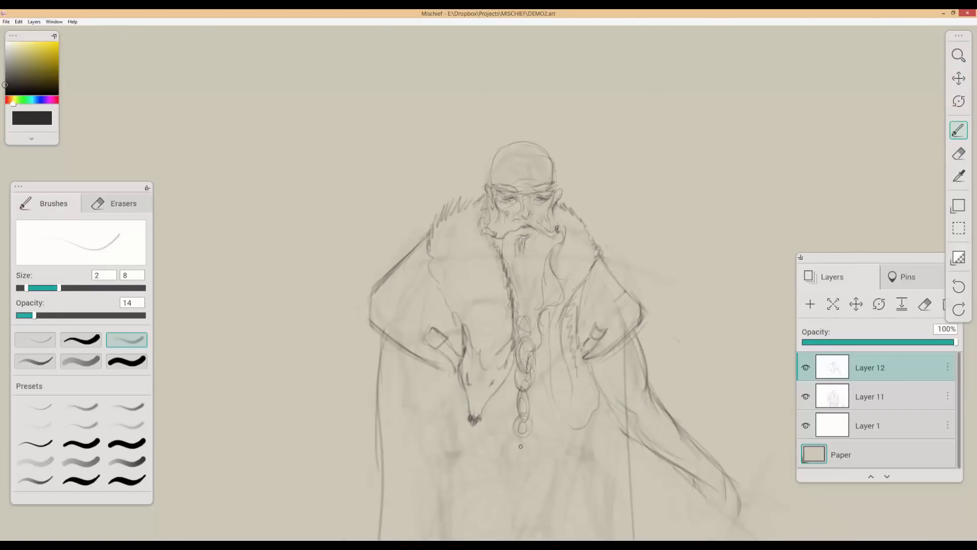
drag(520, 446, 518, 483)
Step: Rework the beard edge and the hair beside the face, erasing excess lines
drag(548, 141, 542, 100)
scroll(509, 122, up, 3)
scroll(508, 153, down, 4)
mouse_move(493, 235)
mouse_down()
mouse_move(493, 170)
mouse_move(459, 208)
mouse_up()
key(e)
key(b)
scroll(509, 153, up, 3)
scroll(571, 85, down, 2)
scroll(586, 68, up, 2)
Step: Reduce the brush to size 6 and refine the fur collar's edge and the cape's lower folds
key(bracketleft)
key(bracketleft)
key(bracketleft)
scroll(586, 68, down, 4)
drag(586, 68, 534, 73)
drag(525, 279, 445, 249)
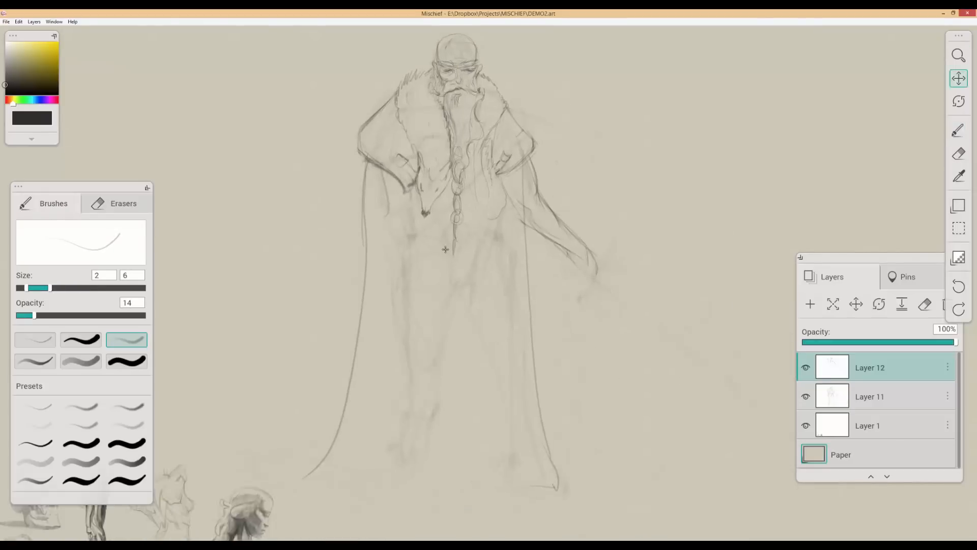
Step: Draw the pointed fur trim hanging beside the braid and erase the lines overlapping it
key(b)
scroll(445, 250, down, 1)
scroll(506, 209, up, 3)
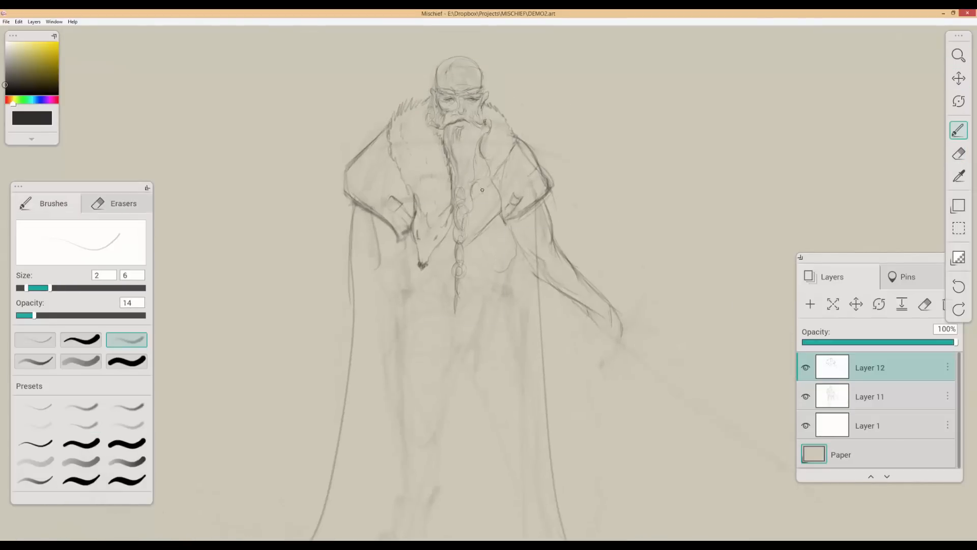
key(e)
drag(494, 220, 478, 212)
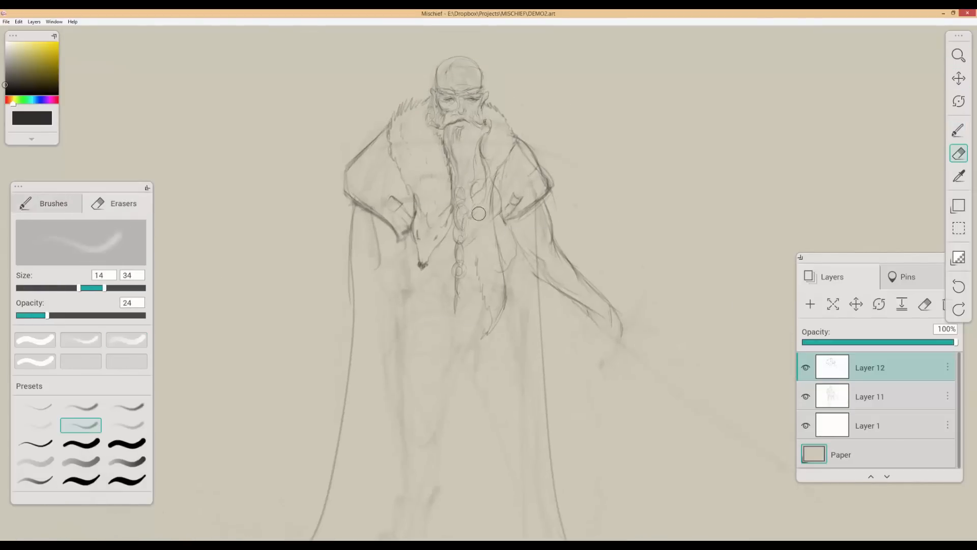
key(b)
Step: Rework the fur around the hanging animal head and add a buttoned pouch at the waist
scroll(397, 255, up, 3)
mouse_move(407, 286)
mouse_down()
mouse_move(489, 224)
mouse_move(418, 239)
mouse_up()
scroll(434, 275, down, 3)
scroll(387, 275, up, 2)
key(e)
drag(428, 298, 469, 272)
key(b)
scroll(385, 308, down, 2)
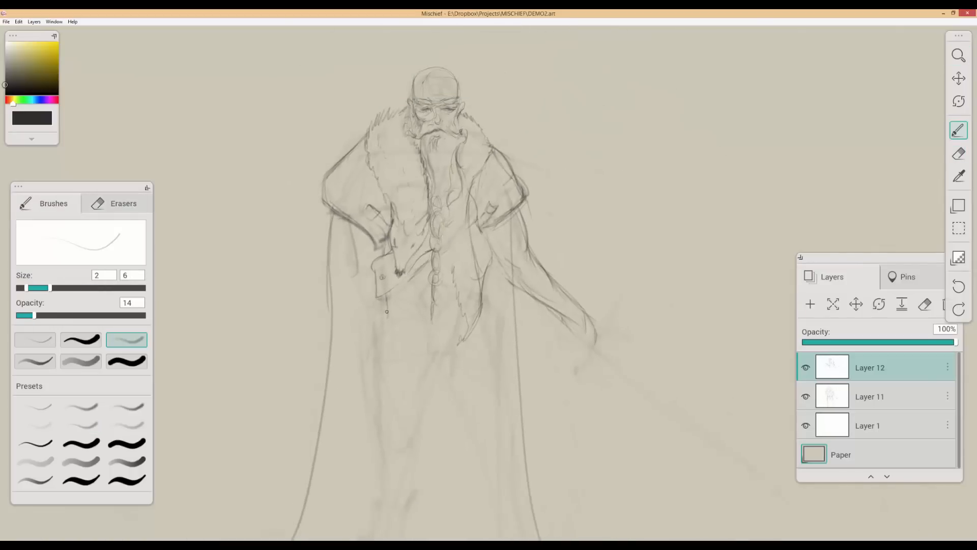
Step: Sketch the legs beneath the open cloak and the rounded belt shapes below the waist pouch
scroll(393, 418, down, 4)
scroll(380, 216, up, 4)
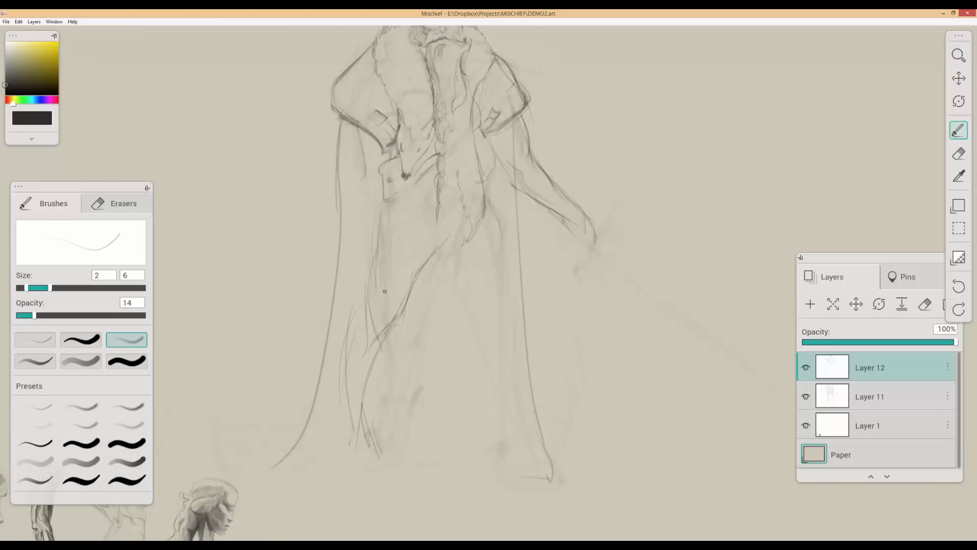
scroll(485, 234, down, 4)
scroll(449, 235, up, 3)
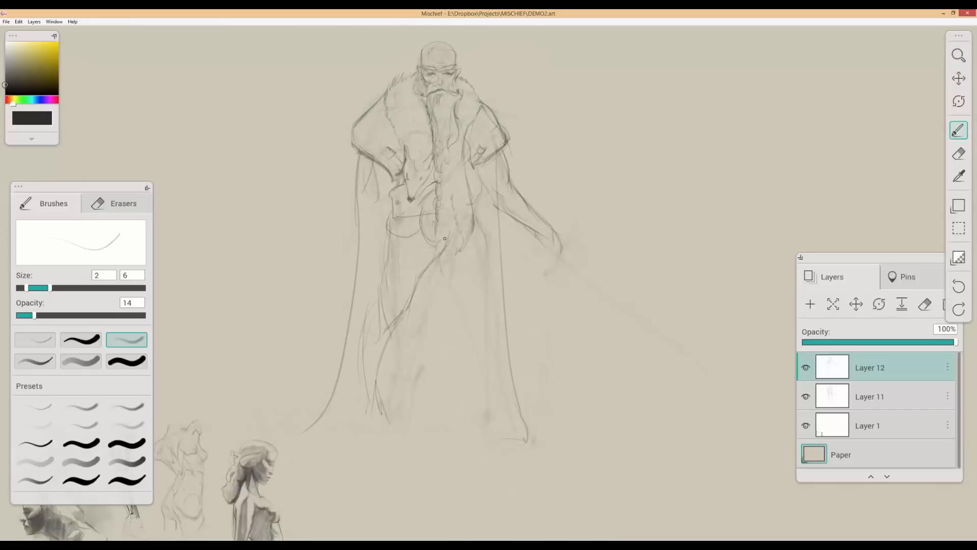
scroll(482, 409, down, 2)
scroll(402, 83, up, 3)
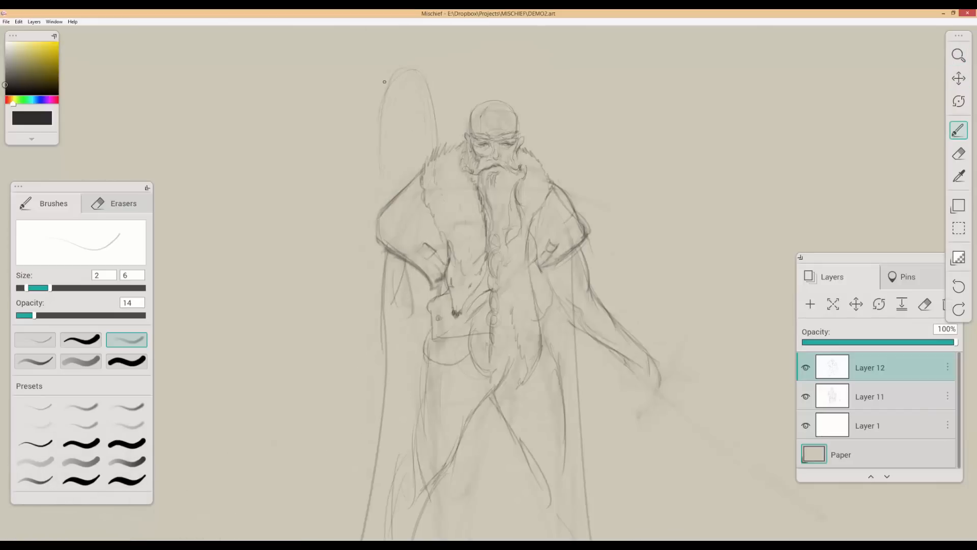
Step: Try an owl-like head above the figure's shoulder and erase it again with a larger eraser
scroll(394, 150, up, 5)
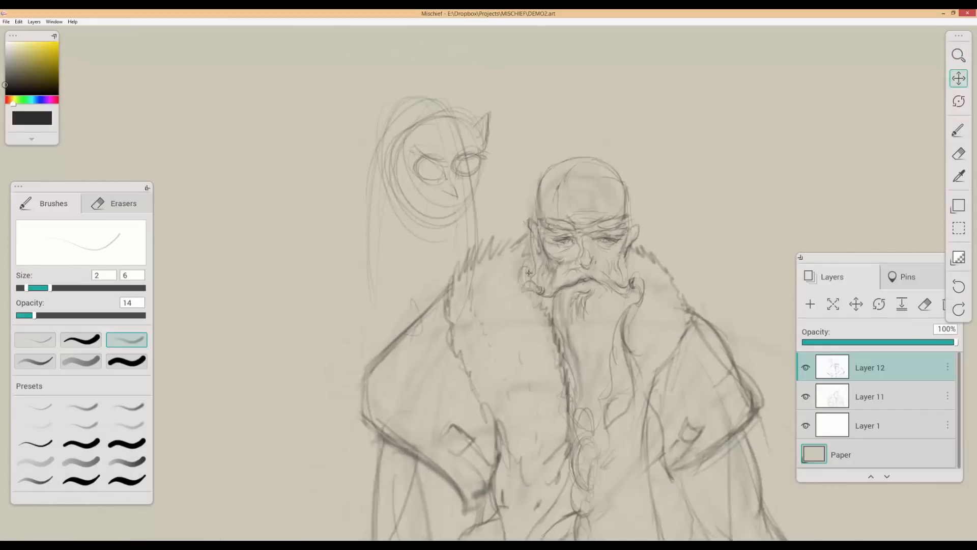
scroll(535, 217, down, 1)
scroll(485, 118, up, 1)
drag(480, 124, 521, 226)
scroll(391, 199, up, 1)
scroll(381, 188, down, 4)
key(e)
drag(418, 138, 391, 135)
key(])
key(])
key(b)
Step: Try a large double-ringed round shield shape beside the cloak
scroll(397, 285, down, 2)
scroll(376, 300, up, 2)
mouse_move(398, 263)
mouse_down()
mouse_move(516, 208)
mouse_move(464, 347)
mouse_up()
scroll(488, 295, down, 2)
Step: Draw a long feathered arrow stuck in the shoulder and a second shorter arrow below it
scroll(432, 180, up, 3)
scroll(611, 199, up, 2)
drag(418, 266, 600, 136)
drag(586, 141, 603, 105)
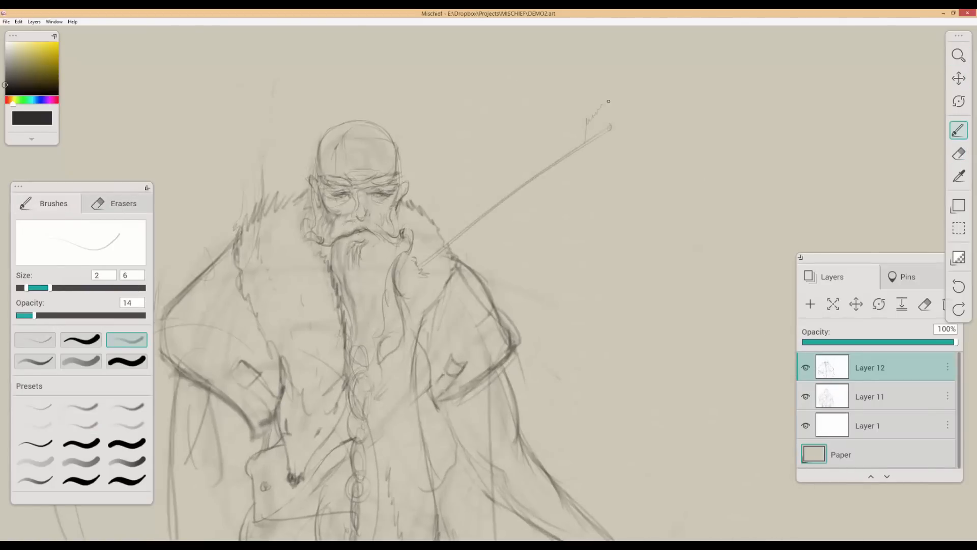
scroll(608, 168, up, 1)
drag(441, 326, 550, 286)
drag(439, 311, 448, 372)
scroll(469, 281, down, 4)
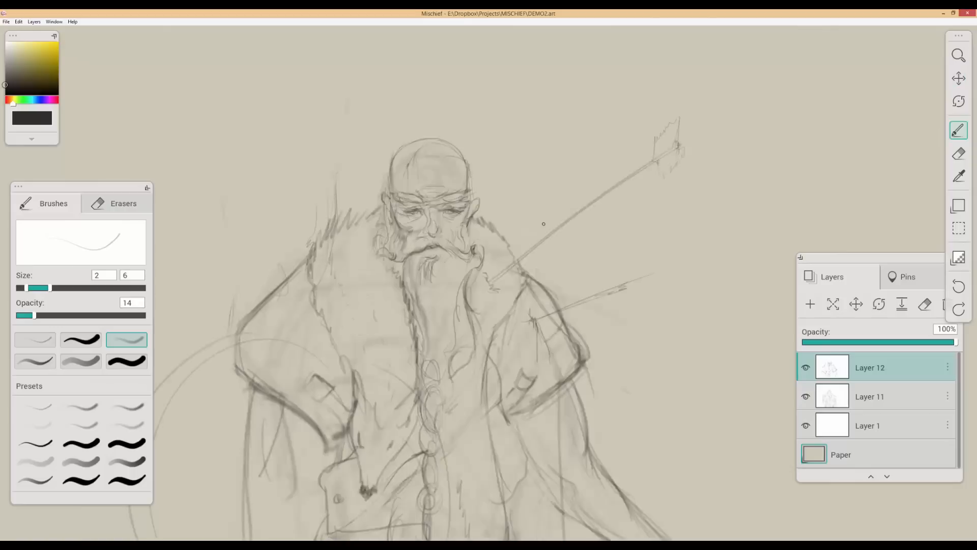
Step: Erase the round shield lines and the trailing sleeve fold beside the cloak
key(e)
drag(509, 362, 397, 290)
key(b)
drag(552, 225, 611, 310)
key(e)
drag(547, 331, 530, 236)
Step: Draw the cloak's side folds and complete the legs down to the feet
key(b)
drag(542, 201, 574, 245)
drag(563, 222, 541, 292)
scroll(540, 341, down, 3)
scroll(517, 387, up, 3)
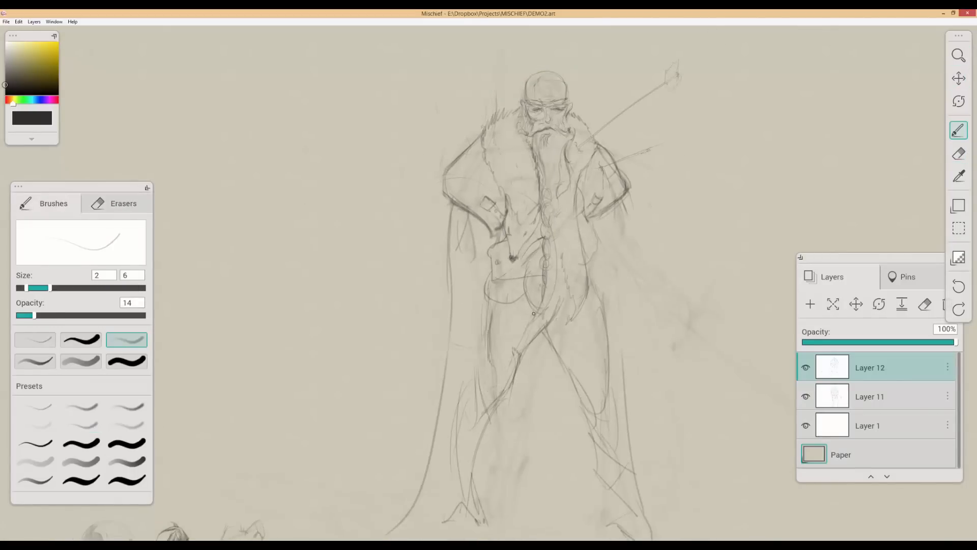
Step: Enlarge the brush to size 14 and strengthen the outlines of the cape, cloak and legs
scroll(521, 302, down, 2)
key(])
drag(381, 488, 499, 461)
scroll(418, 486, up, 2)
drag(507, 368, 498, 463)
key(space)
drag(525, 403, 488, 464)
drag(422, 157, 426, 227)
Step: Erase lines along the cloak's lower side and darken the opposite cloak and leg edges
key(e)
drag(577, 346, 610, 521)
key(b)
drag(437, 397, 432, 467)
scroll(471, 235, up, 3)
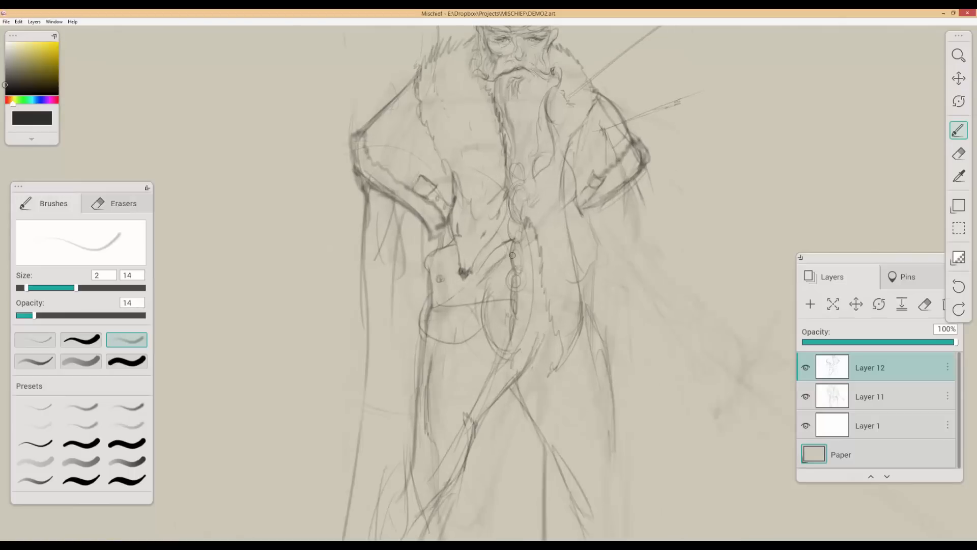
Step: Soften the hanging fur trim and shoulder lines with the eraser and add fresh brush strokes to the figure
key(e)
drag(593, 289, 534, 395)
drag(420, 116, 431, 71)
key(b)
scroll(468, 128, down, 3)
drag(458, 214, 460, 239)
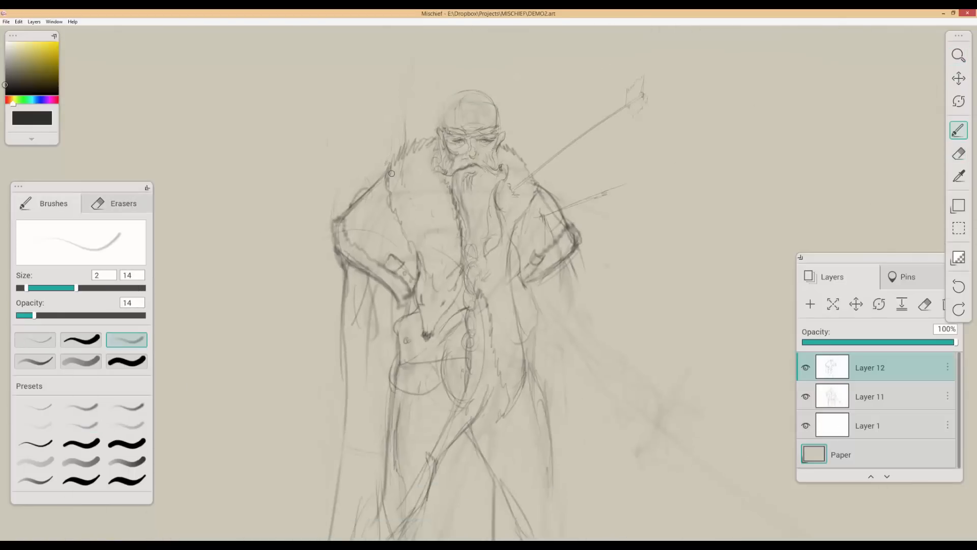
Step: Draw round studs on both sleeves and darken the cloak's shoulder, elbow and cuff edges
drag(375, 208, 369, 228)
mouse_move(341, 239)
mouse_down()
mouse_move(391, 276)
mouse_move(405, 239)
mouse_up()
drag(438, 272, 438, 293)
drag(693, 254, 694, 279)
drag(442, 283, 285, 193)
drag(269, 155, 264, 196)
drag(299, 228, 317, 228)
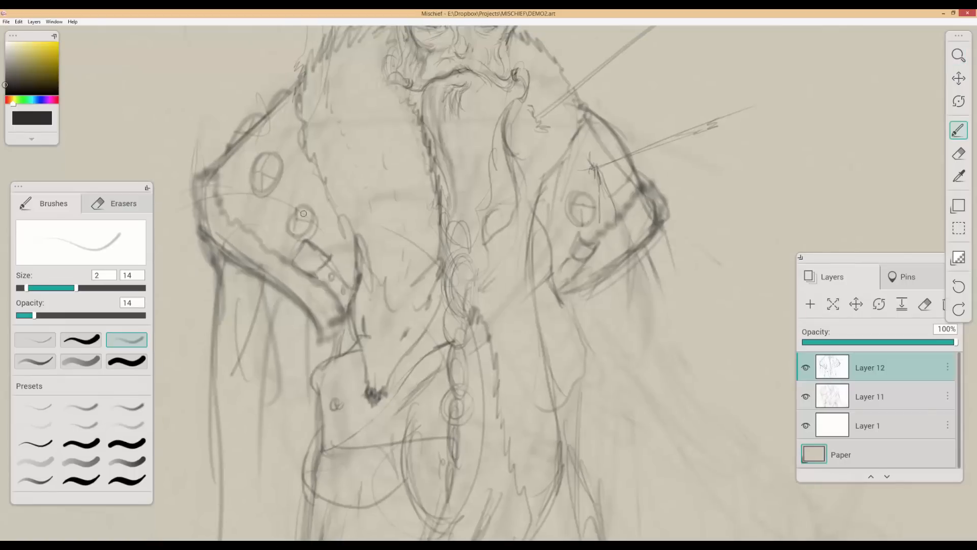
Step: Darken the fur trim's inner edge and sleeve buckle and draw the curled moustache end
drag(325, 278, 377, 345)
drag(362, 248, 381, 286)
drag(426, 264, 411, 298)
mouse_move(411, 354)
mouse_down()
mouse_move(363, 307)
mouse_move(418, 270)
mouse_up()
drag(369, 178, 337, 219)
mouse_move(412, 204)
mouse_down()
mouse_move(458, 254)
mouse_move(511, 239)
mouse_up()
drag(543, 239, 574, 227)
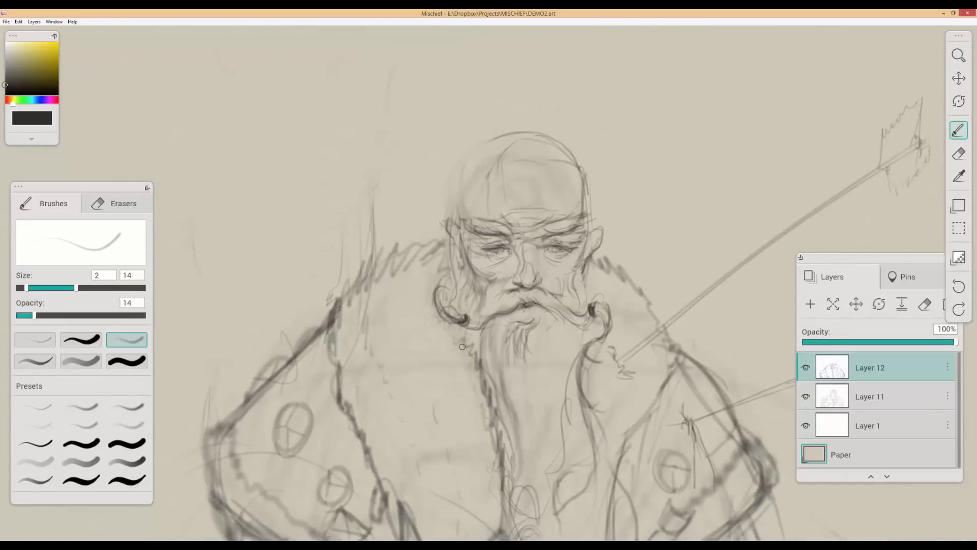
Step: Refine the beard's side locks and strengthen the cloak's opening edge beside the beard
scroll(589, 228, down, 2)
scroll(538, 263, down, 3)
drag(538, 263, 501, 136)
scroll(529, 168, up, 2)
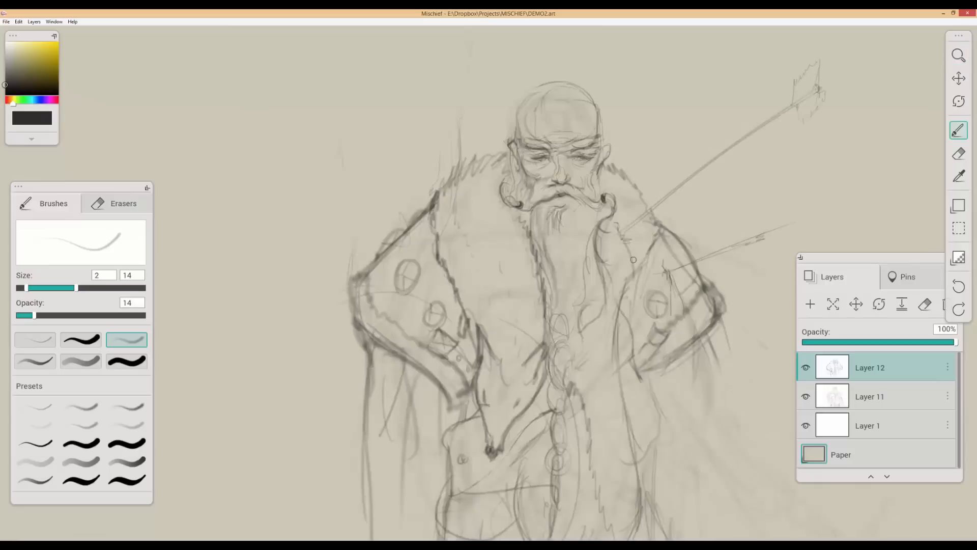
scroll(549, 194, up, 2)
scroll(625, 195, up, 2)
drag(665, 186, 649, 222)
scroll(585, 229, down, 3)
drag(585, 229, 530, 133)
drag(577, 257, 590, 291)
scroll(507, 91, up, 3)
drag(584, 113, 614, 133)
Step: Darken the fur trim and pouch edge on the coat's front and soften the sleeve's outer edge with the eraser
scroll(519, 176, down, 3)
scroll(509, 173, down, 3)
drag(541, 86, 597, 92)
drag(511, 306, 486, 272)
scroll(487, 272, down, 2)
scroll(504, 232, up, 2)
mouse_move(556, 197)
mouse_down()
mouse_move(571, 249)
mouse_move(541, 315)
mouse_up()
key(e)
drag(394, 171, 359, 211)
scroll(349, 211, up, 1)
key(b)
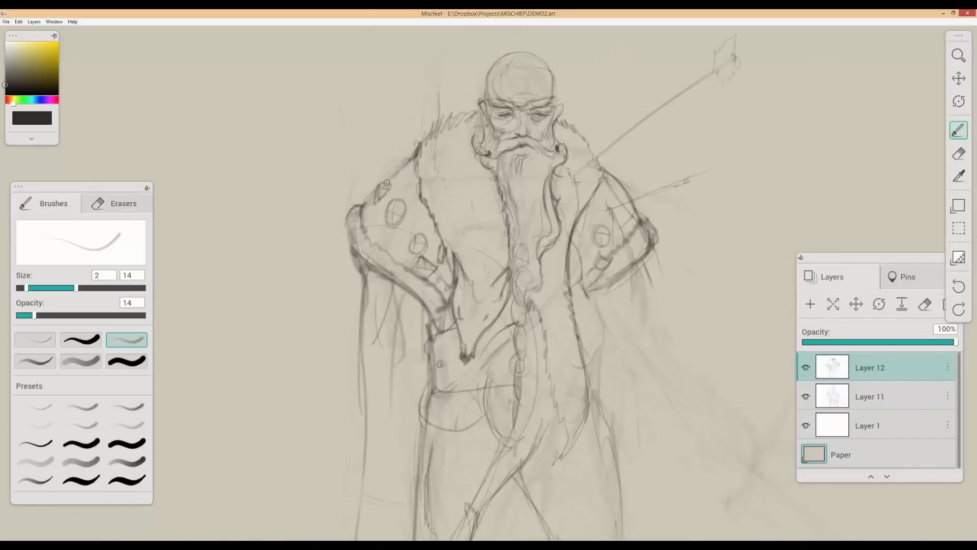
Step: Redraw the stud on the shoulder edge and add fold lines and darker edges to the hanging fur
scroll(394, 183, down, 1)
drag(393, 183, 359, 190)
drag(511, 129, 525, 100)
scroll(525, 99, down, 1)
scroll(525, 100, up, 2)
scroll(461, 110, down, 3)
scroll(498, 280, up, 1)
drag(498, 280, 514, 305)
drag(513, 170, 563, 277)
scroll(524, 242, down, 1)
scroll(525, 133, up, 3)
Step: Enlarge the brush to size 15, darken the long arrow and its fletching, and draw another arrow in the opposite shoulder
drag(525, 134, 437, 201)
mouse_move(564, 178)
mouse_down()
mouse_move(511, 144)
mouse_move(479, 152)
mouse_up()
drag(566, 144, 619, 144)
drag(574, 158, 605, 127)
mouse_move(618, 156)
mouse_down()
mouse_move(445, 213)
mouse_move(532, 202)
mouse_up()
drag(580, 101, 625, 101)
drag(596, 103, 590, 158)
drag(593, 293, 544, 293)
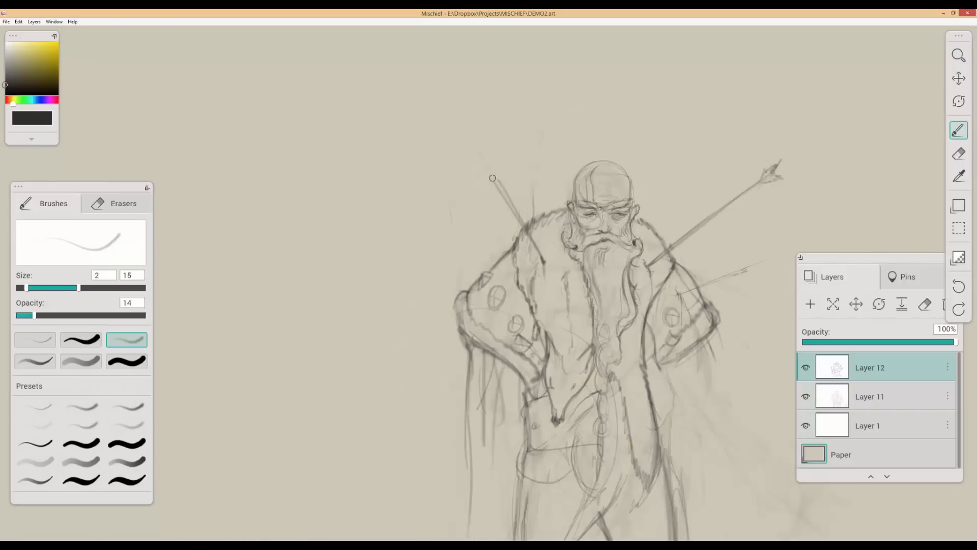
drag(489, 177, 500, 194)
drag(499, 224, 472, 231)
Step: Strengthen the lower arrow and the beard's clasp and braid, and undo the last stroke
drag(639, 321, 728, 321)
mouse_move(644, 164)
mouse_down()
mouse_move(547, 201)
mouse_move(636, 165)
mouse_up()
mouse_move(610, 229)
mouse_down()
mouse_move(555, 229)
mouse_move(651, 229)
mouse_up()
mouse_move(512, 216)
mouse_down()
mouse_move(524, 248)
mouse_move(517, 228)
mouse_up()
drag(508, 224, 505, 318)
mouse_move(509, 219)
mouse_down()
mouse_move(452, 219)
mouse_move(501, 224)
mouse_up()
drag(440, 249, 427, 386)
drag(560, 254, 496, 234)
key(ctrl+z)
scroll(597, 192, down, 3)
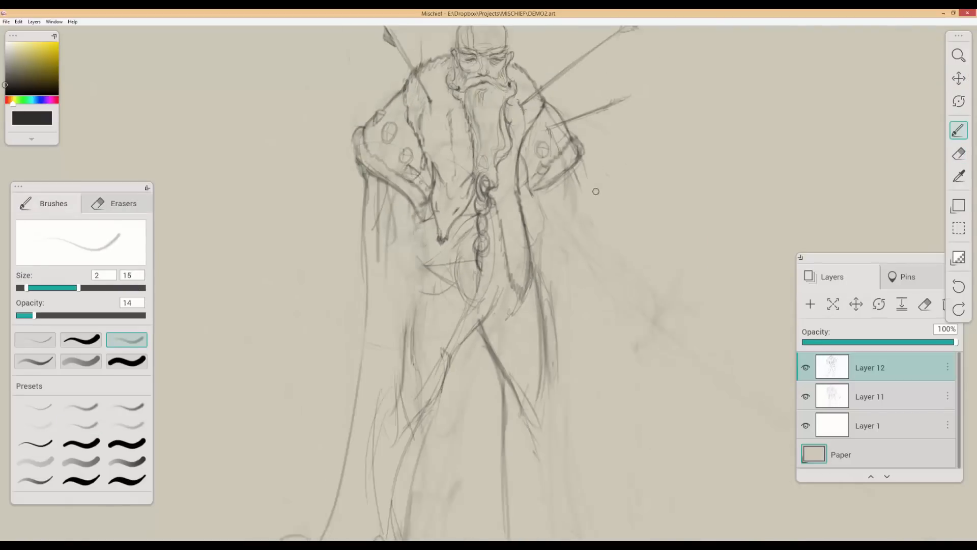
Step: Sketch the warrior's lowered arm and a square weapon head below the hand
drag(585, 203, 506, 204)
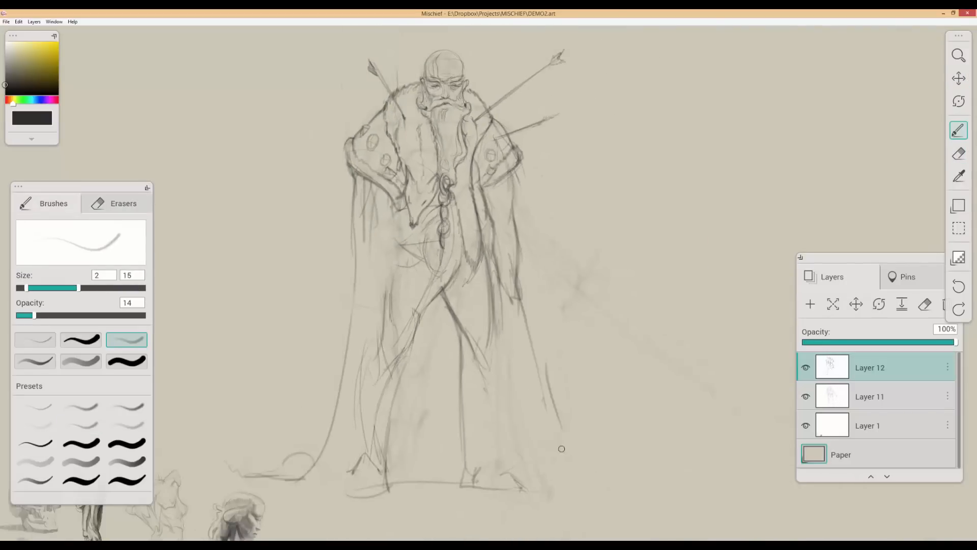
key(ctrl+z)
drag(530, 342, 577, 345)
drag(571, 342, 587, 397)
drag(587, 398, 544, 401)
drag(532, 344, 547, 407)
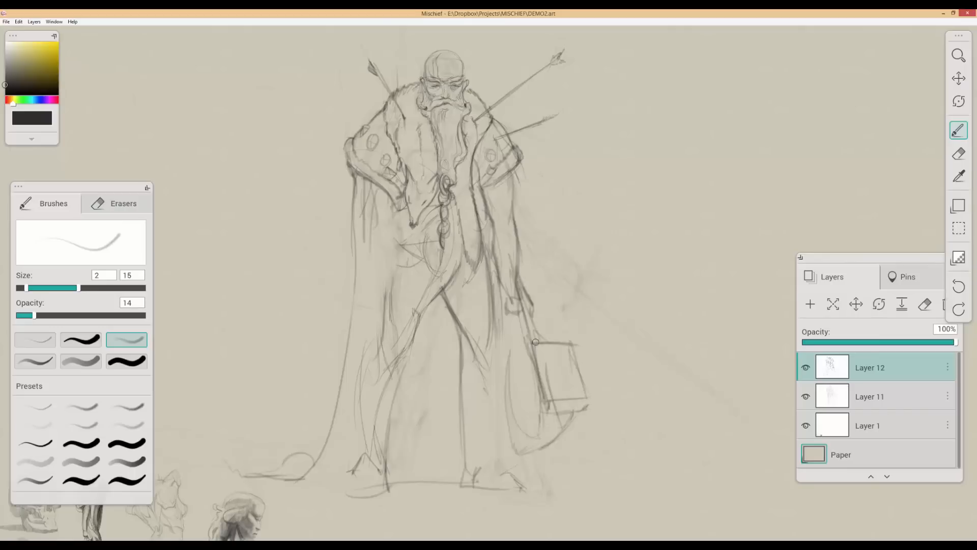
Step: Draw the curved blade on the square-headed weapon and rework its lower edge with eraser and brush
drag(510, 379, 531, 448)
key(e)
drag(580, 407, 529, 442)
key(b)
drag(534, 407, 524, 450)
key(e)
key(b)
Step: Draw a curved belt across the warrior's waist and erase the old pouch lines beneath it
mouse_move(428, 292)
mouse_down()
mouse_move(448, 306)
mouse_move(497, 290)
mouse_up()
drag(398, 295, 409, 204)
scroll(403, 253, up, 3)
key(e)
mouse_move(404, 272)
mouse_down()
mouse_move(447, 242)
mouse_move(492, 276)
mouse_up()
key(b)
scroll(456, 257, down, 4)
scroll(458, 257, up, 3)
scroll(458, 259, down, 2)
Step: Sketch the ragged fur skirt and the crossed wrappings on one shin down to the foot
drag(442, 309, 430, 347)
key(e)
drag(447, 300, 481, 343)
key(b)
scroll(458, 356, down, 1)
drag(424, 407, 428, 385)
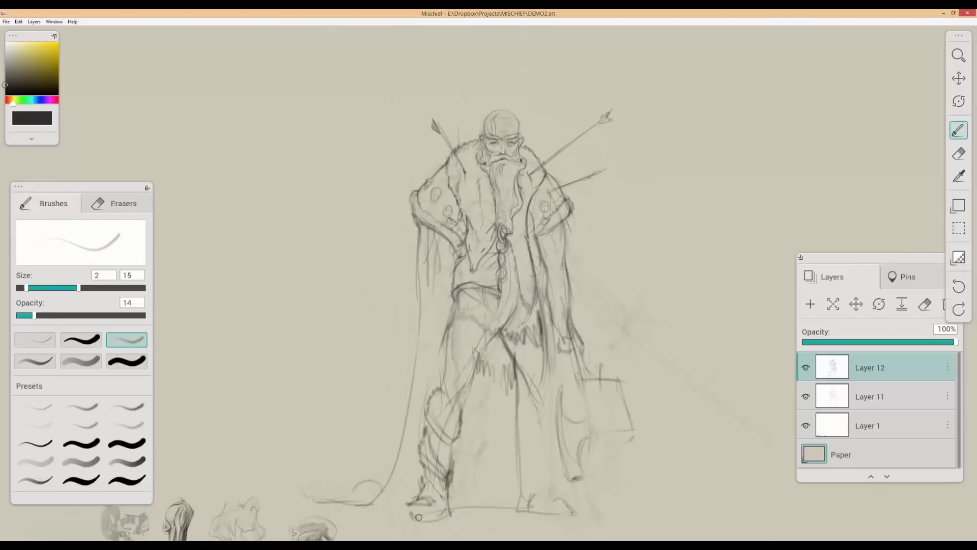
Step: Shape the wrapped leg's boot, darken the thigh outline and add fold lines to the cape
drag(474, 523, 464, 501)
drag(453, 392, 440, 469)
drag(430, 321, 424, 365)
drag(468, 436, 473, 491)
drag(414, 279, 403, 338)
drag(494, 372, 488, 444)
Step: Erase stray lines over the hips and draw the garment's hem across the thighs
key(e)
drag(453, 298, 497, 323)
key(b)
drag(434, 323, 533, 331)
drag(470, 351, 511, 376)
Step: Draw the raised arm's drooping sleeve and elbow beneath the cloak's shoulder
drag(402, 179, 397, 240)
drag(396, 240, 421, 264)
drag(421, 264, 445, 224)
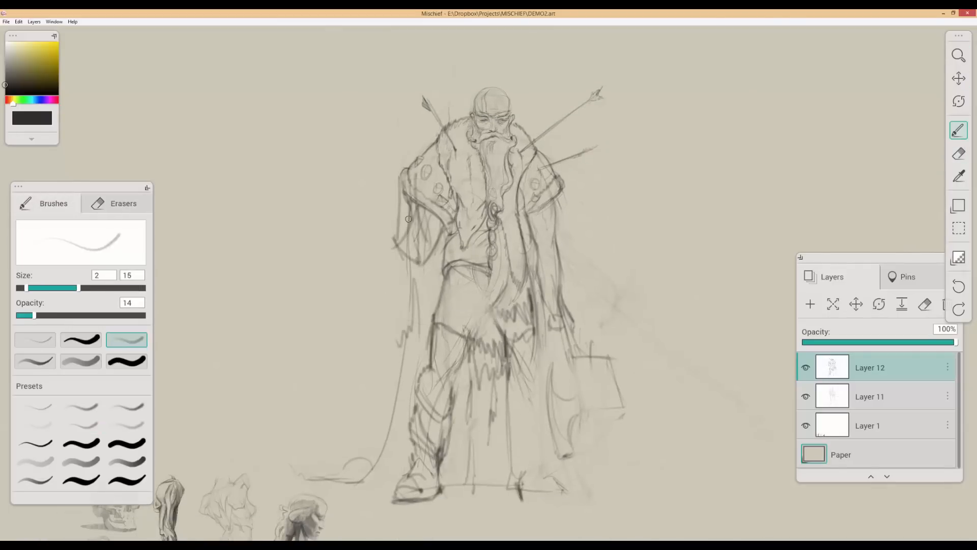
drag(414, 186, 430, 245)
scroll(411, 295, up, 1)
drag(540, 173, 538, 223)
Step: Erase the cloak lines over the raised forearm, sketch its hand near the shoulder, and undo the last stroke
key(e)
mouse_move(368, 153)
mouse_down()
mouse_move(367, 223)
mouse_move(352, 216)
mouse_up()
key(b)
drag(344, 130, 353, 169)
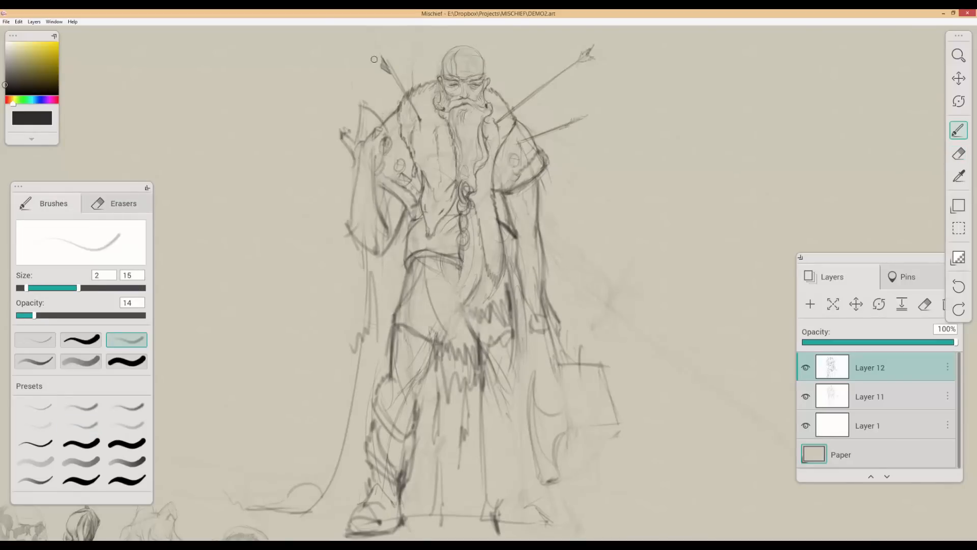
key(ctrl+z)
Step: Enlarge the brush to size 16 and rework the skirt's side and the far leg with eraser and brush
scroll(435, 188, down, 3)
scroll(493, 224, up, 2)
key(e)
drag(492, 269, 501, 285)
key(b)
key(bracketright)
mouse_move(498, 213)
mouse_down()
mouse_move(512, 281)
mouse_move(497, 303)
mouse_up()
key(e)
key(b)
drag(441, 346, 478, 414)
drag(475, 337, 493, 443)
key(e)
key(b)
Step: Darken the cape's long trailing outline and draw the ground line under the feet
scroll(270, 200, up, 2)
scroll(404, 238, down, 2)
mouse_move(406, 289)
mouse_down()
mouse_move(300, 484)
mouse_move(368, 481)
mouse_up()
drag(466, 433, 468, 484)
drag(360, 488, 507, 488)
scroll(455, 156, down, 3)
scroll(641, 267, up, 3)
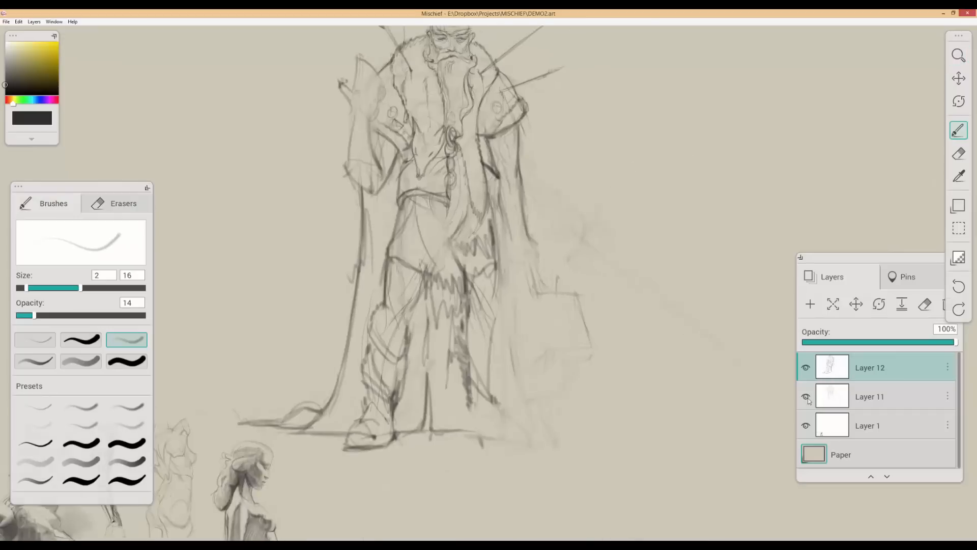
Step: Erase the lowered arm and square-headed weapon and define the far leg and its boot
scroll(667, 342, down, 2)
drag(586, 210, 559, 311)
scroll(546, 306, up, 1)
drag(596, 195, 580, 303)
drag(596, 211, 572, 305)
key(e)
drag(593, 183, 554, 331)
drag(575, 219, 505, 357)
drag(492, 239, 462, 213)
key(b)
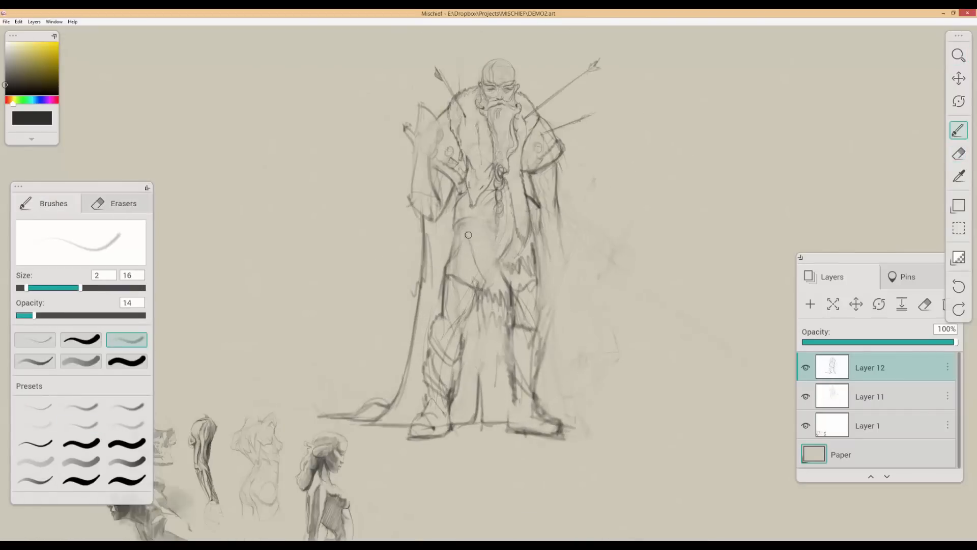
Step: Draw the thigh drape, the long tunic panel between the legs and the fringe under the sleeve cuff
scroll(545, 172, up, 3)
drag(518, 199, 557, 206)
scroll(557, 204, down, 2)
drag(407, 188, 433, 216)
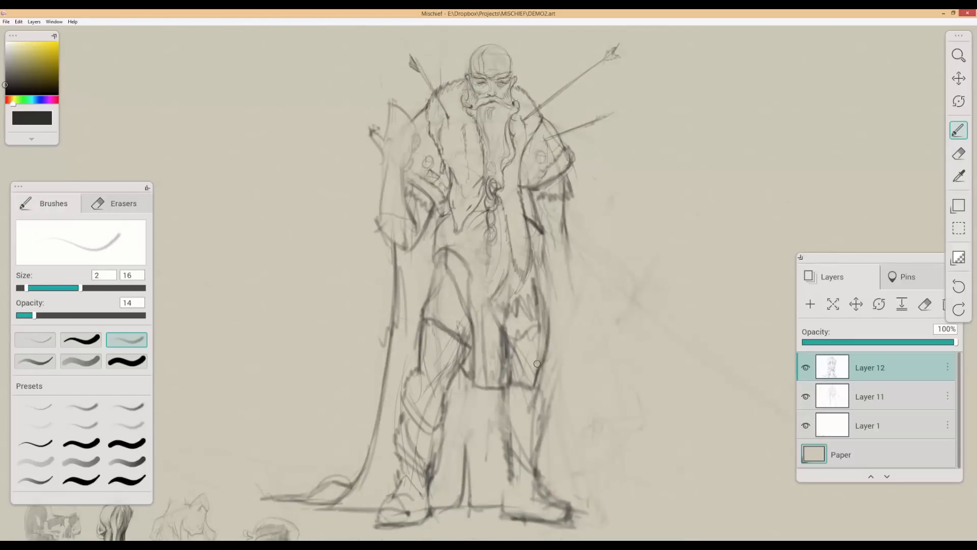
Step: Draw a tapered scabbard with a hilt hanging beside the cloak at hip height
scroll(548, 333, down, 1)
drag(566, 276, 574, 346)
drag(588, 244, 581, 350)
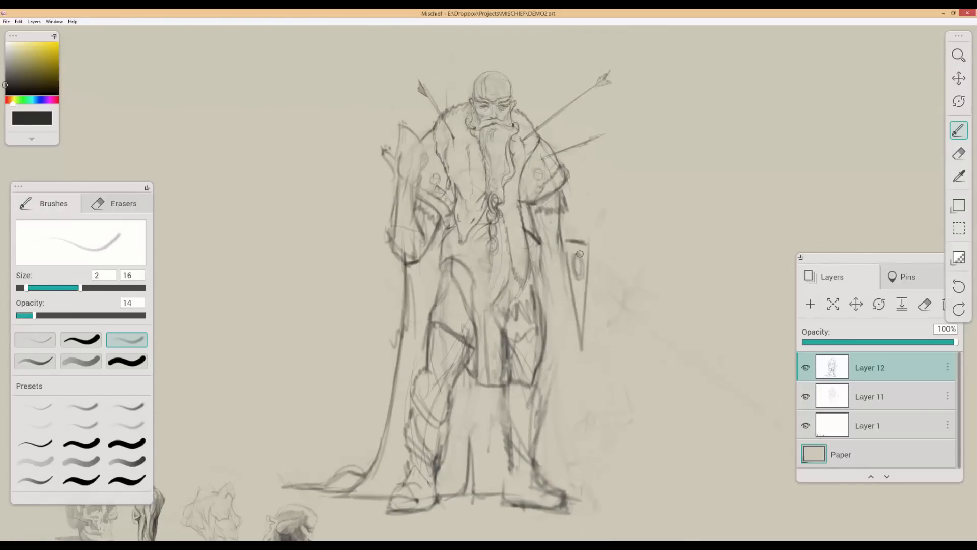
drag(580, 216, 564, 356)
scroll(560, 364, down, 2)
drag(573, 284, 559, 369)
mouse_move(511, 459)
mouse_down()
mouse_move(579, 394)
mouse_move(592, 398)
mouse_move(585, 462)
mouse_up()
scroll(593, 398, up, 1)
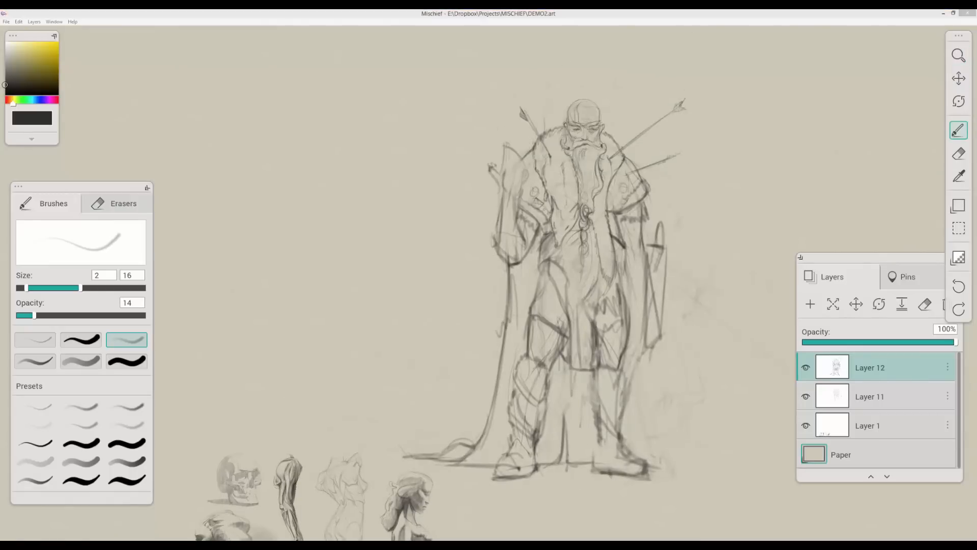
Step: Draw a long vertical fold line in the hanging cloth between the warrior's lower legs, down to the ground
drag(583, 362, 580, 466)
scroll(563, 468, down, 2)
drag(696, 456, 766, 463)
drag(754, 465, 640, 415)
drag(657, 399, 604, 419)
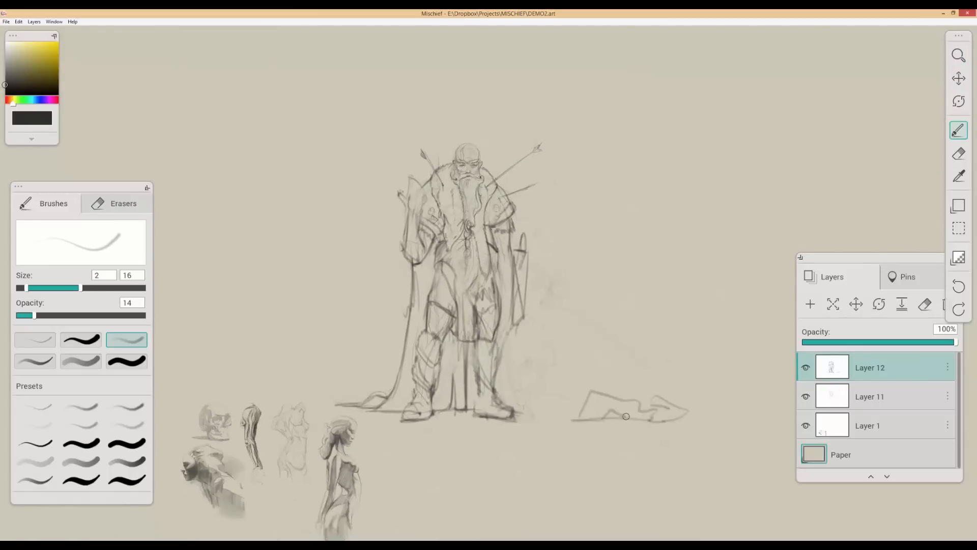
key(ctrl+z)
key(ctrl+z)
key(ctrl+z)
Step: Add long vertical detail strokes to the warrior's clothing with the brush's maximum size set to 6
scroll(476, 278, up, 2)
scroll(381, 360, down, 1)
scroll(376, 215, up, 2)
key(e)
key(b)
drag(375, 205, 385, 373)
drag(413, 373, 415, 246)
Step: Merge Layer 12 down into Layer 11 and scale the selected warrior down, placing it below the arm and torso studies
scroll(406, 237, down, 2)
click(901, 304)
click(958, 228)
scroll(599, 264, down, 3)
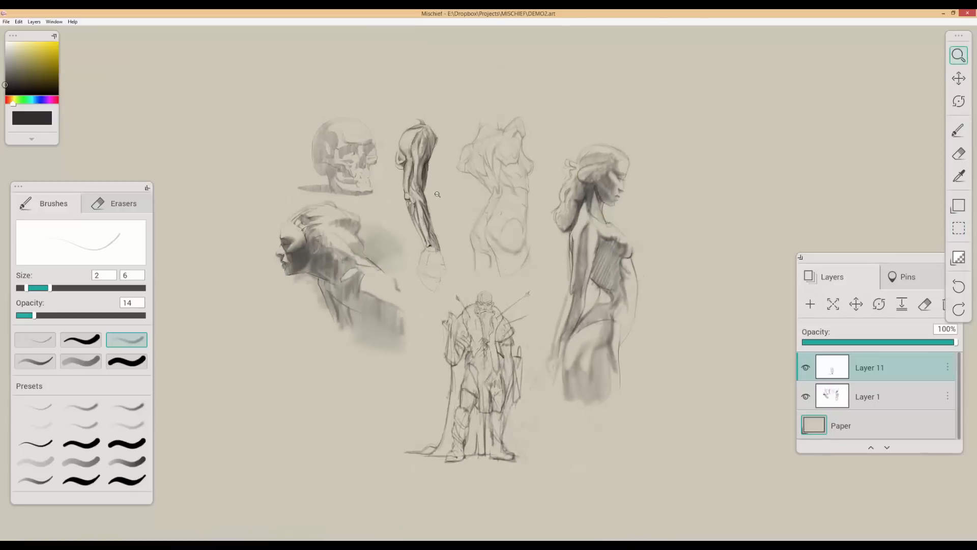
scroll(497, 230, up, 3)
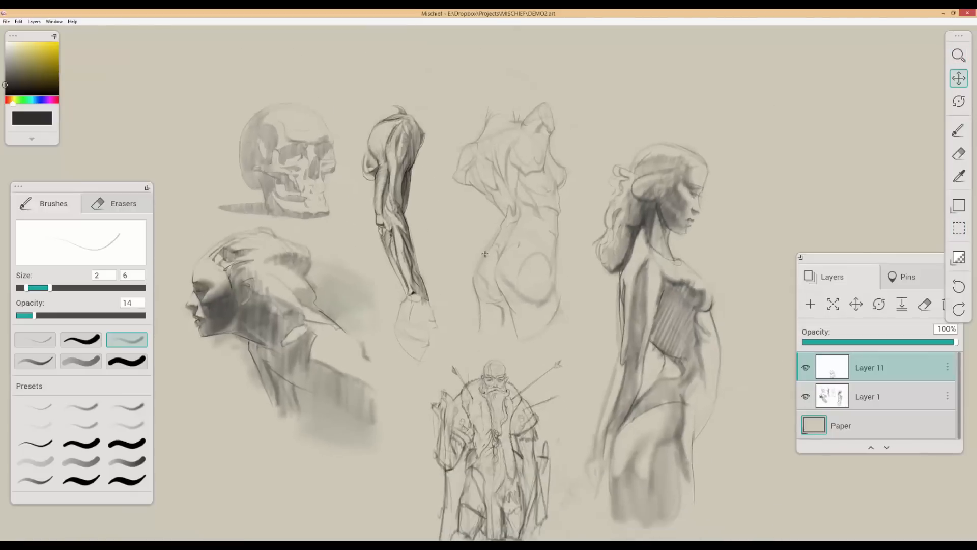